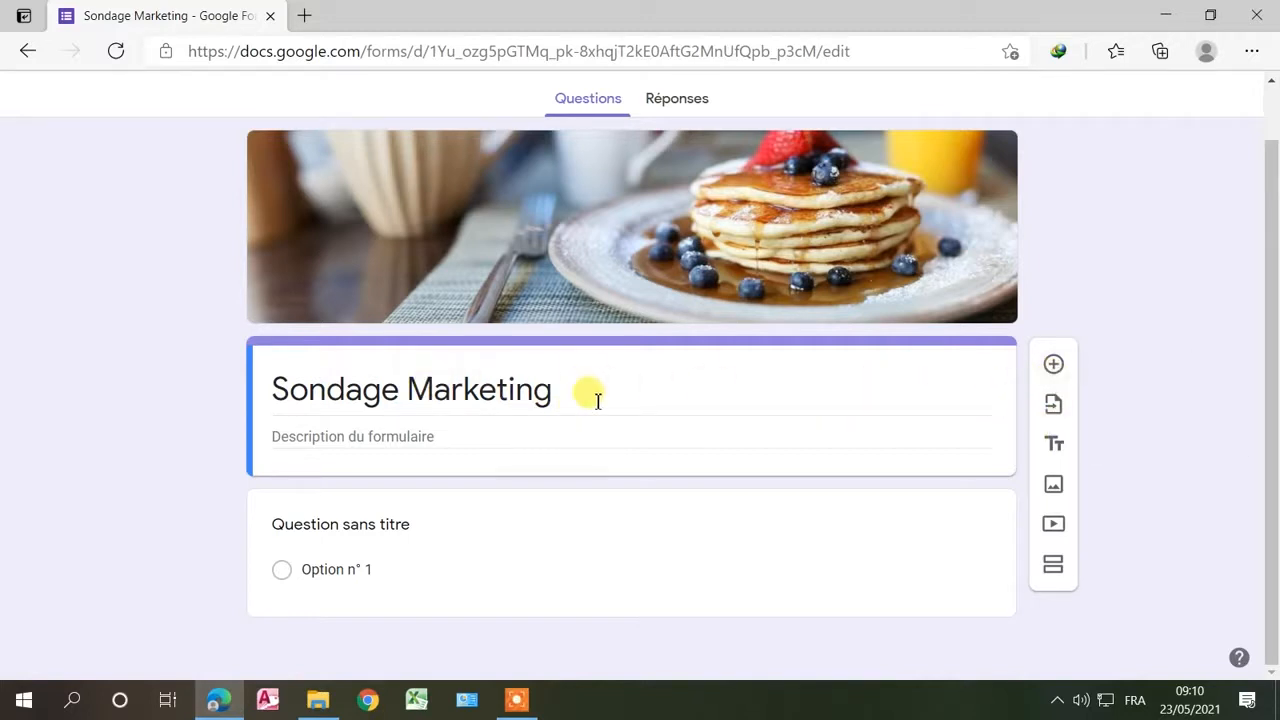
Step: Replace the form's title with "Candidature"
triple_click(541, 405)
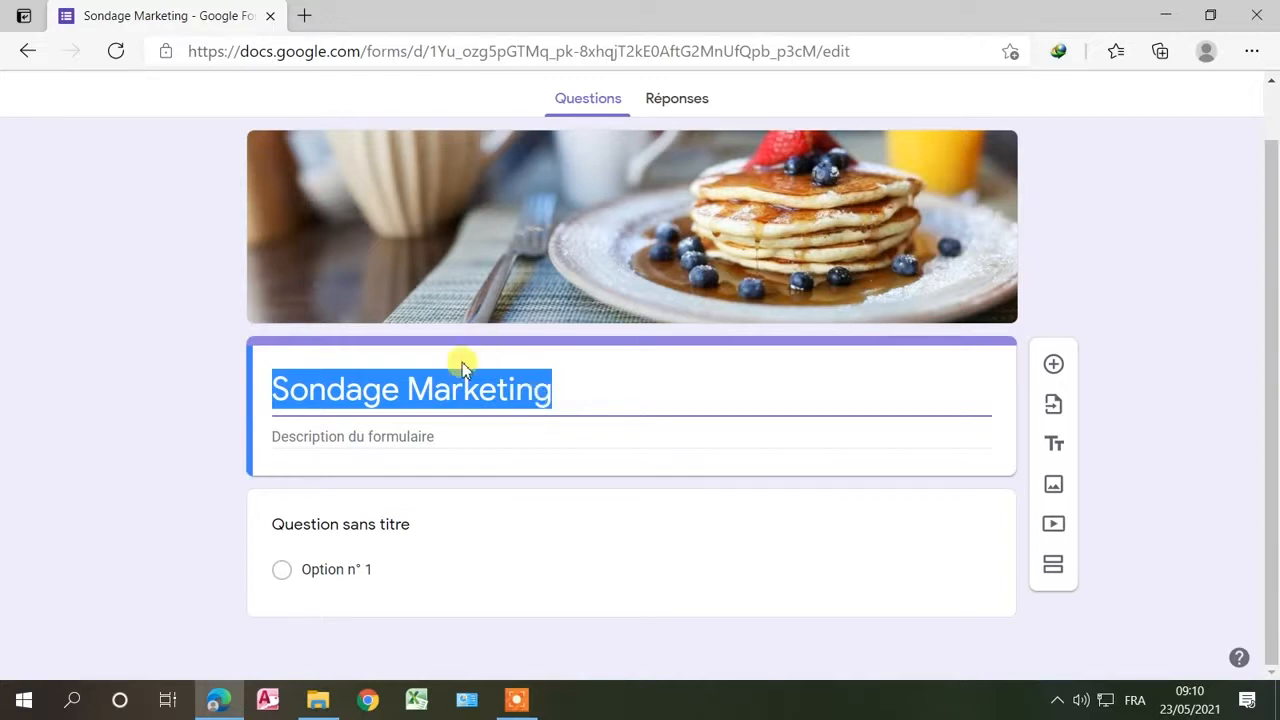
scroll(458, 362, up, 1)
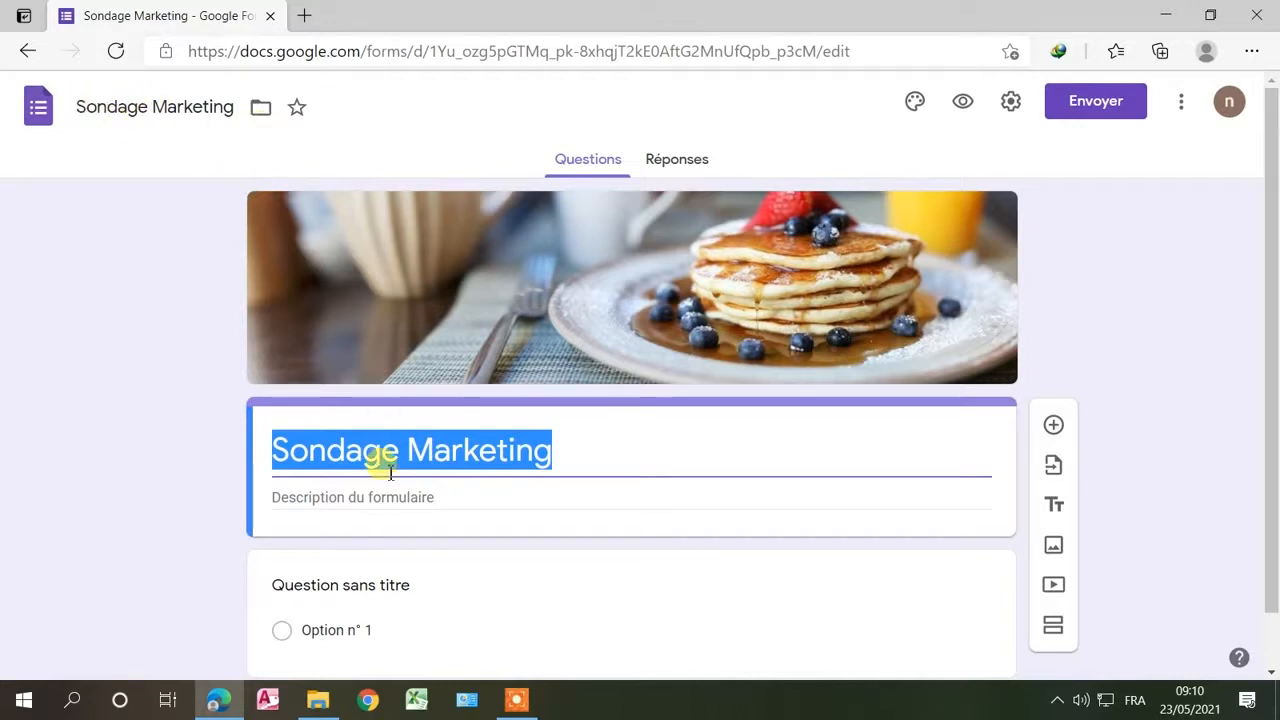
drag(564, 450, 240, 430)
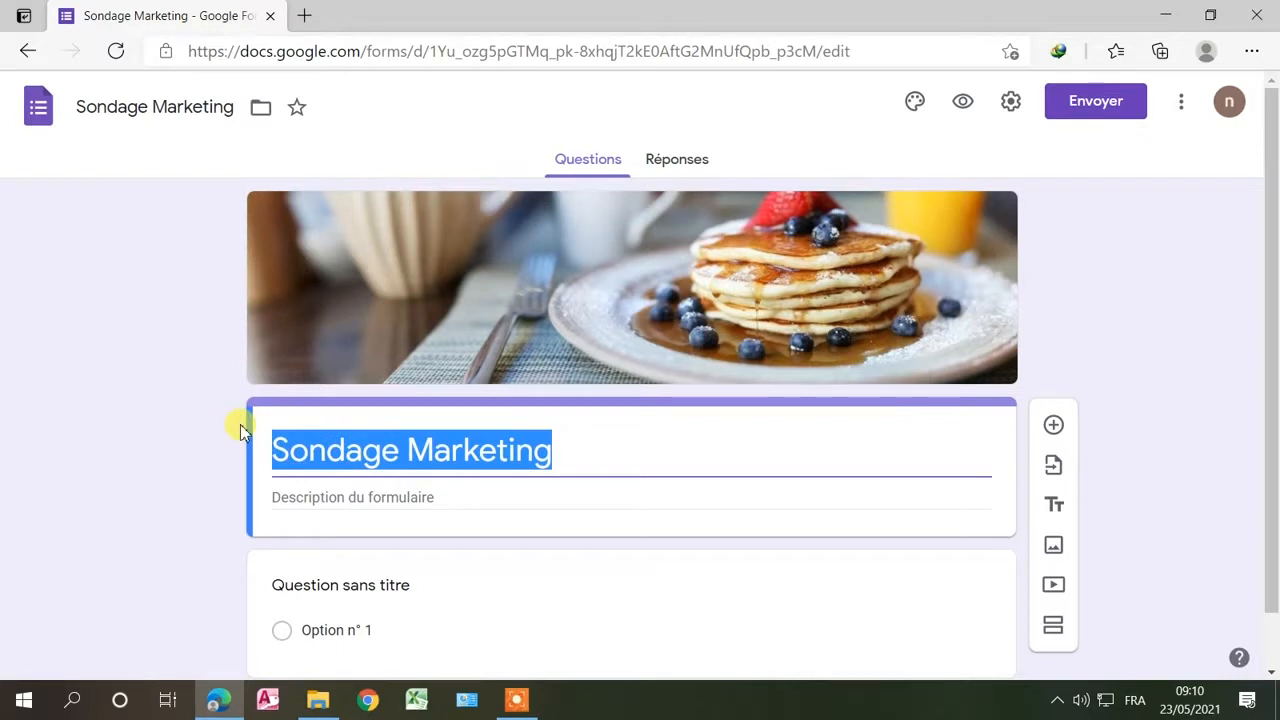
text(Cond)
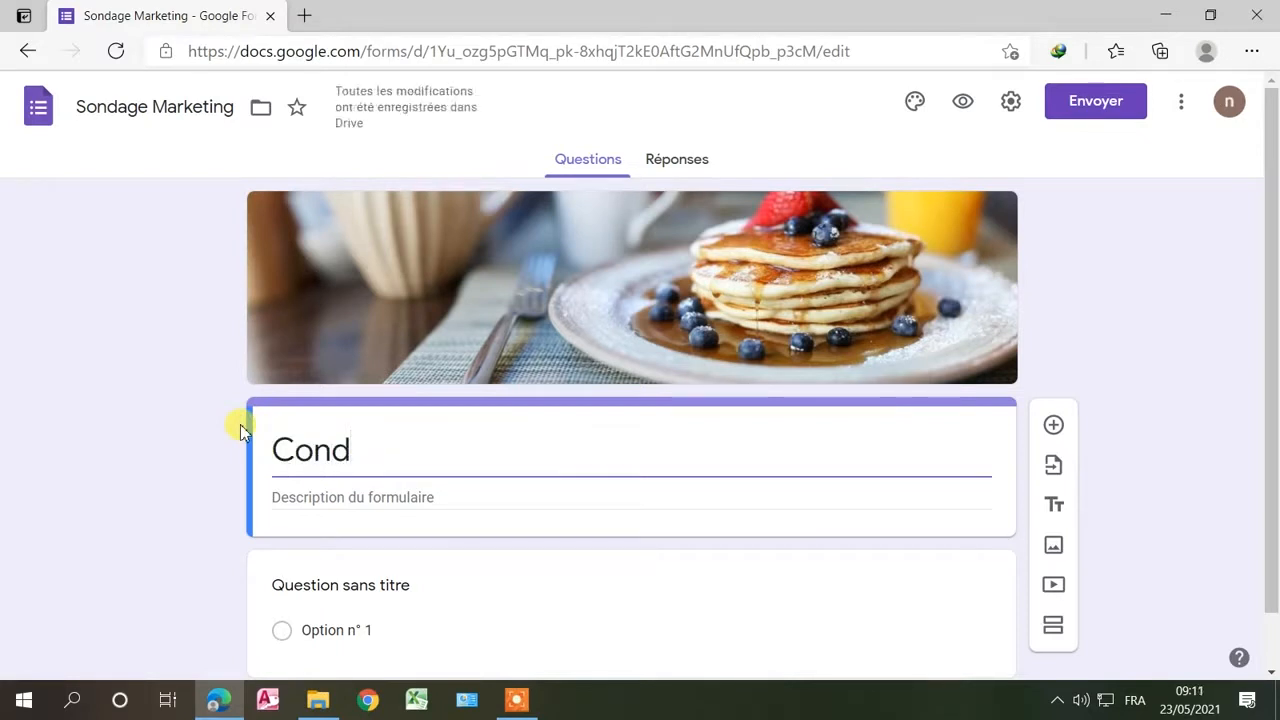
text(idat)
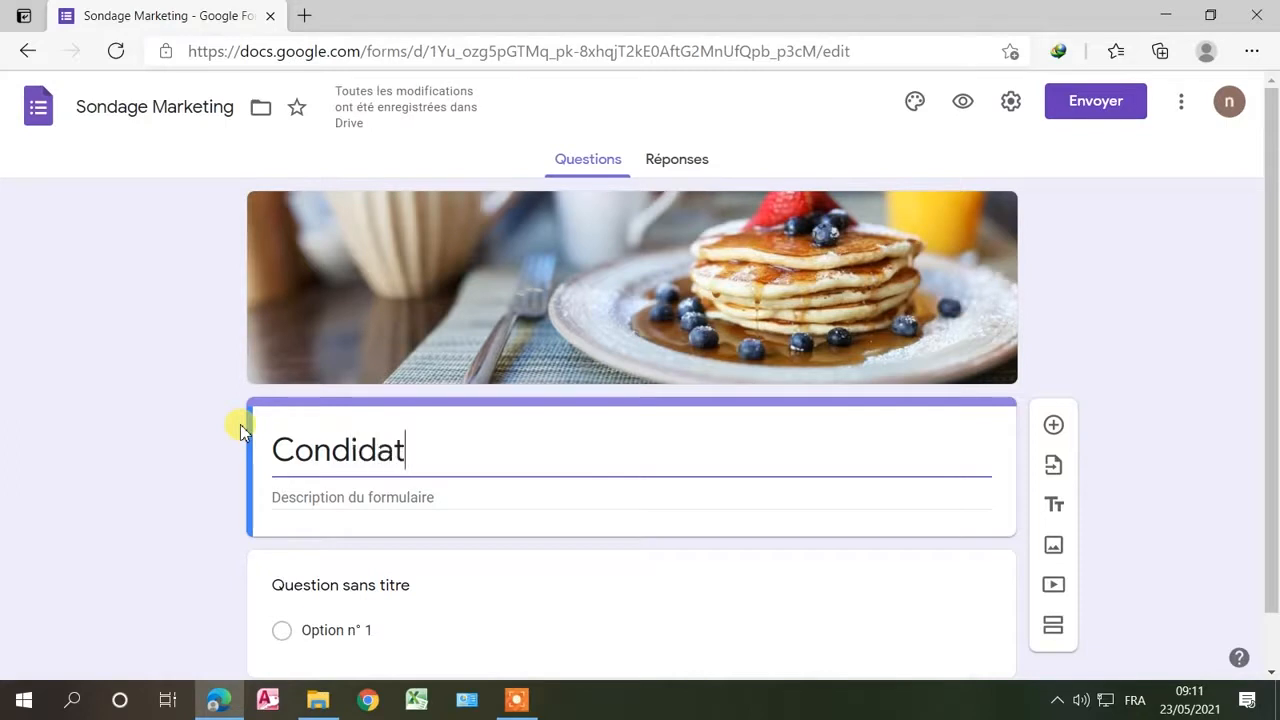
text(ure)
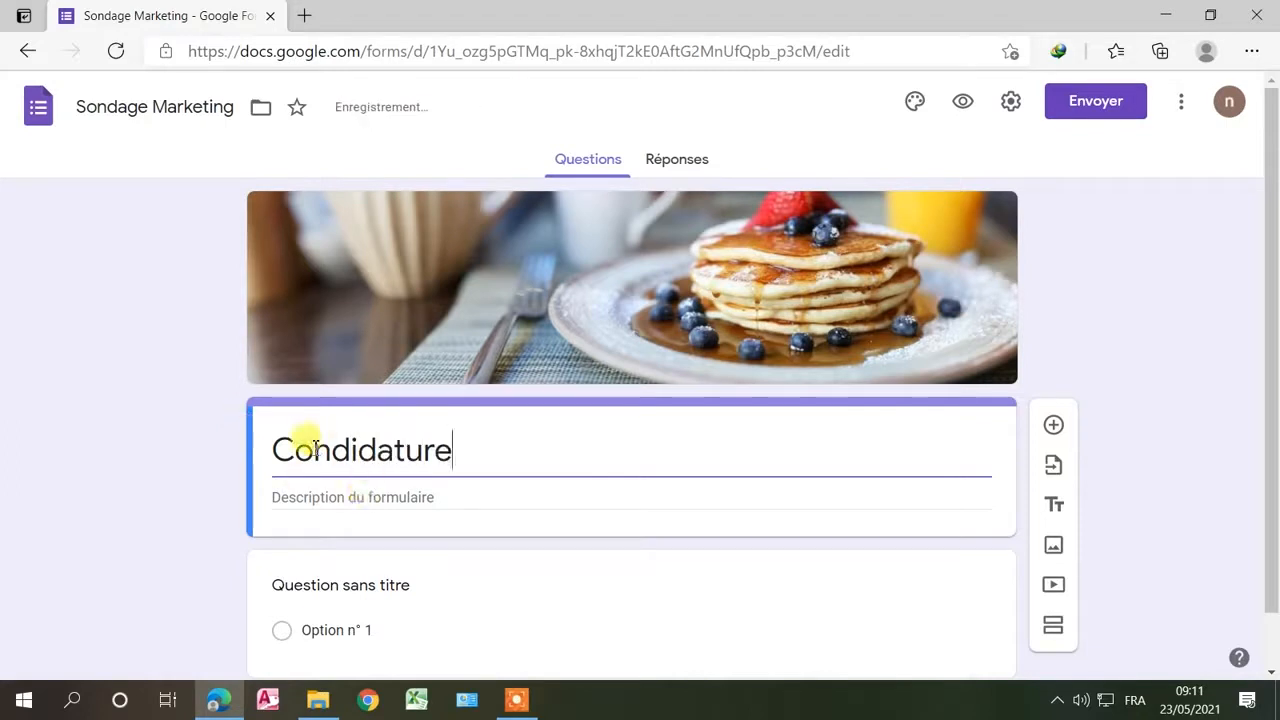
click(314, 449)
key(BackSpace)
text(a)
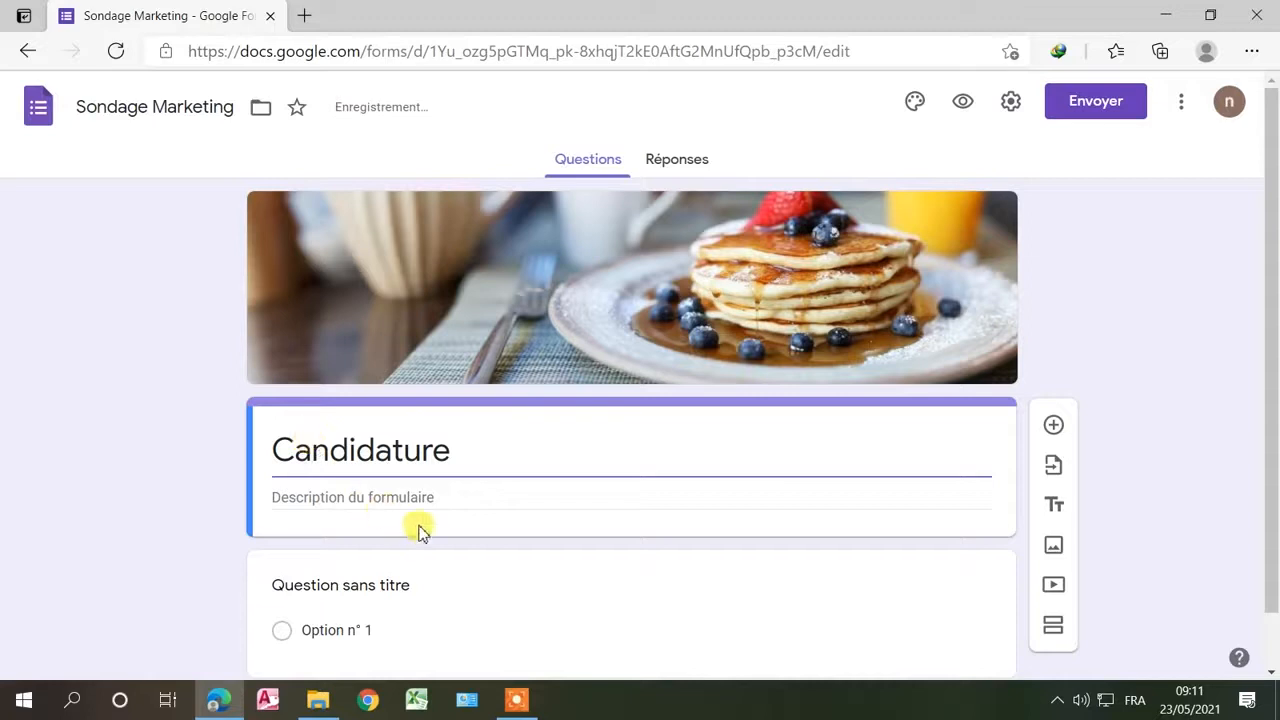
Step: Title the first question "Nom"
click(355, 496)
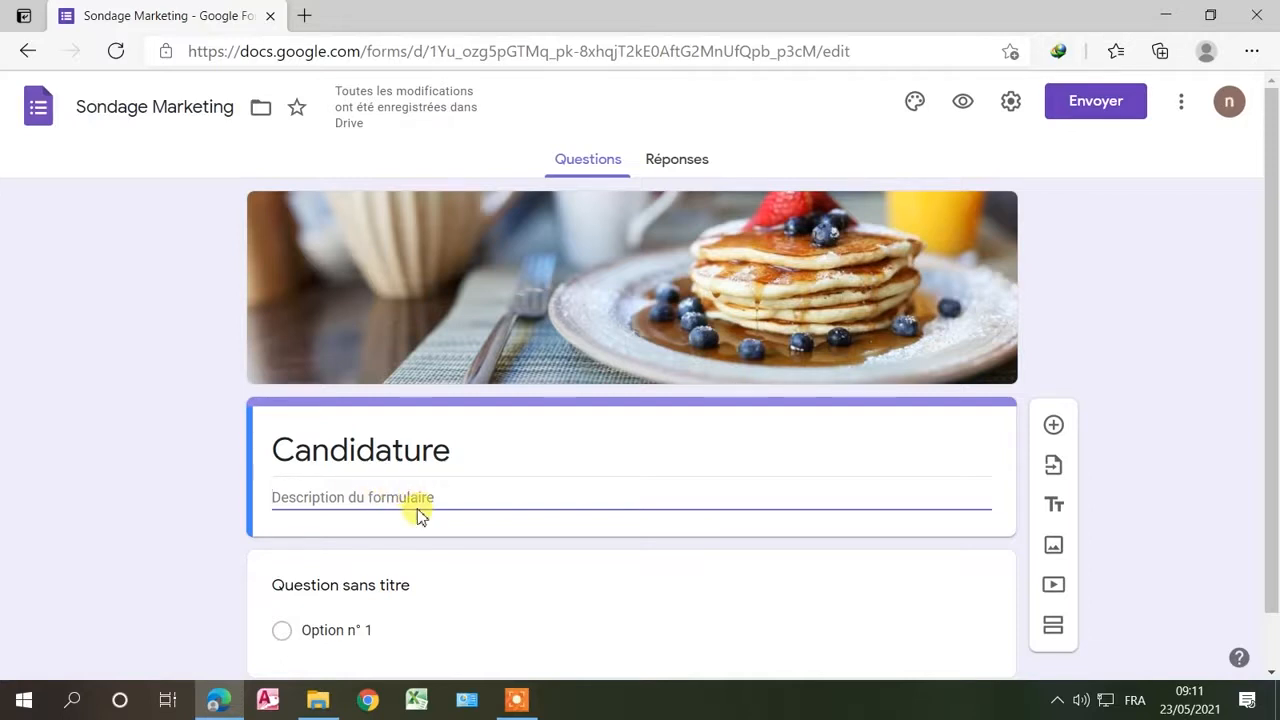
scroll(418, 513, down, 1)
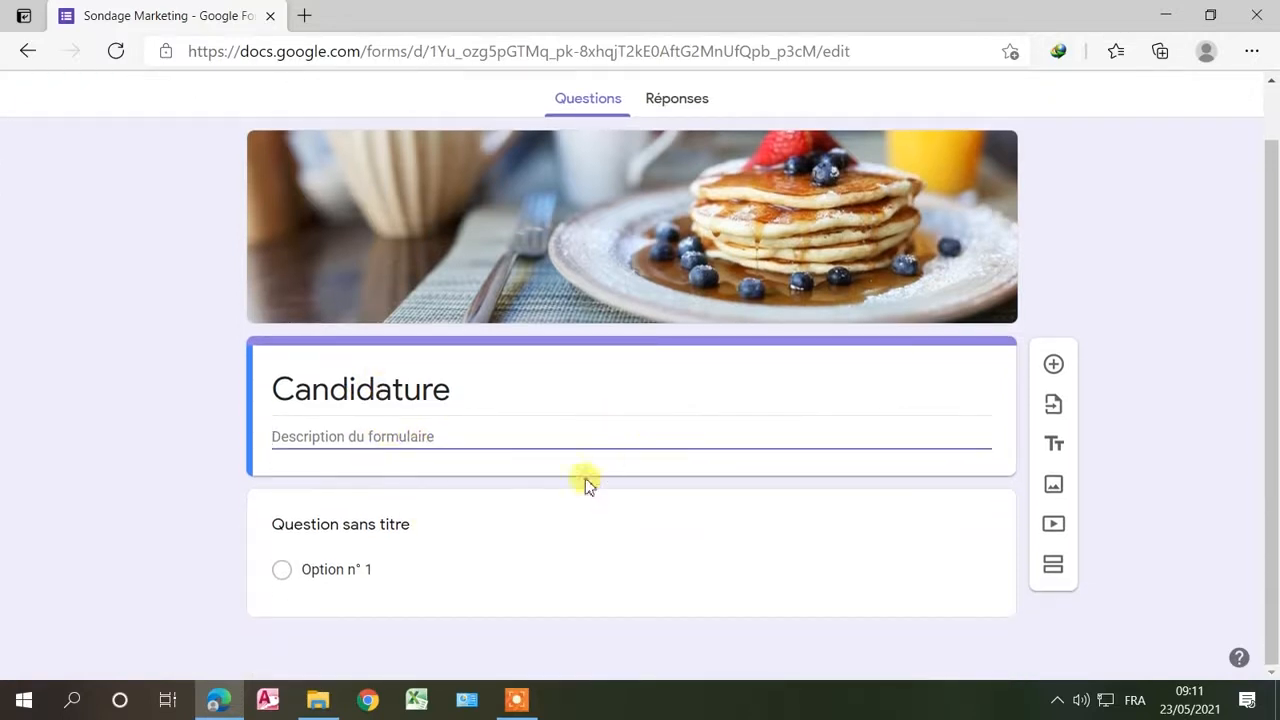
click(495, 525)
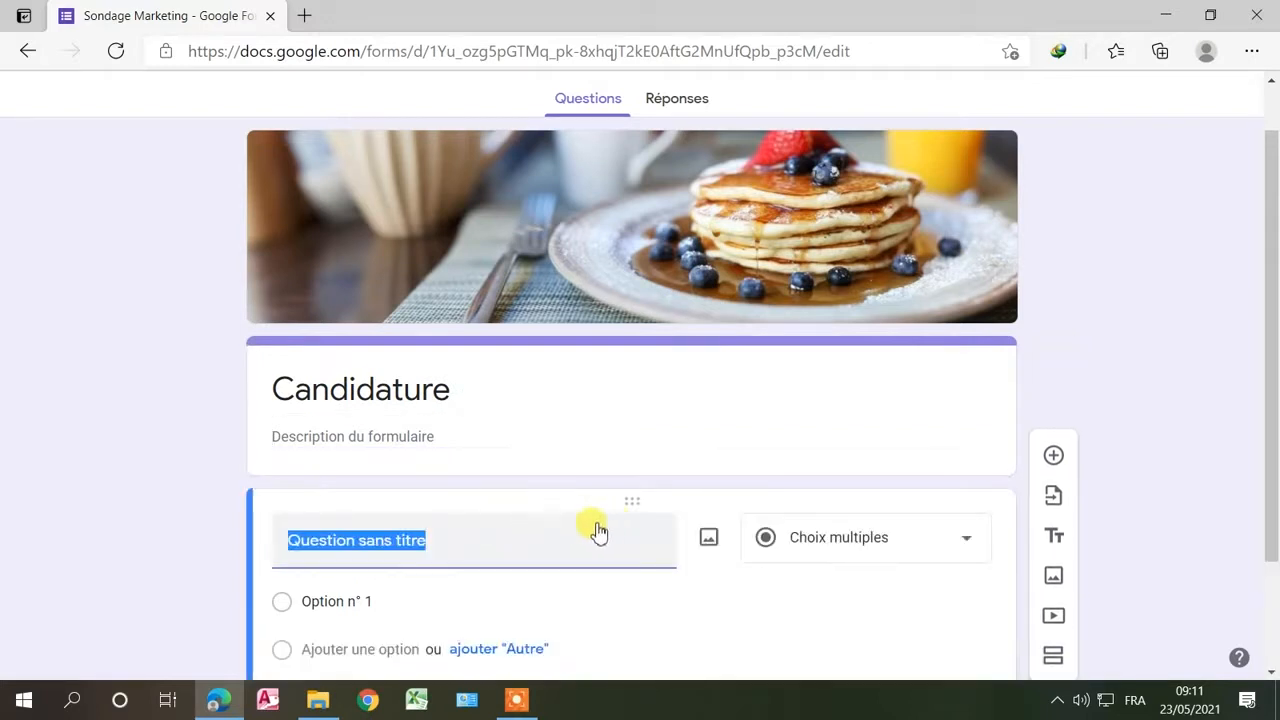
scroll(555, 600, down, 1)
scroll(542, 597, down, 1)
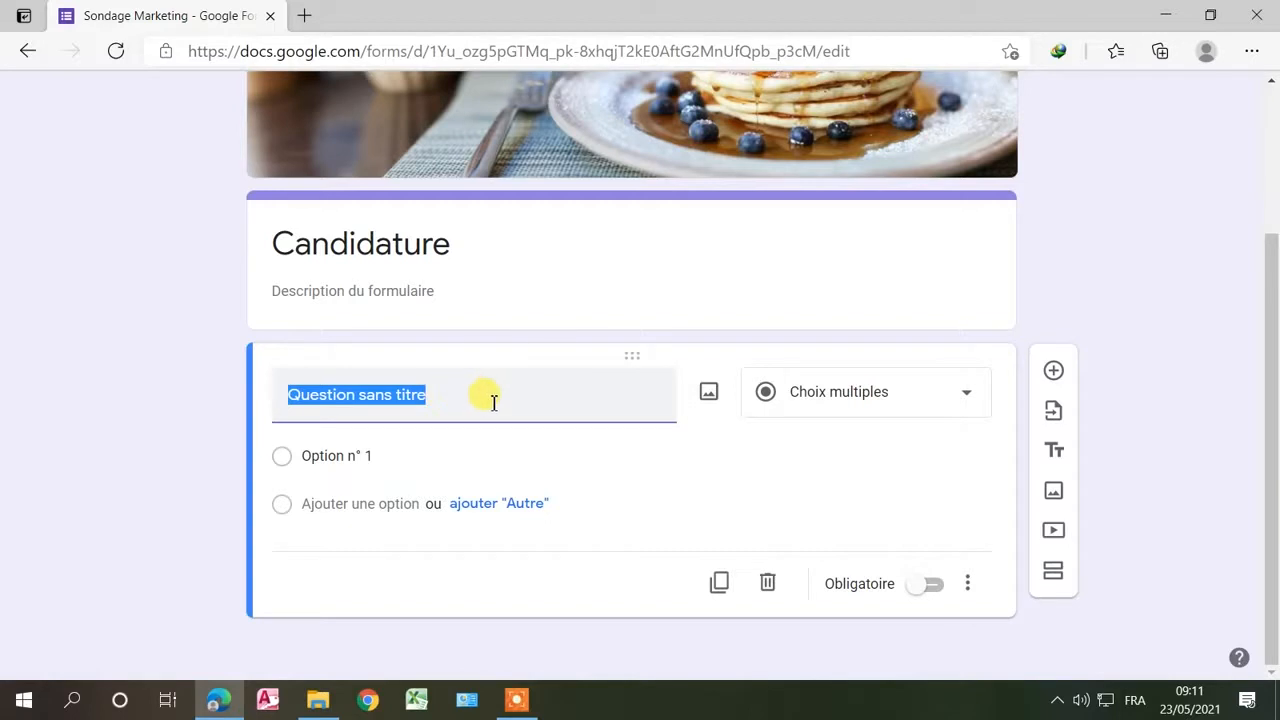
drag(446, 393, 124, 363)
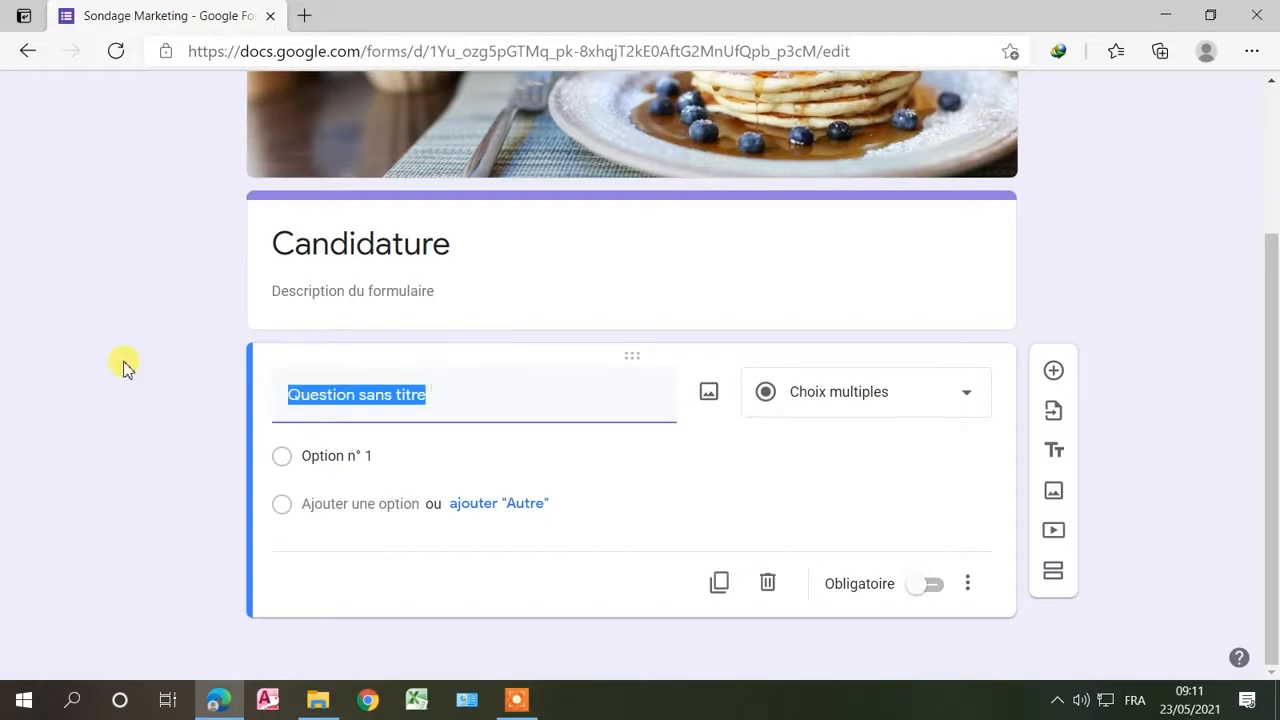
text(Nom)
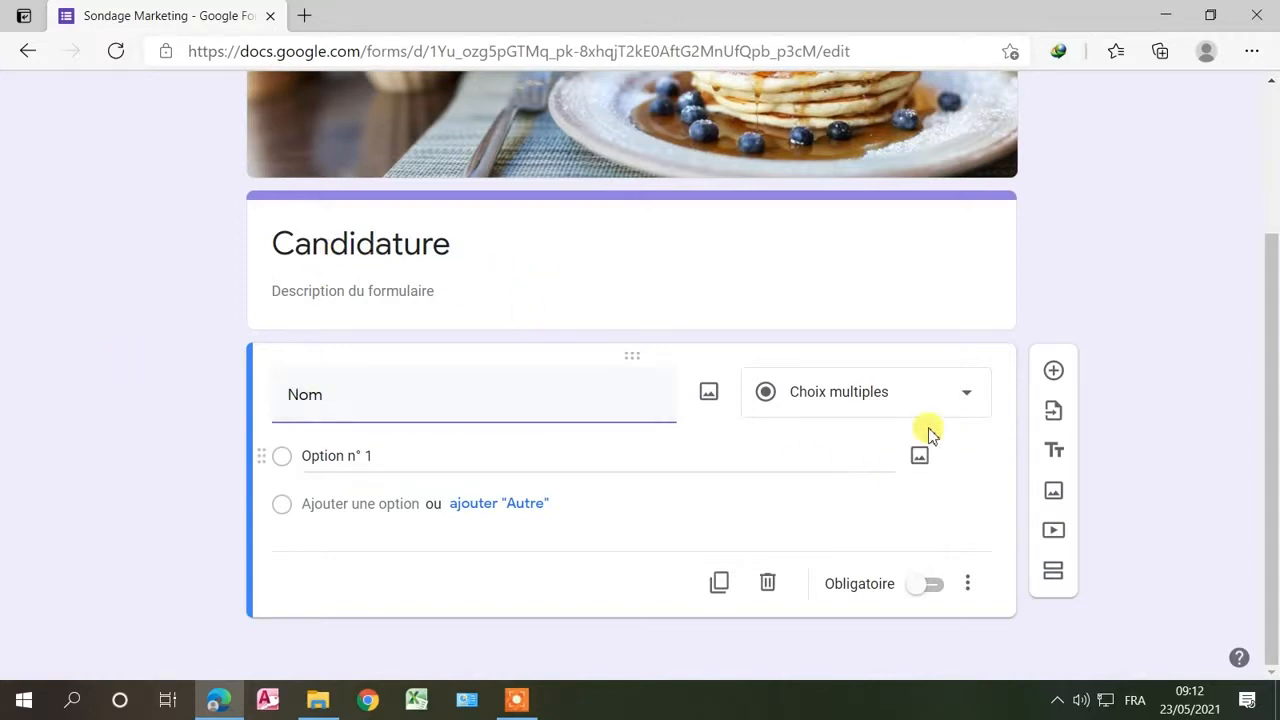
Step: Set the answer type of the Nom question to Réponse courte
click(891, 405)
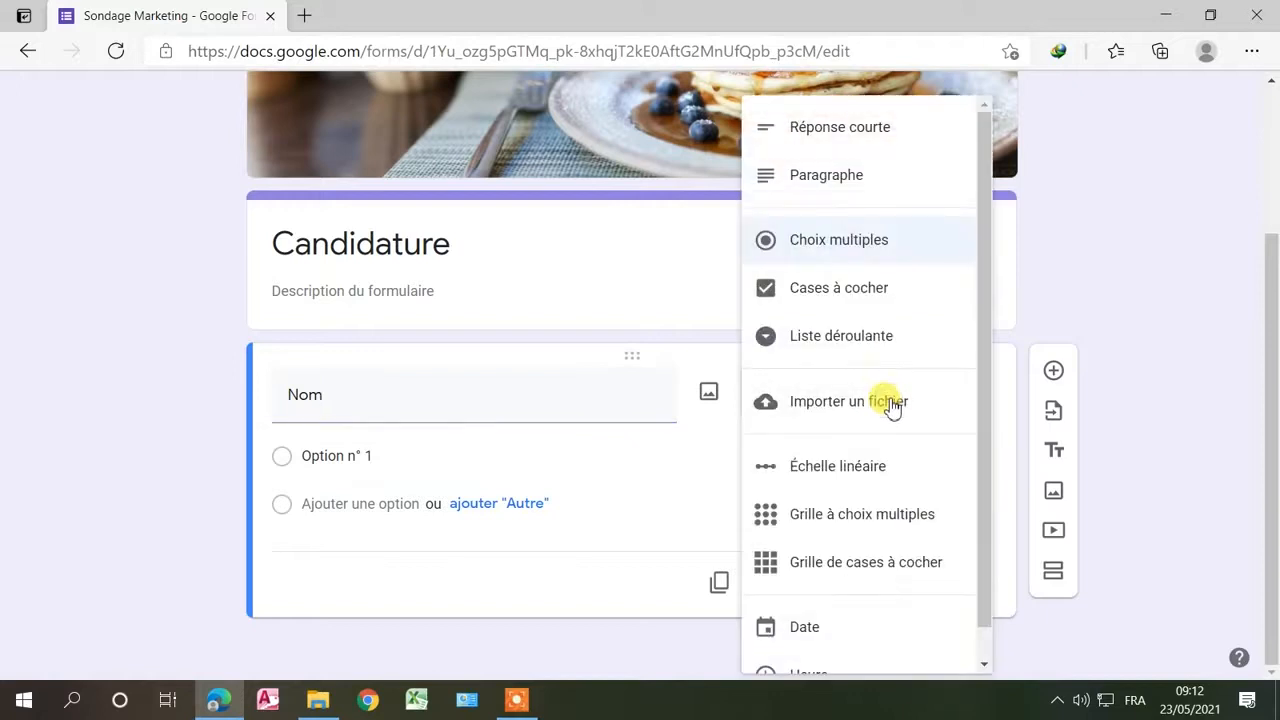
click(861, 133)
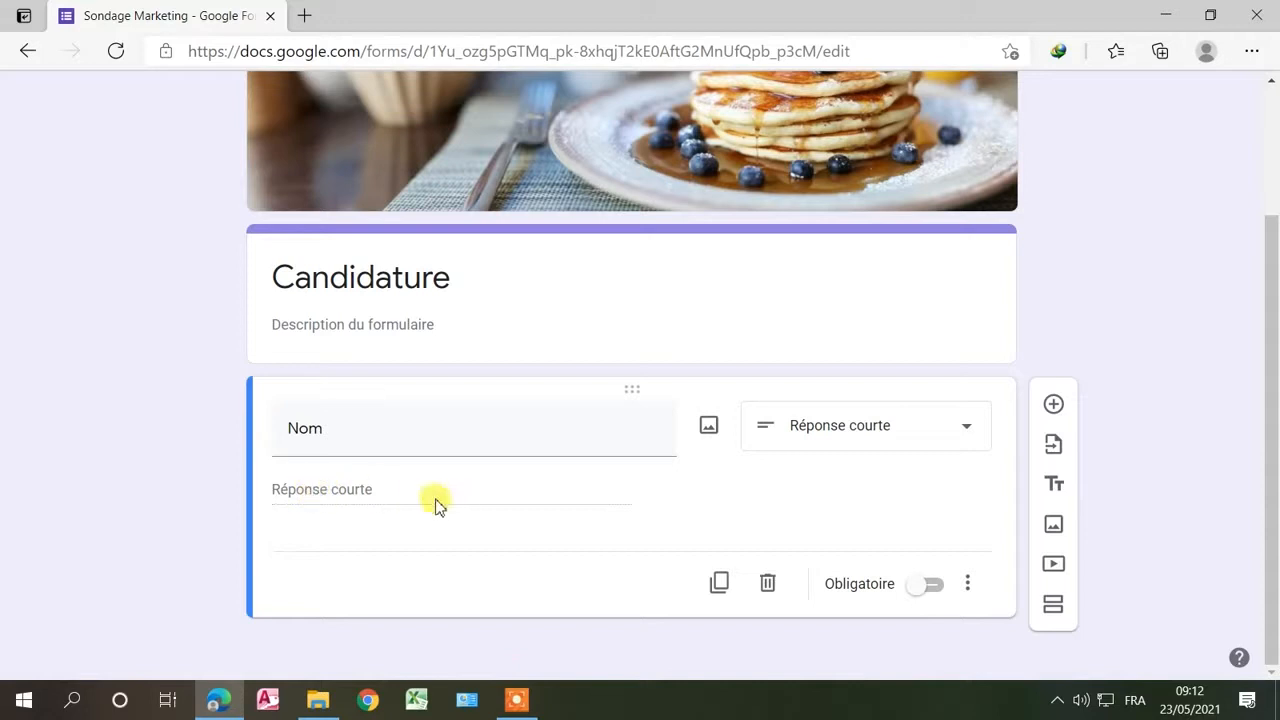
click(895, 436)
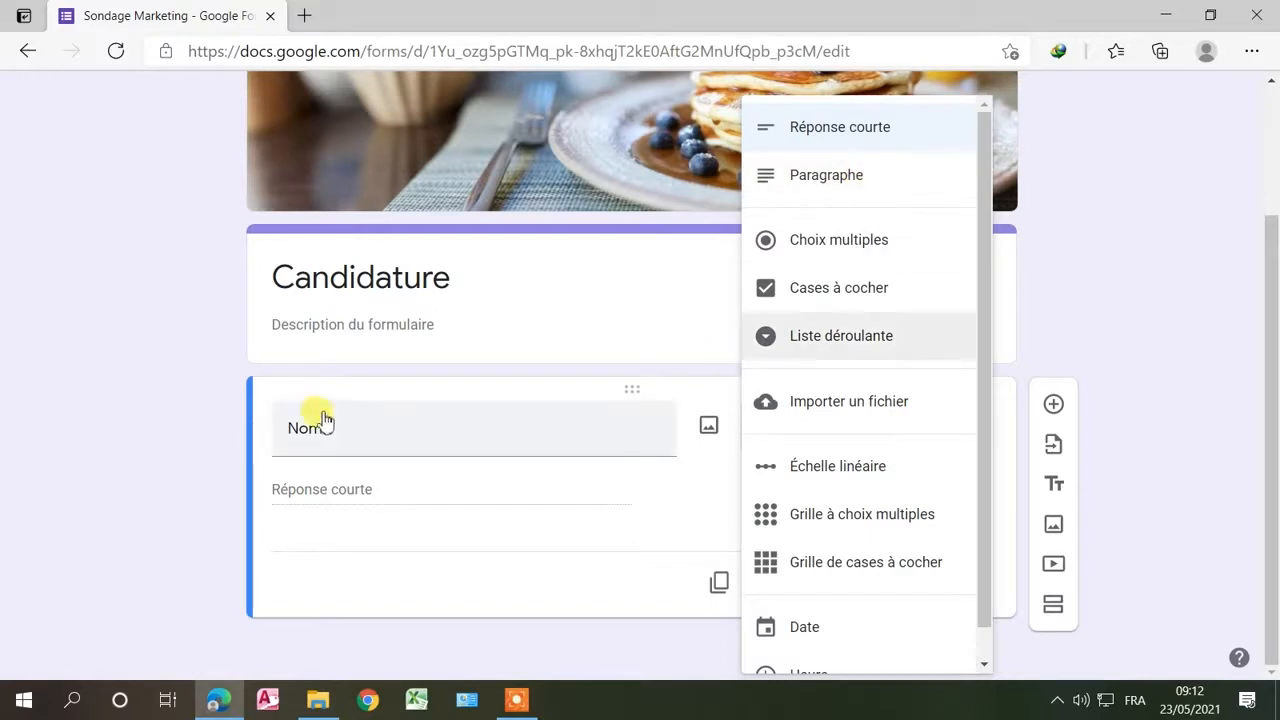
click(807, 138)
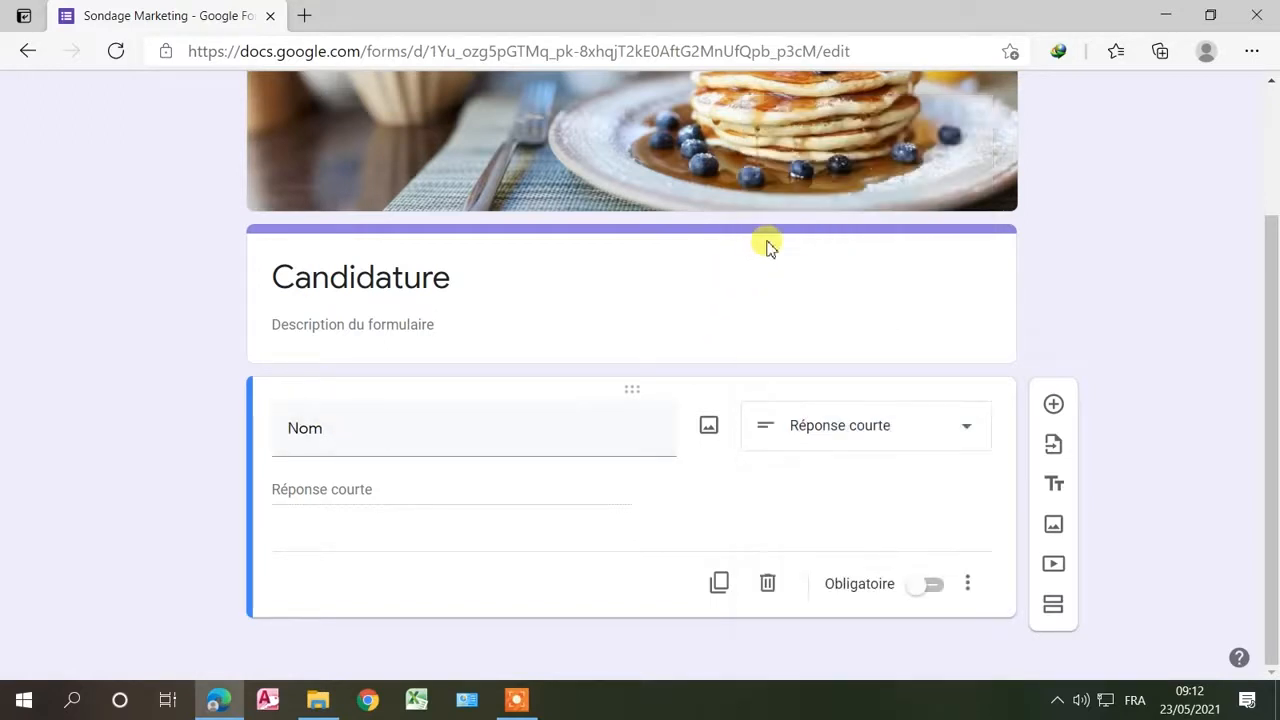
Step: Duplicate the Nom question and title the copy "Prénom"
click(720, 588)
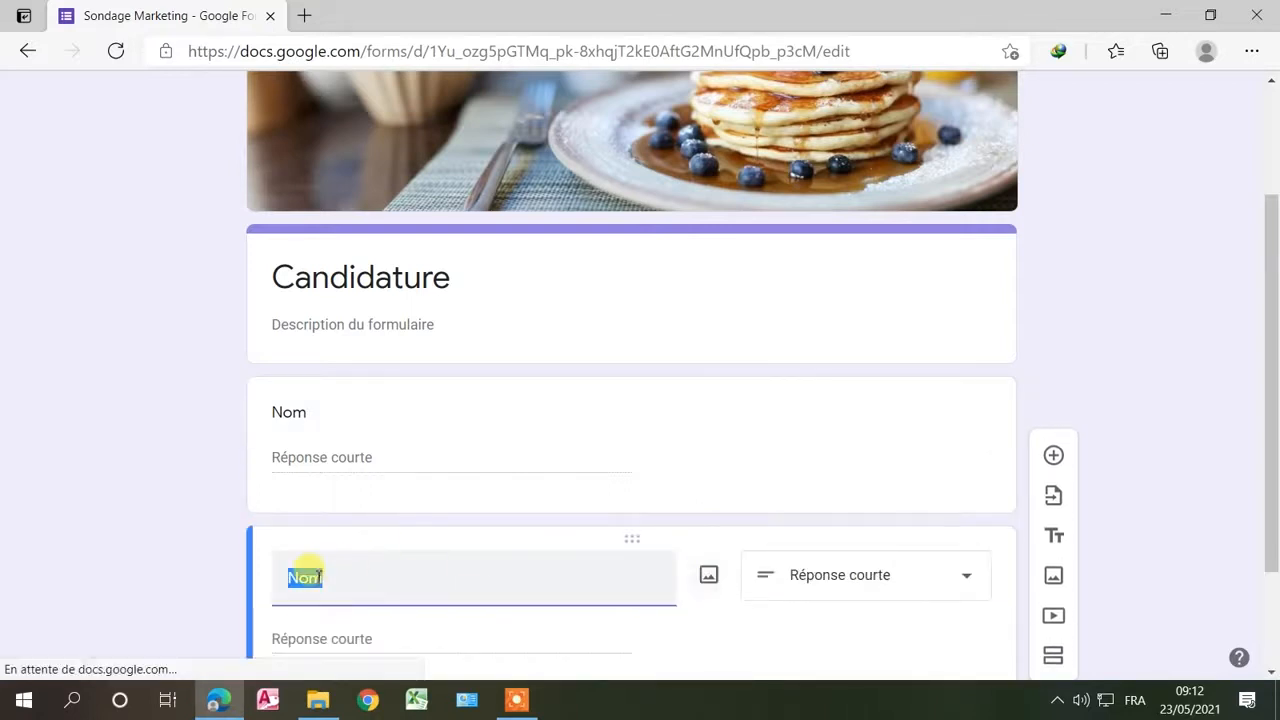
text(Pren)
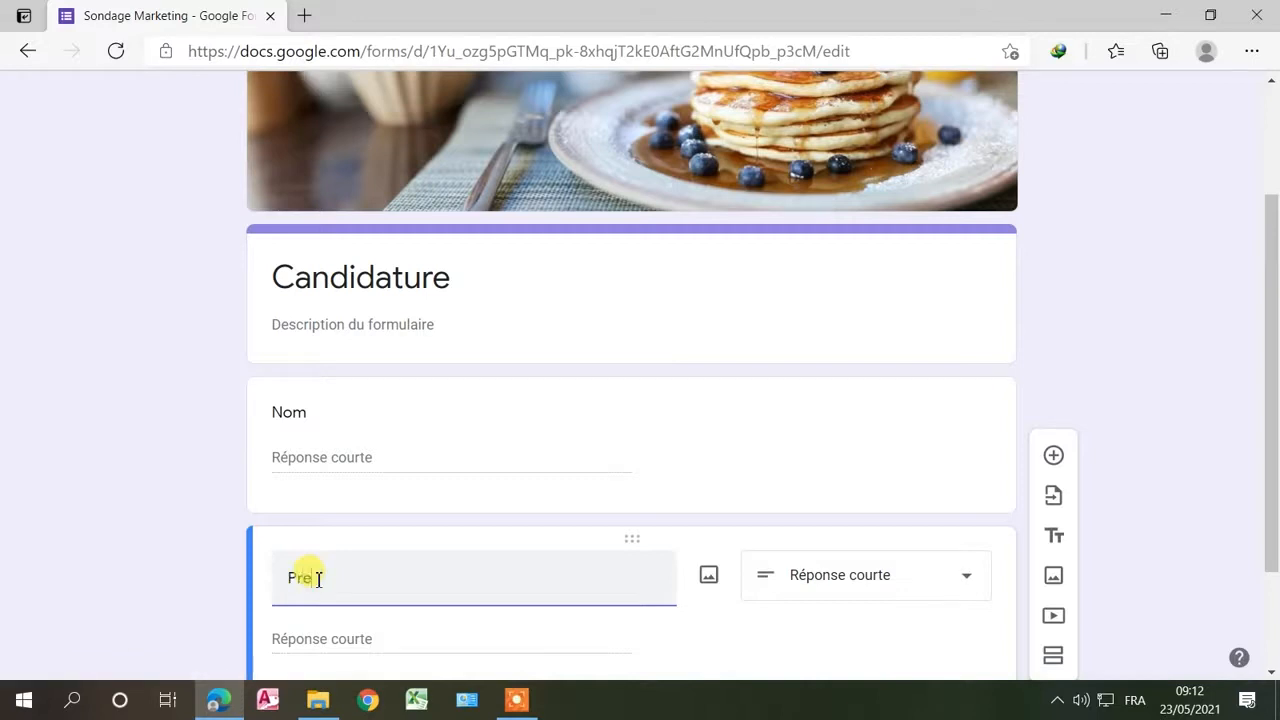
click(565, 440)
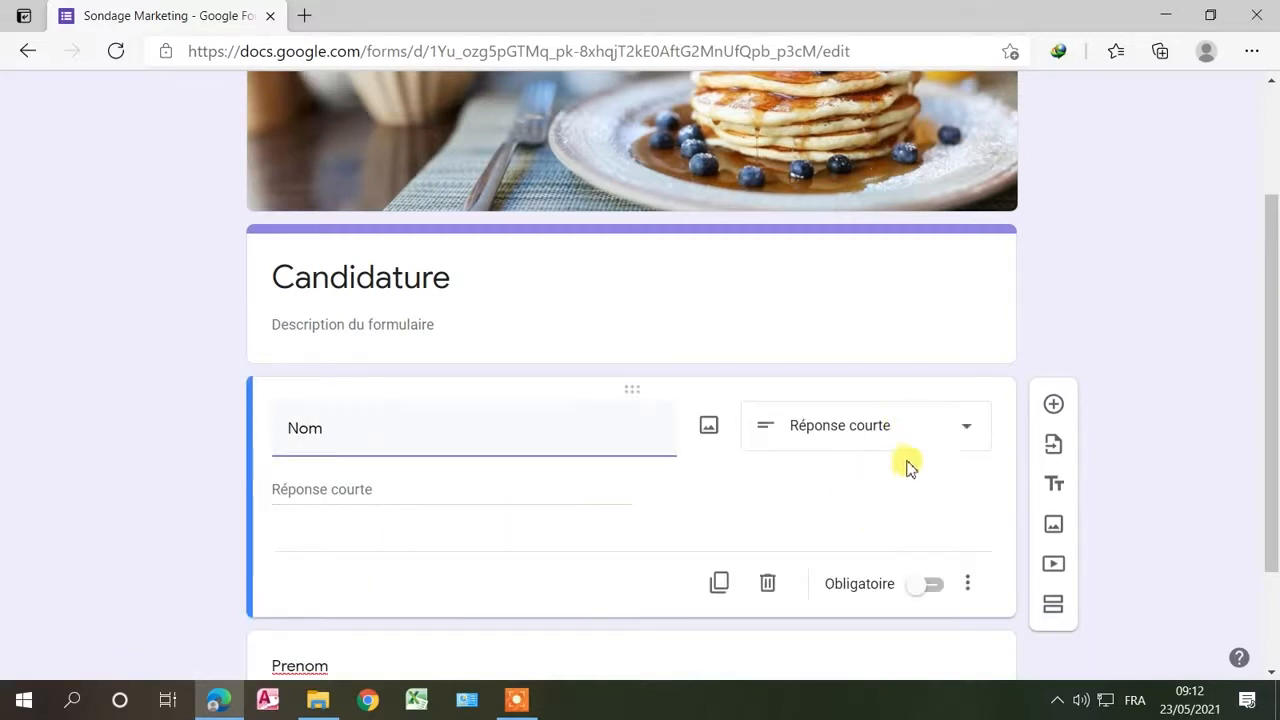
scroll(905, 460, down, 2)
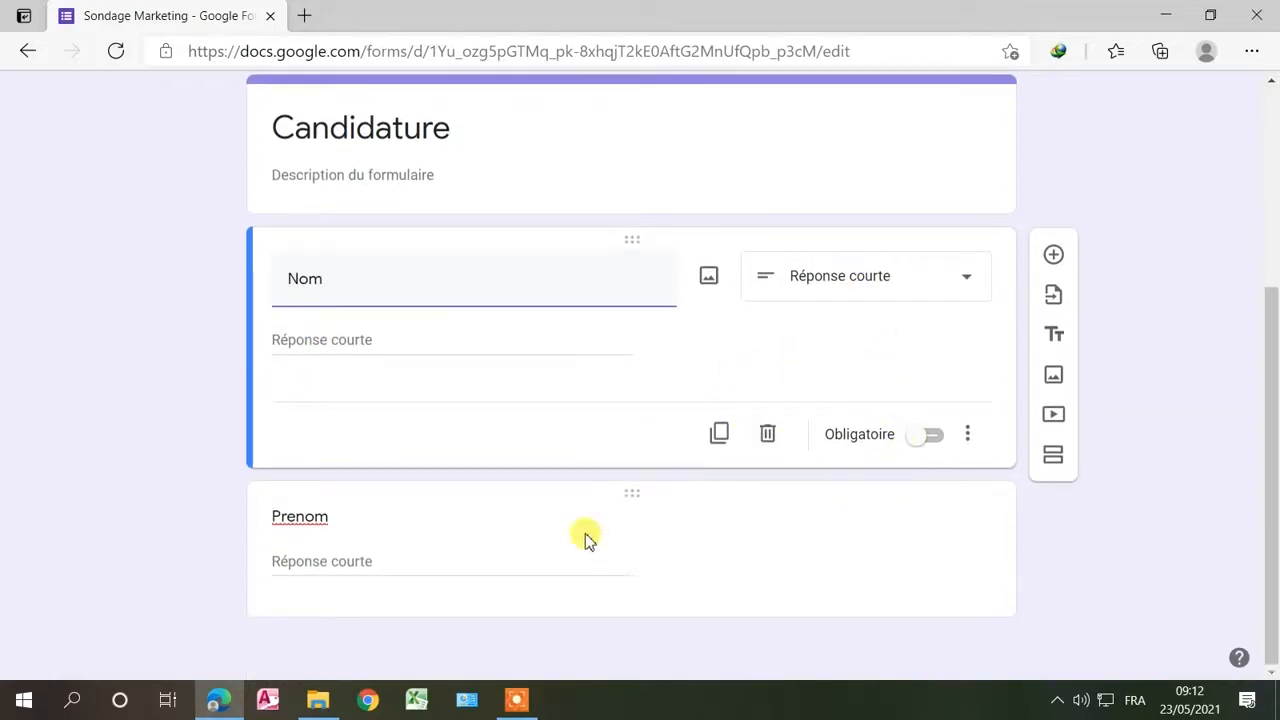
click(312, 519)
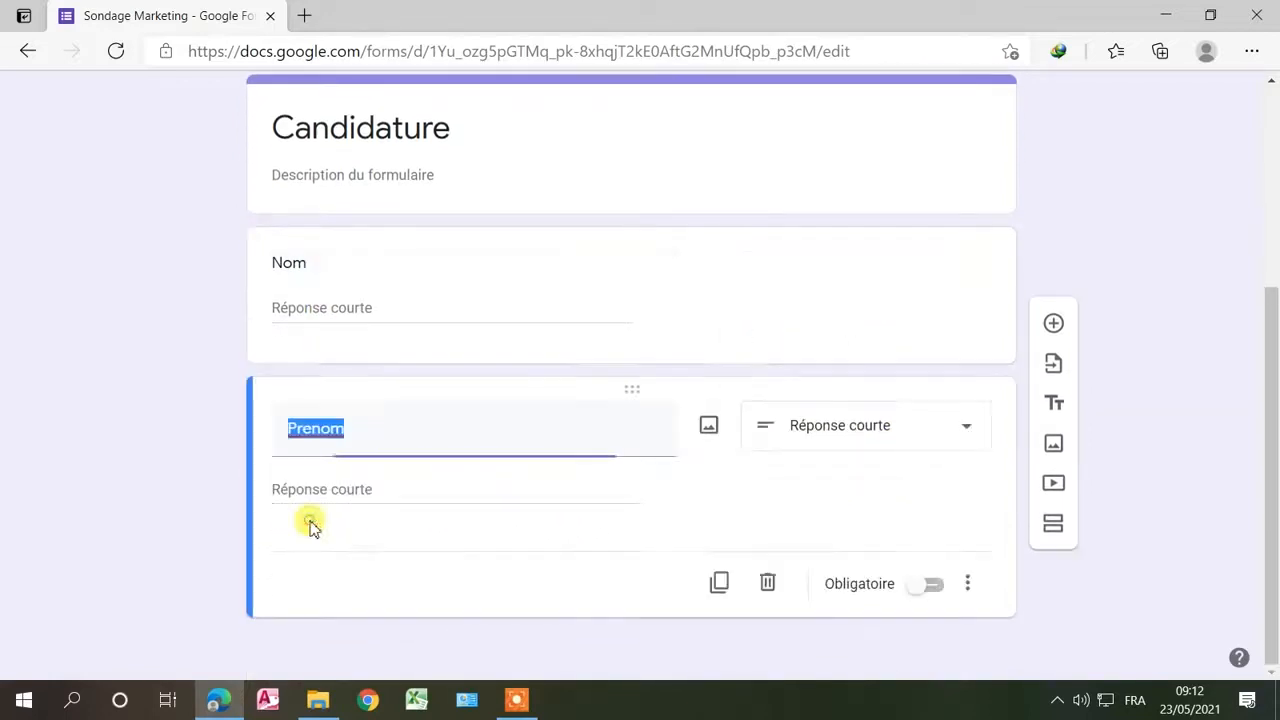
click(312, 429)
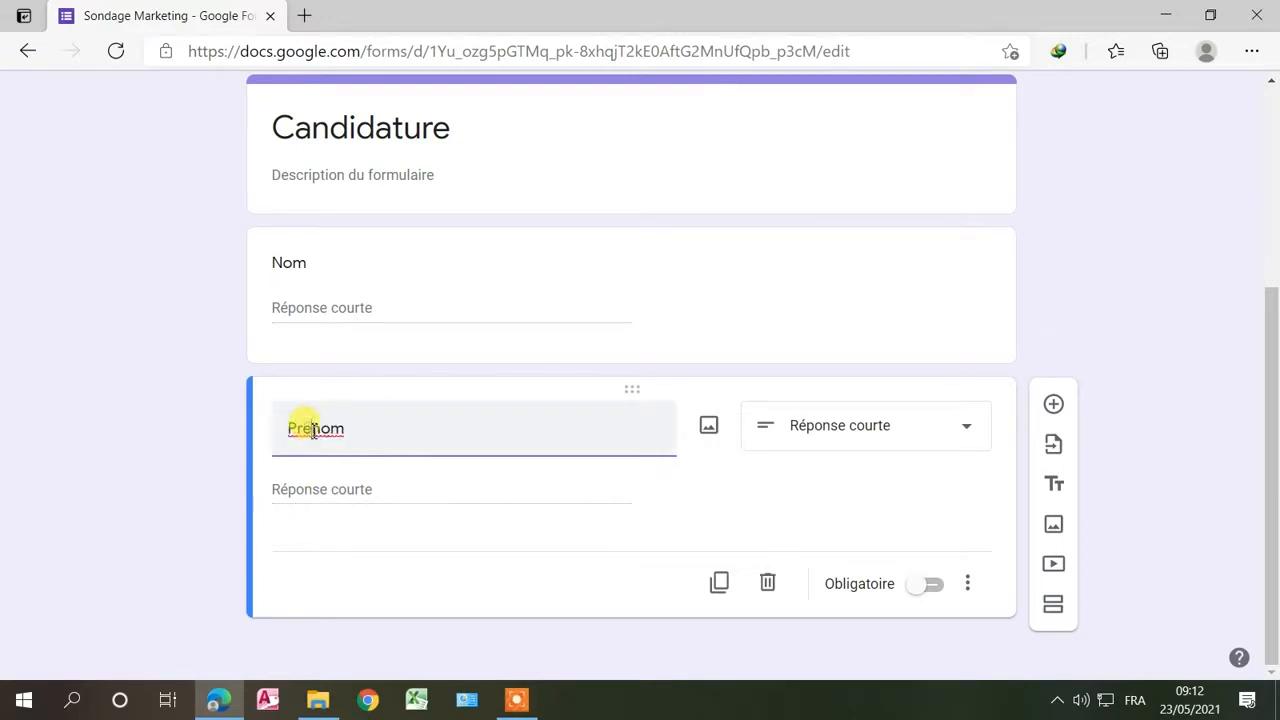
key(BackSpace)
text(é)
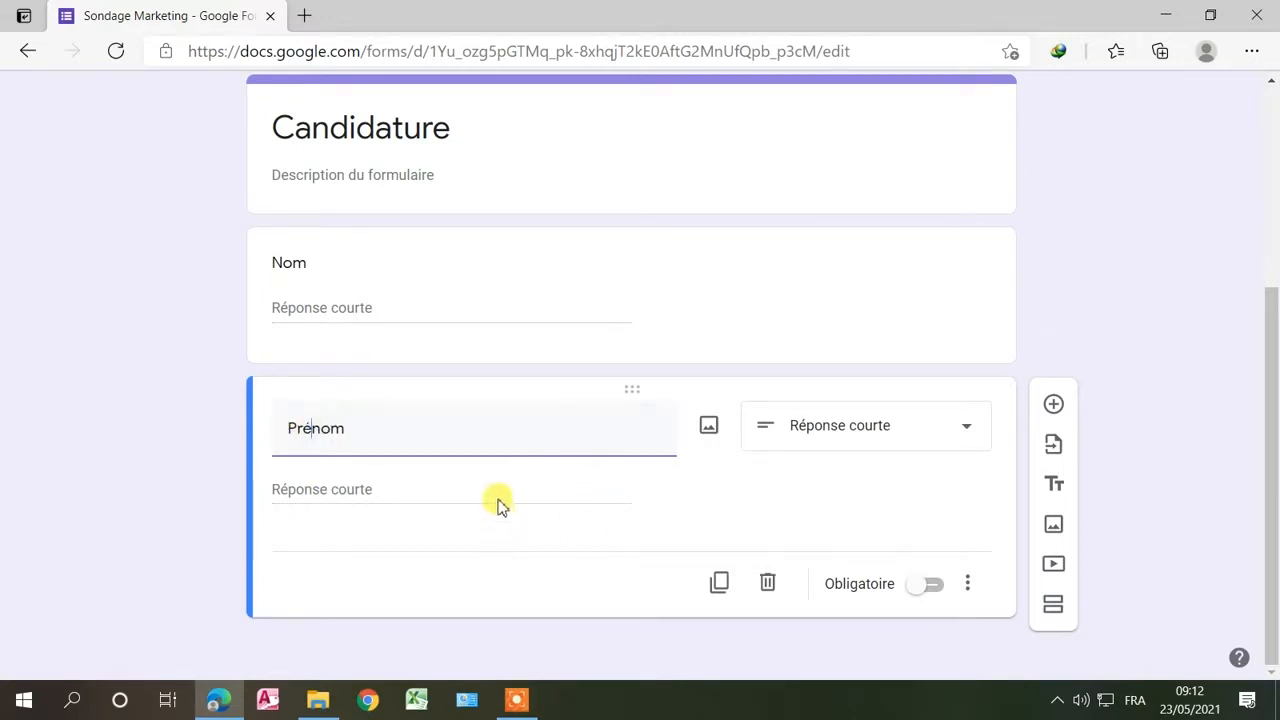
Step: Delete the Nom question and immediately cancel the deletion
scroll(857, 406, up, 3)
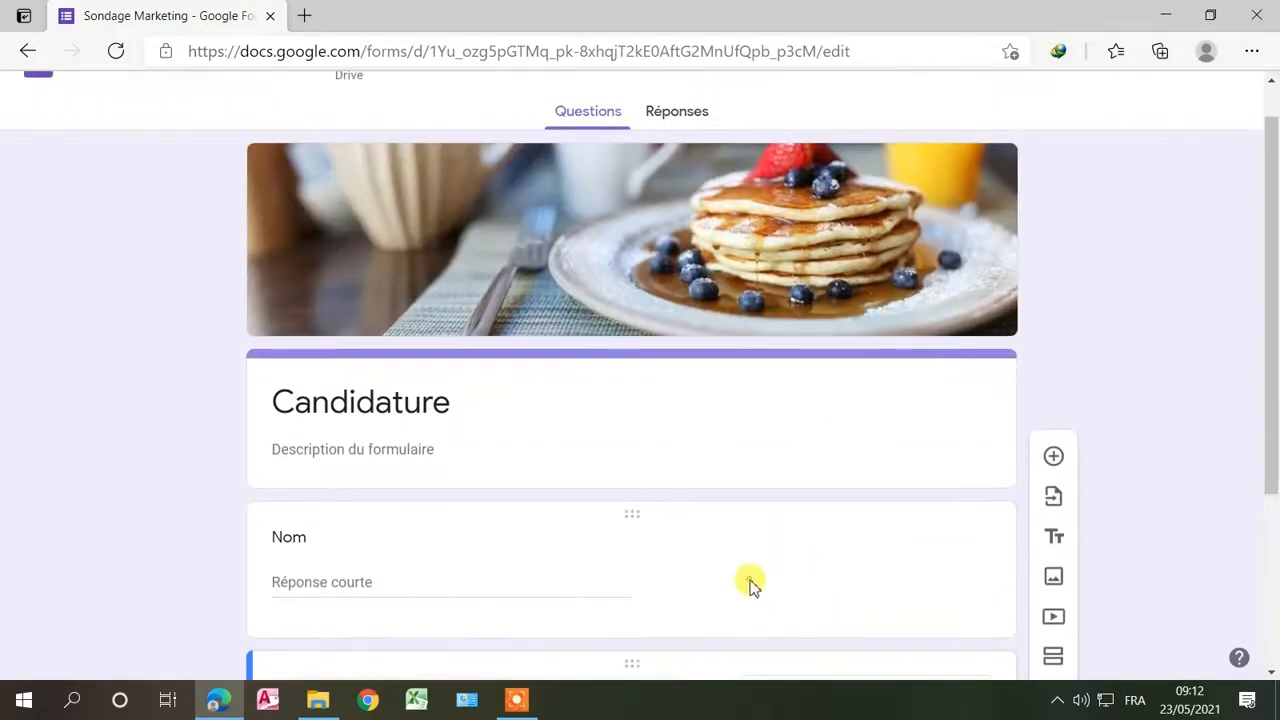
click(752, 585)
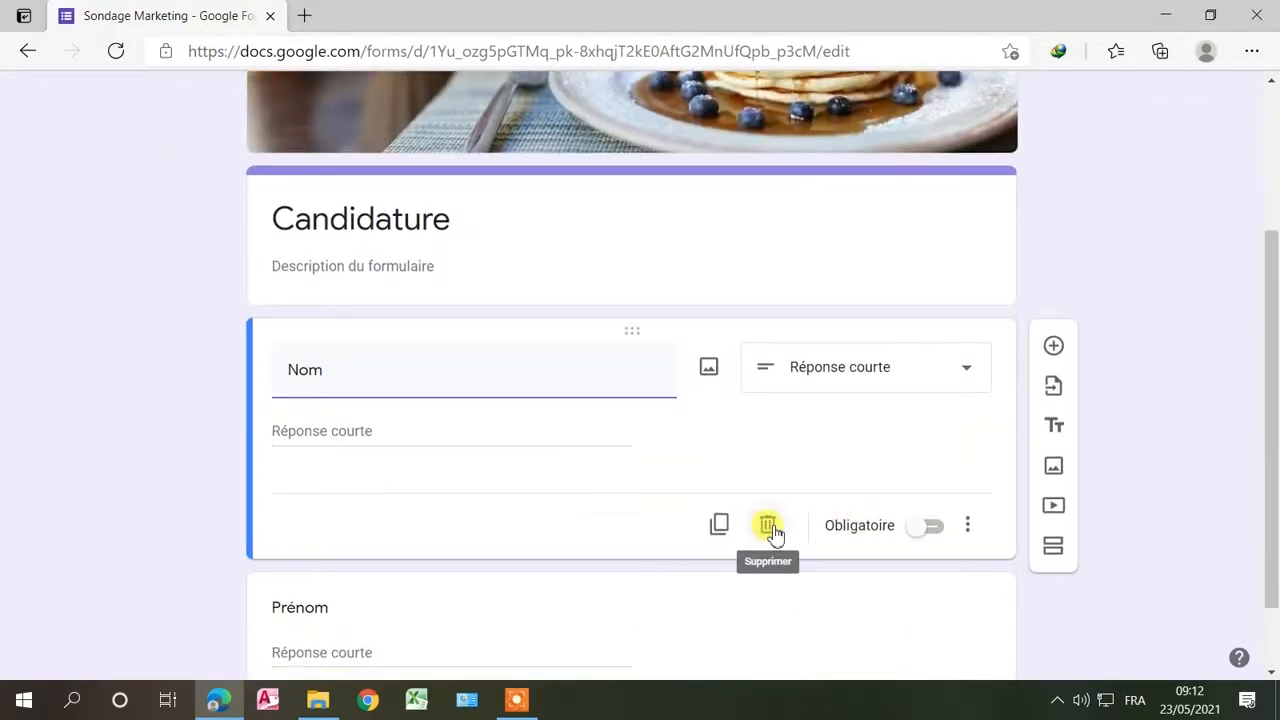
click(769, 527)
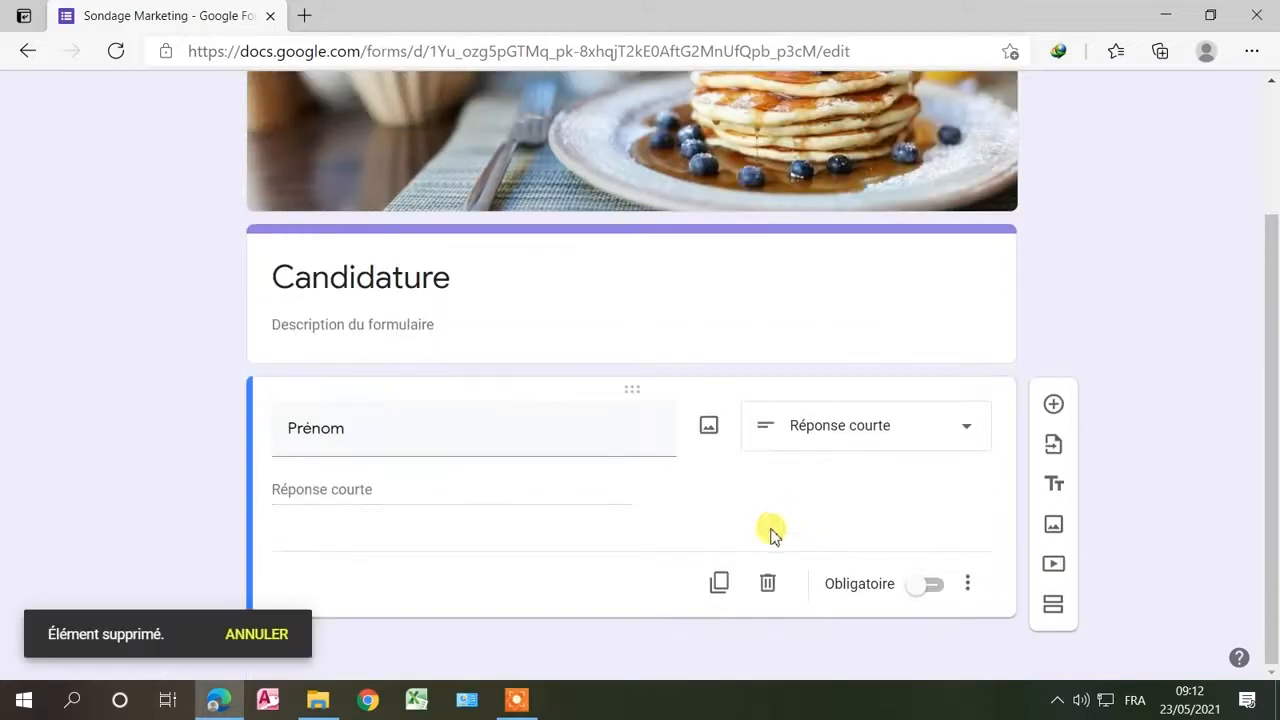
click(241, 636)
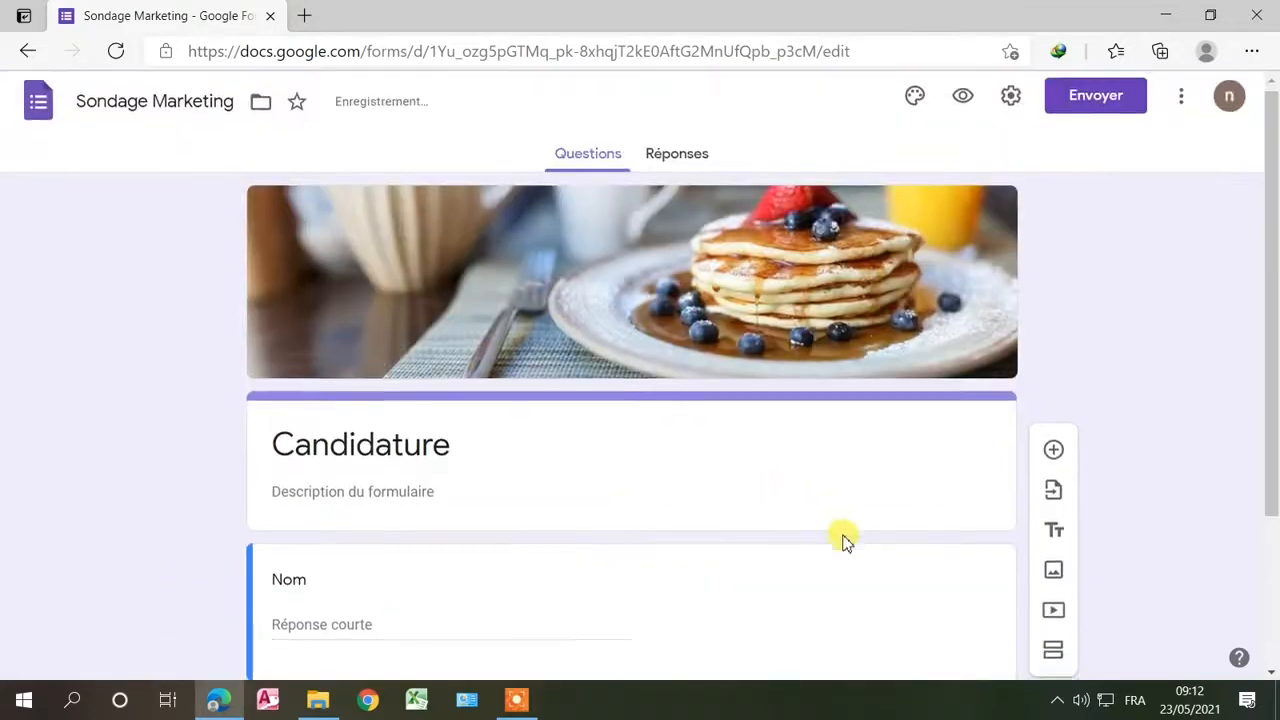
scroll(843, 537, down, 2)
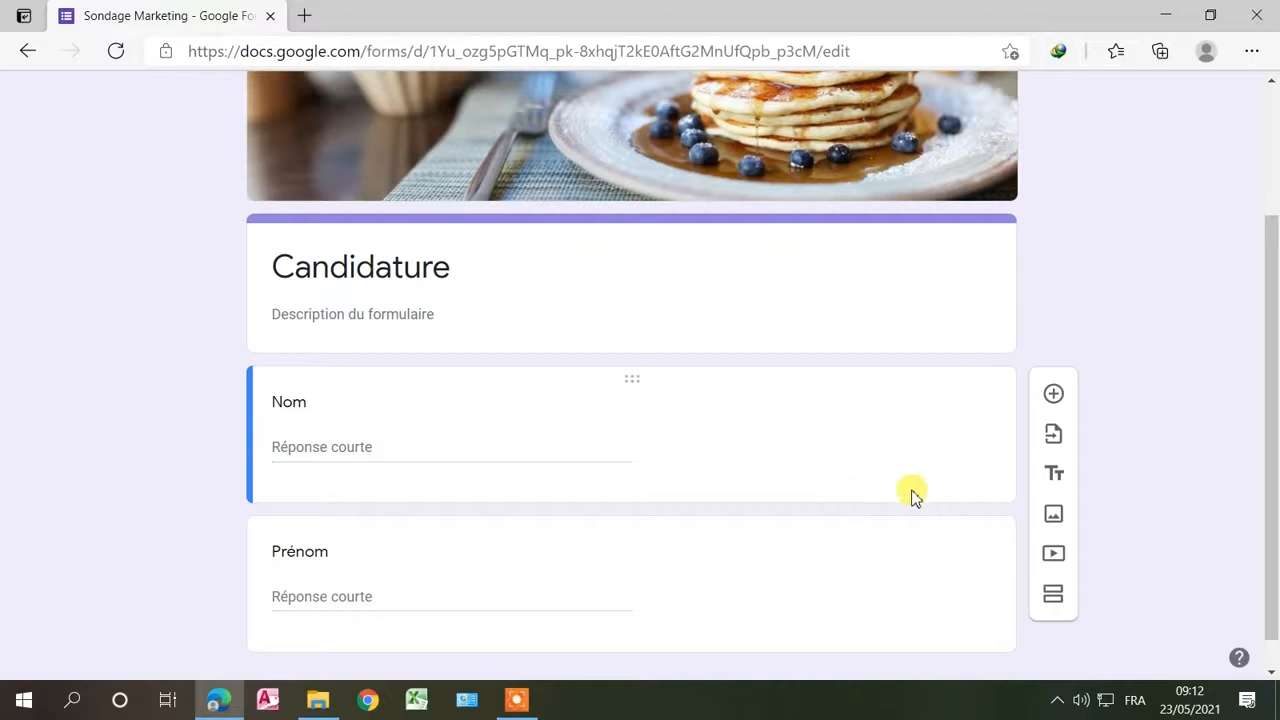
scroll(910, 482, down, 1)
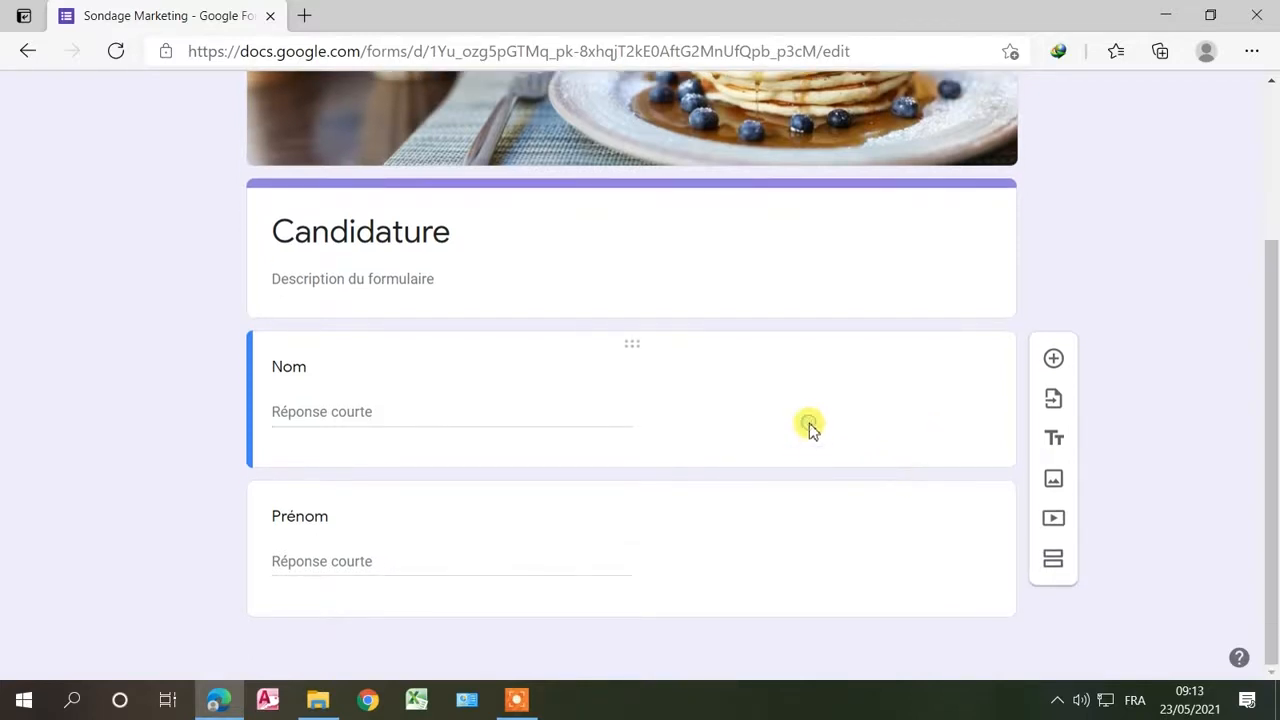
Step: Delete the Nom question again and restore it with the form's Annuler command
click(310, 370)
click(770, 540)
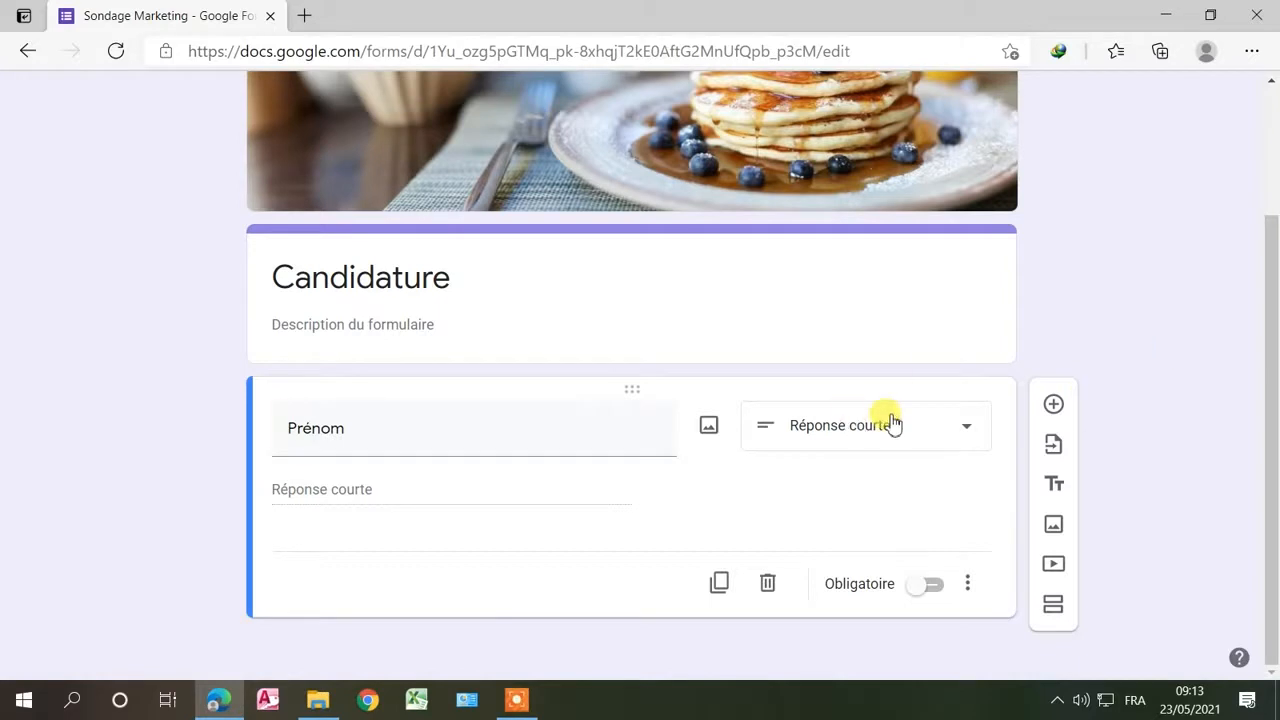
scroll(1047, 300, up, 2)
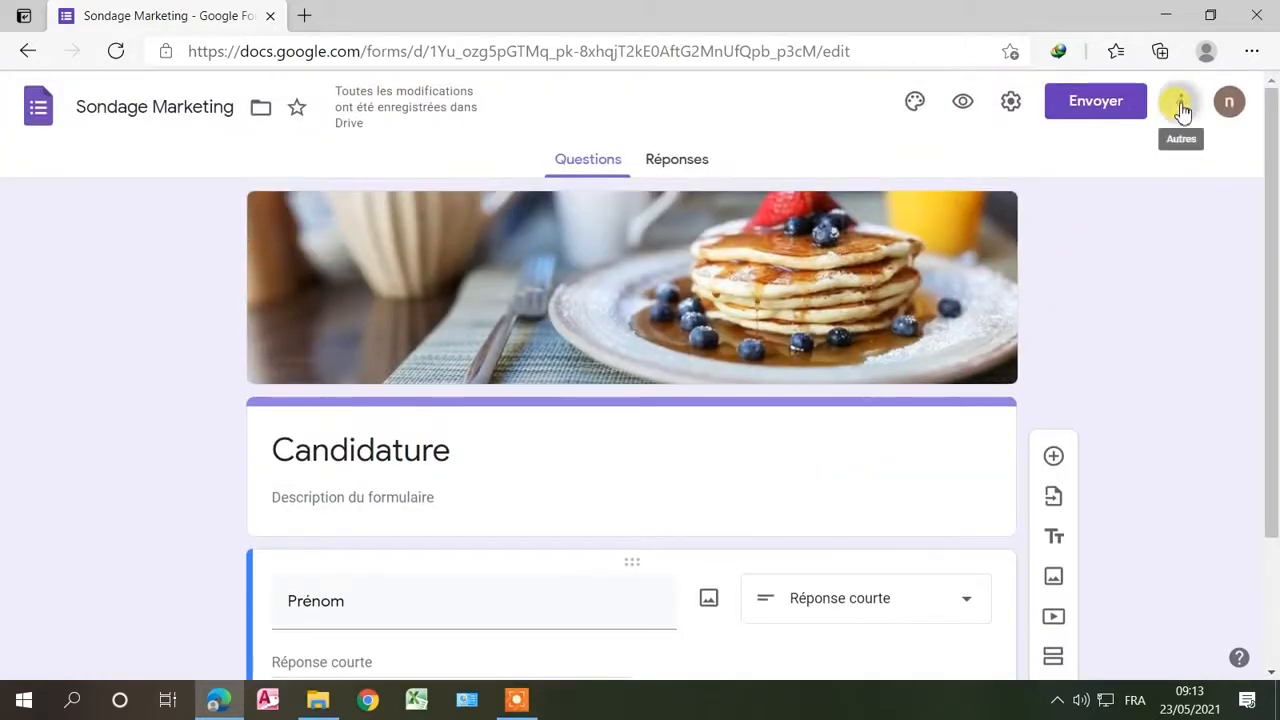
click(1181, 106)
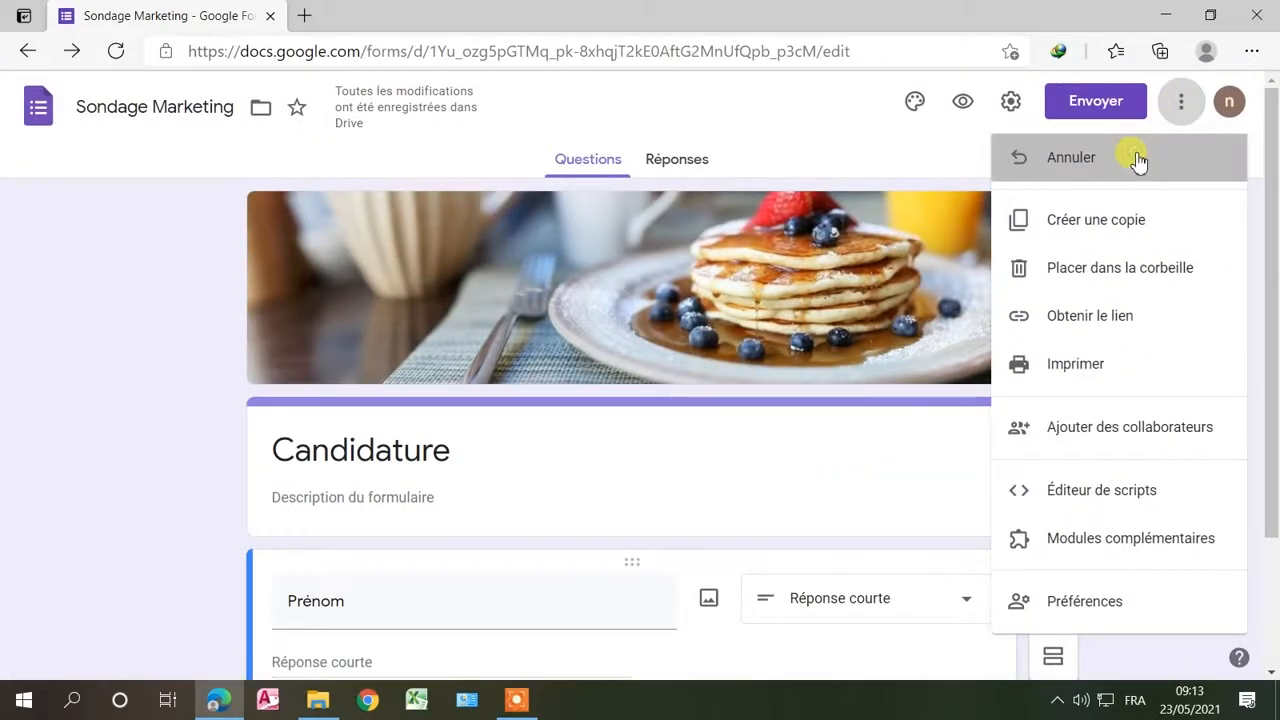
click(1138, 160)
scroll(320, 500, down, 2)
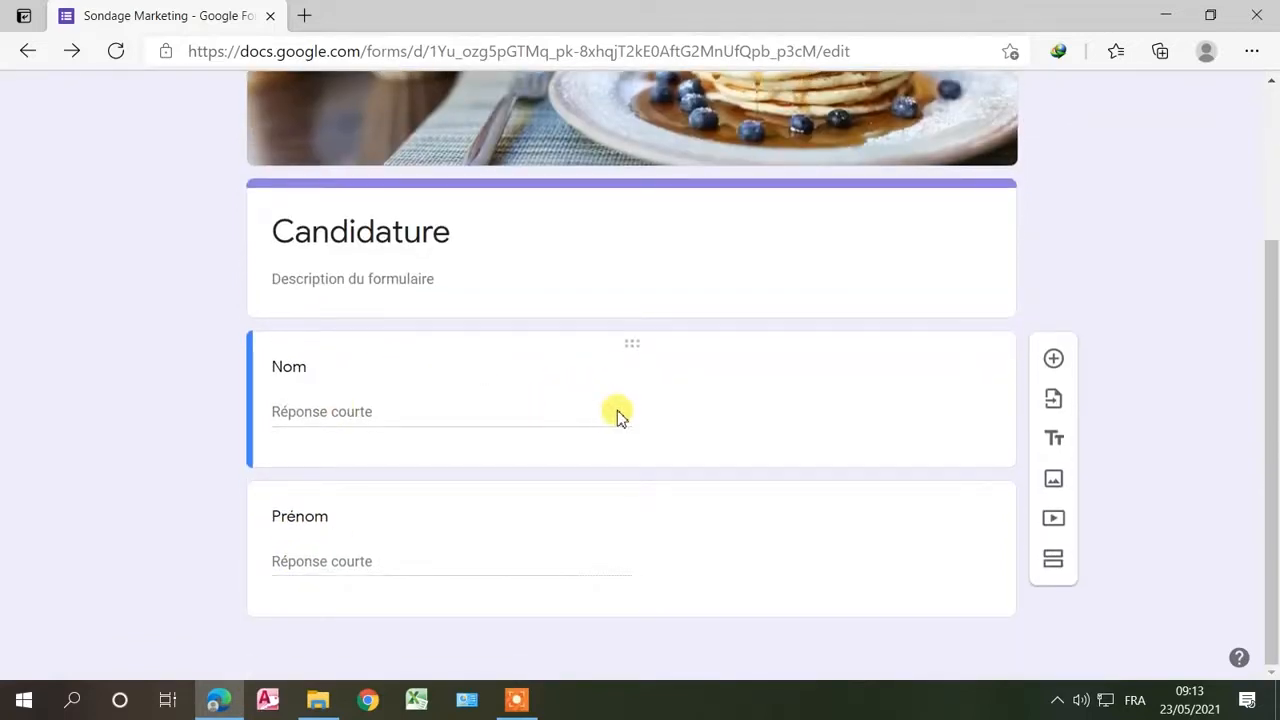
Step: Make the Nom question required (Obligatoire)
click(326, 366)
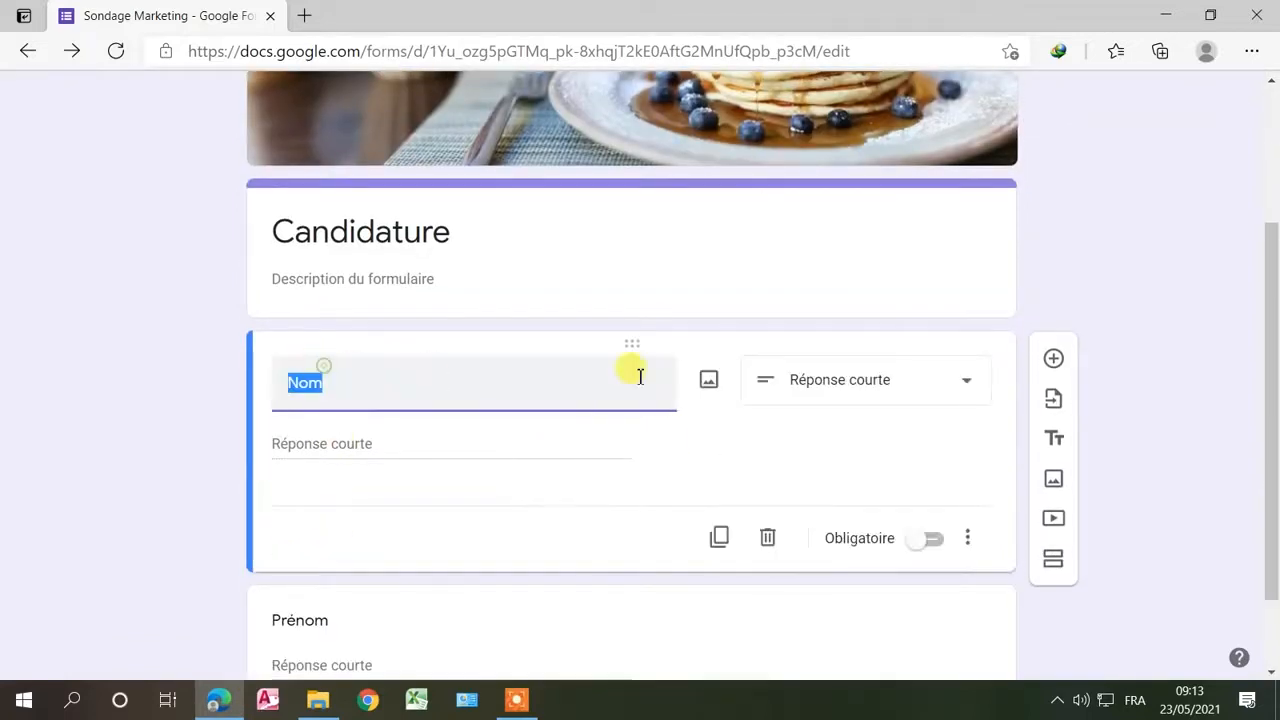
click(930, 542)
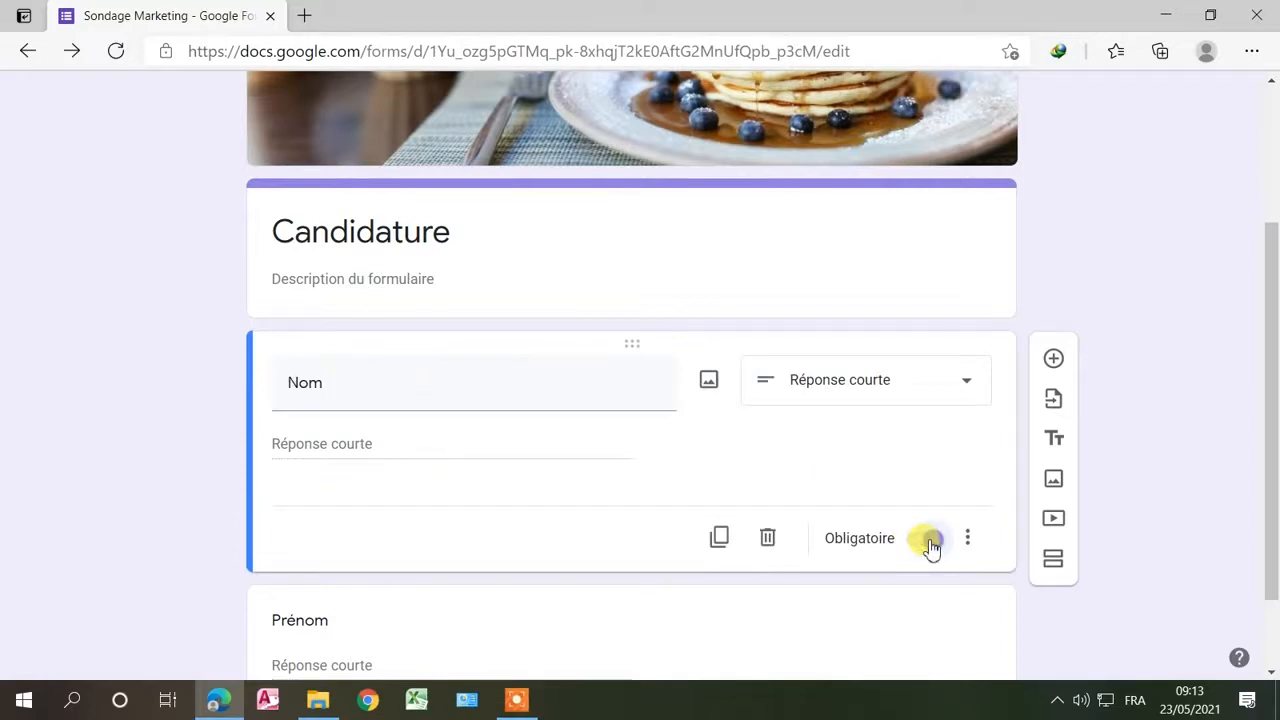
click(930, 545)
click(922, 540)
click(934, 552)
click(934, 545)
Step: Show a description on the Nom question and enter "Ecrire en majuscule" as its text
click(970, 540)
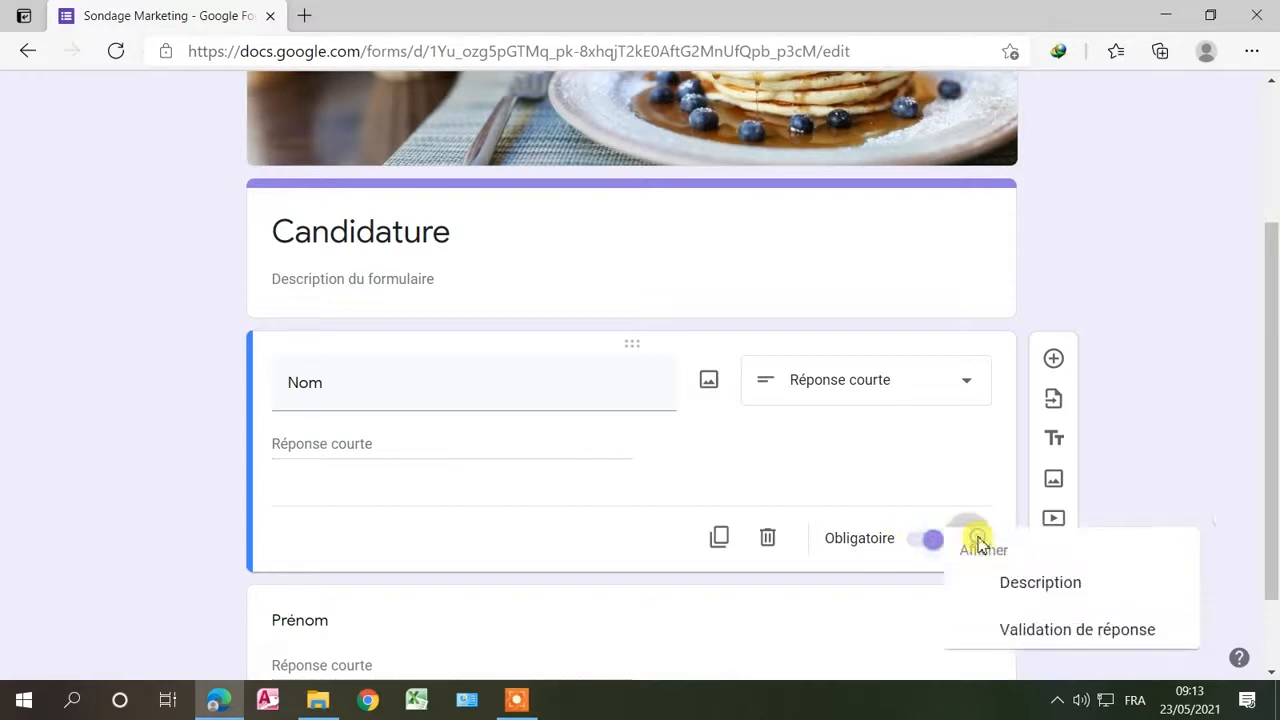
click(1030, 586)
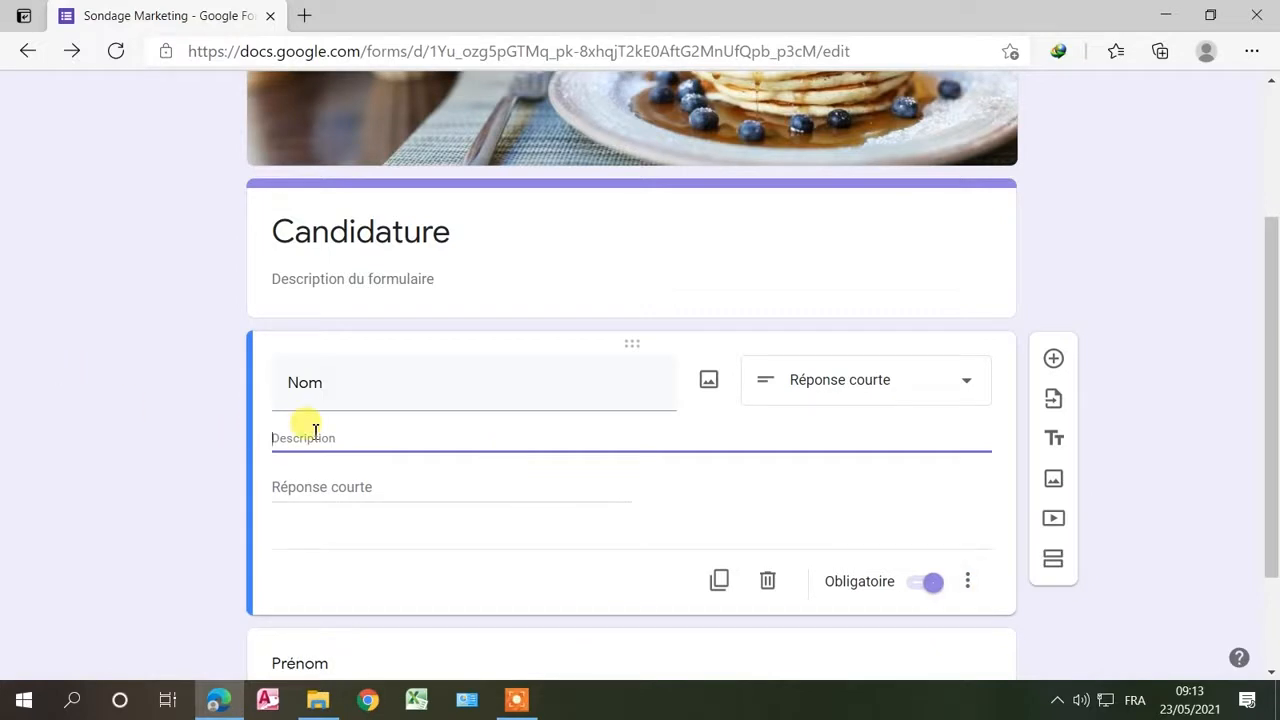
text(Ecri)
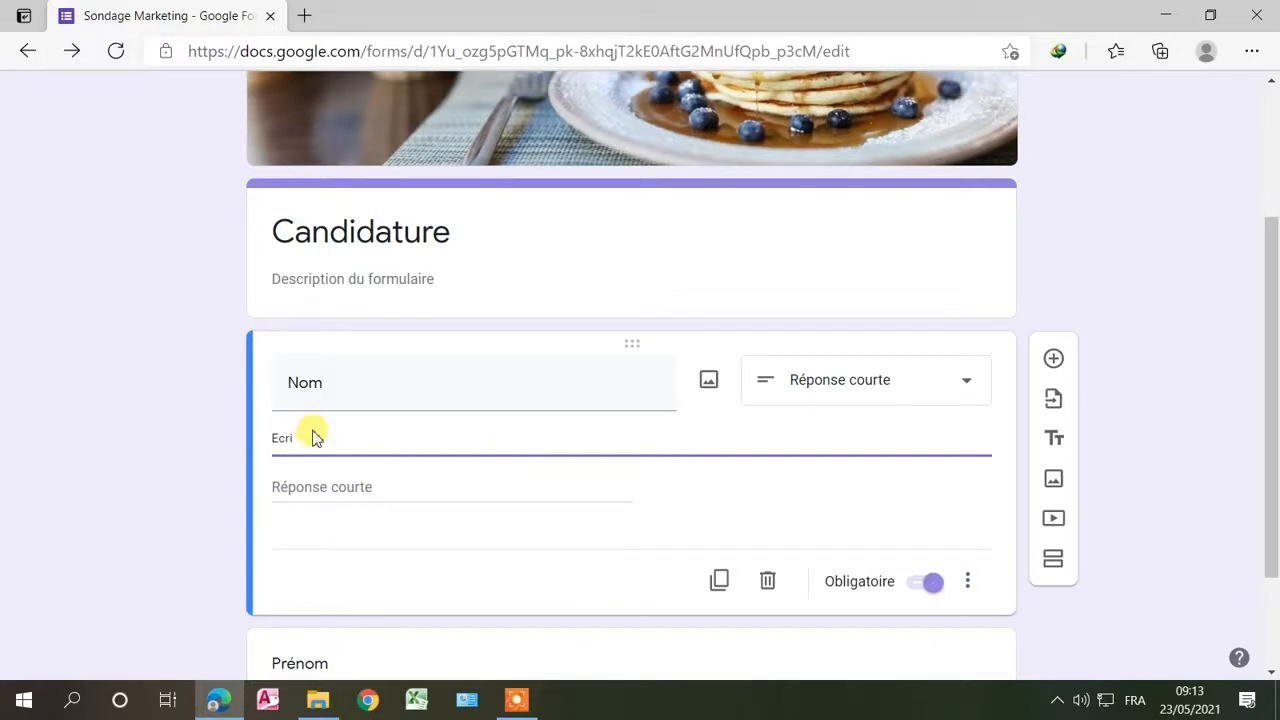
text(re en majuscule)
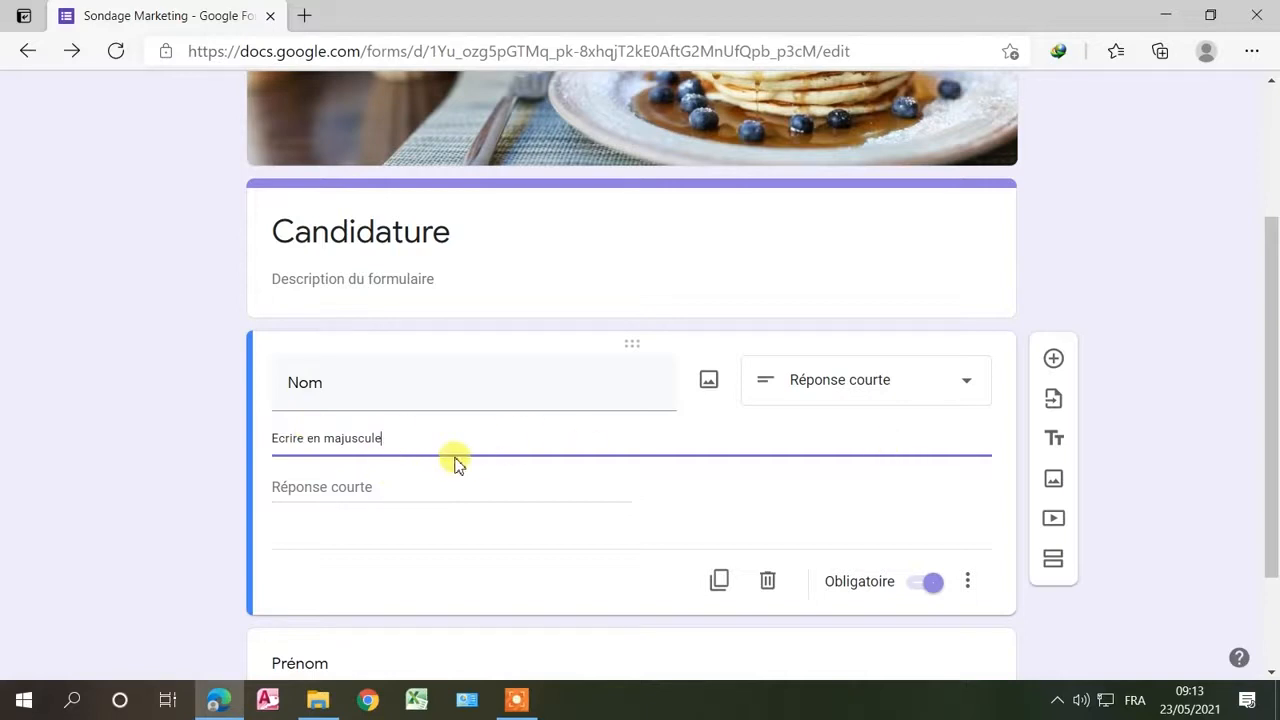
click(385, 495)
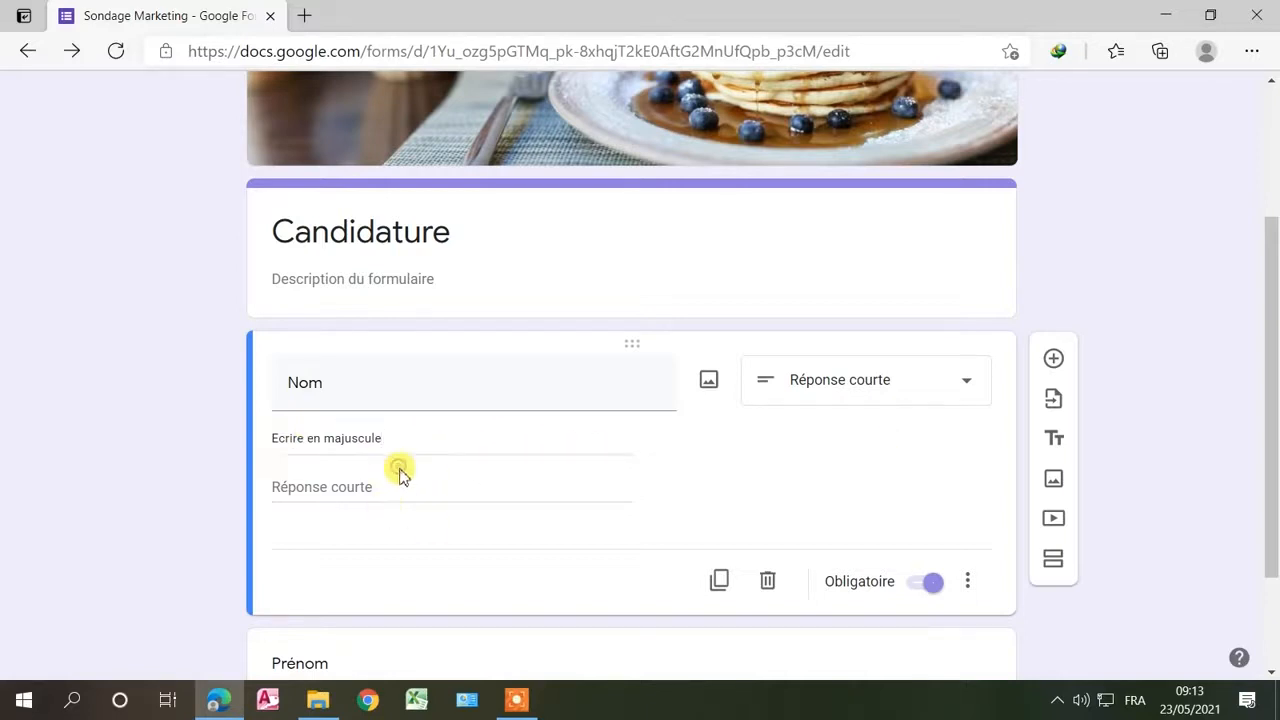
Step: Try a response validation of the type Texte, Contient on the Nom question and remove the validation again
click(967, 581)
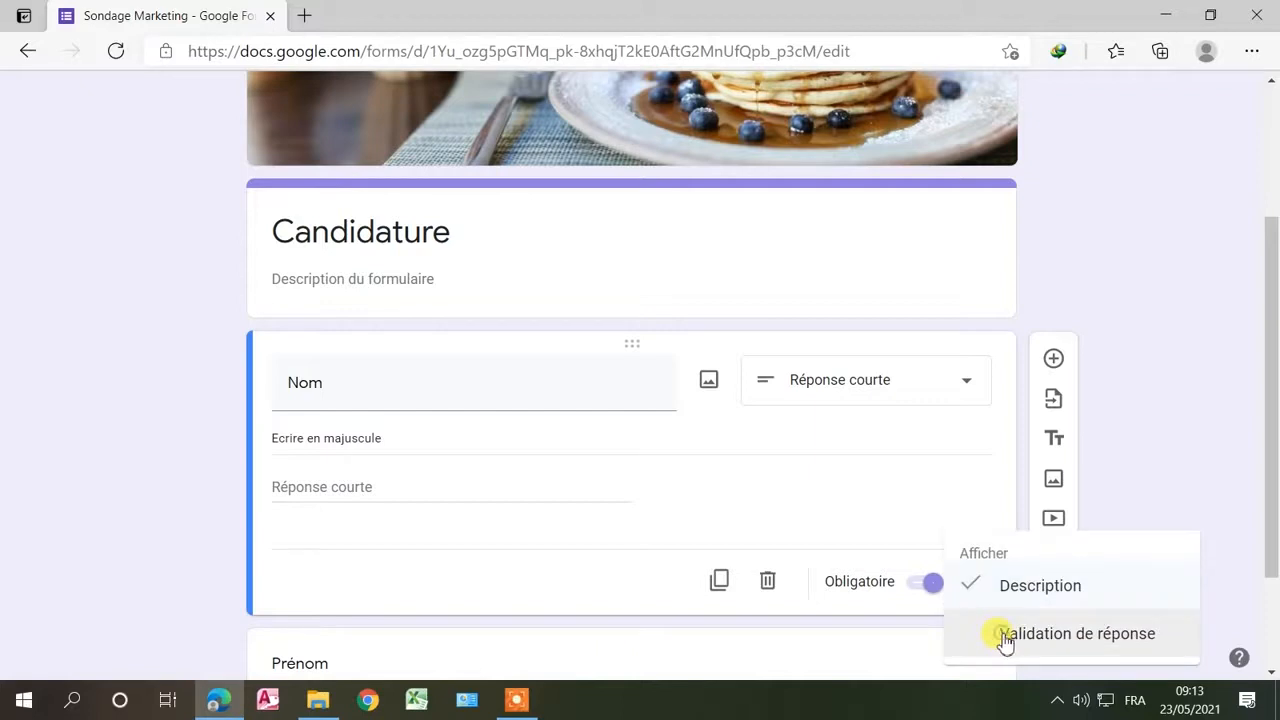
click(1005, 634)
scroll(600, 565, down, 2)
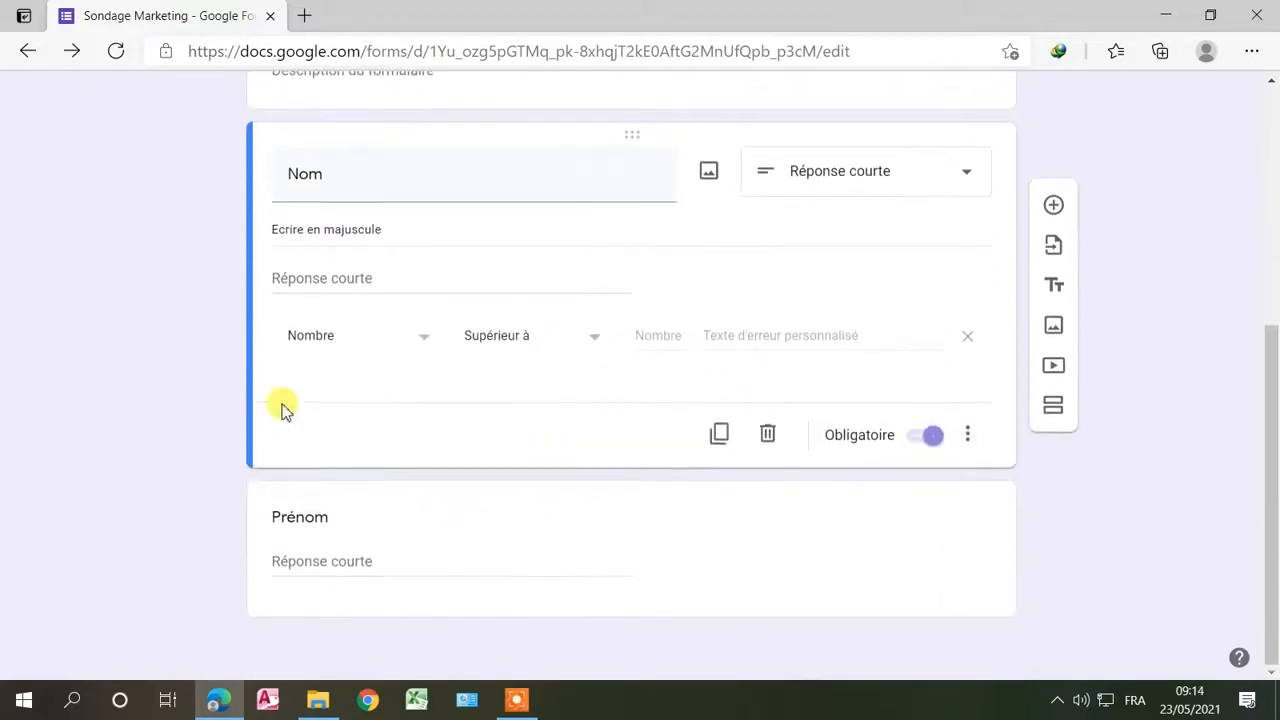
click(430, 340)
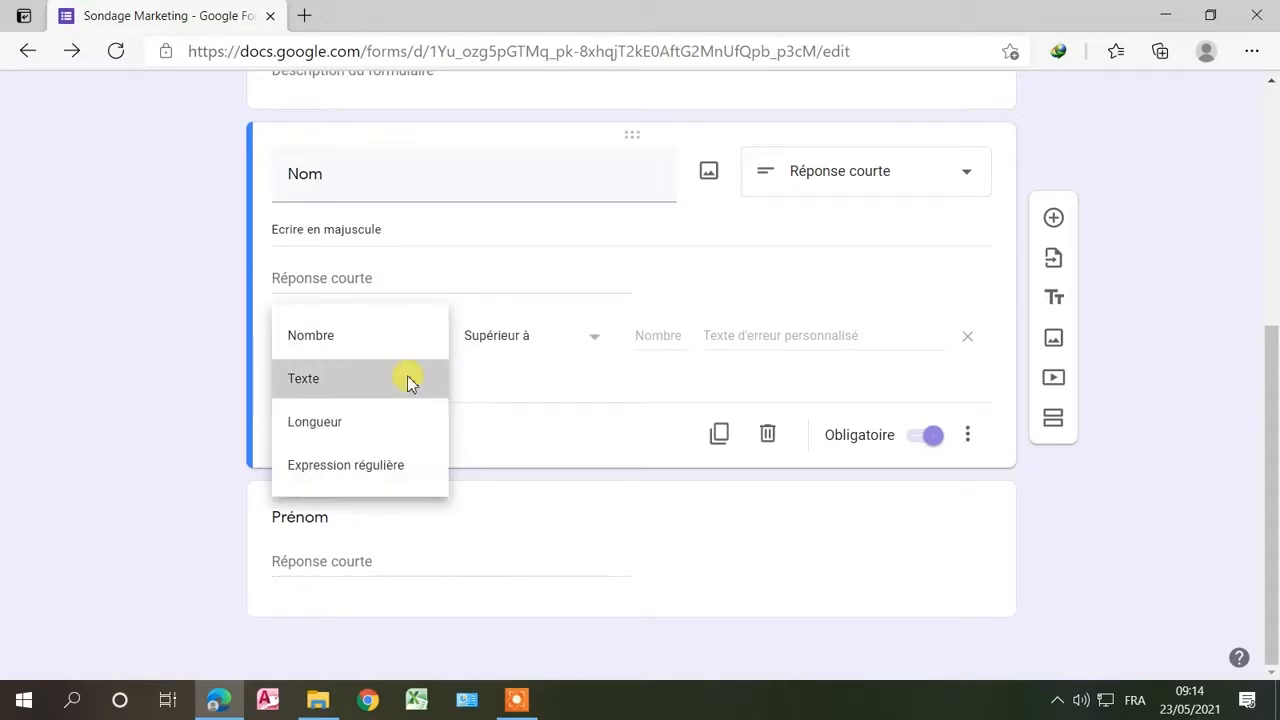
click(407, 378)
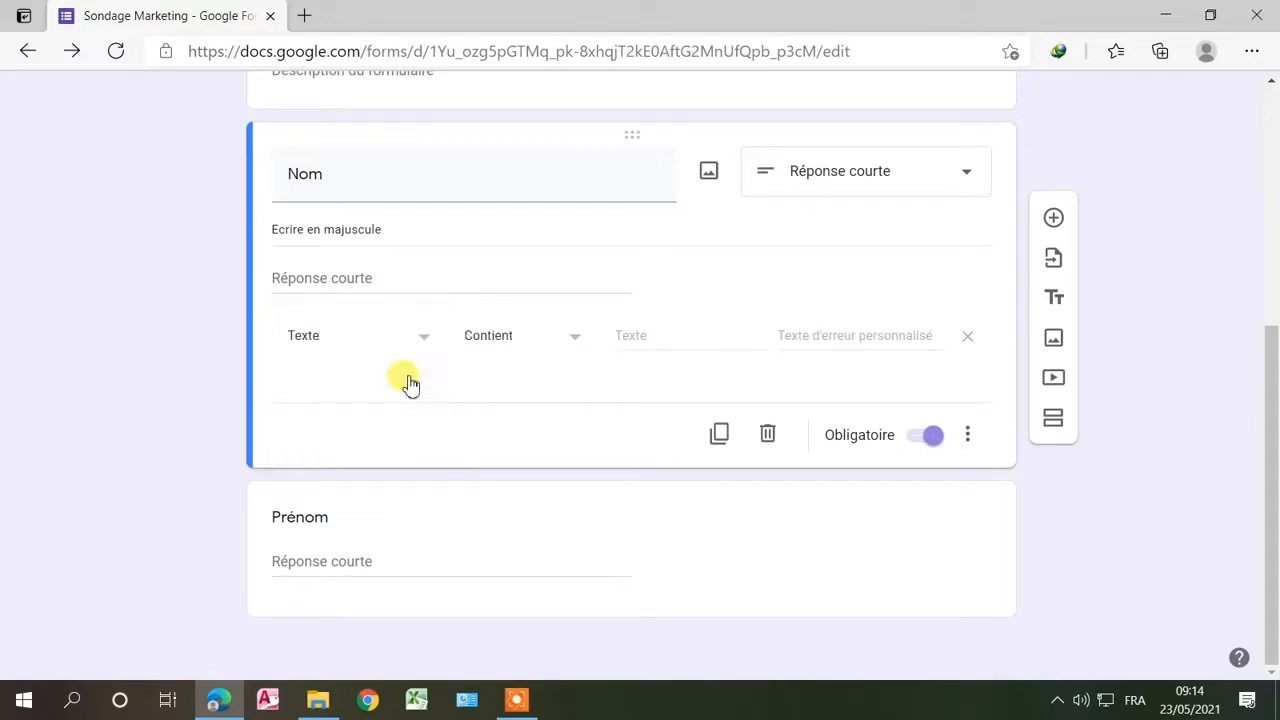
click(575, 345)
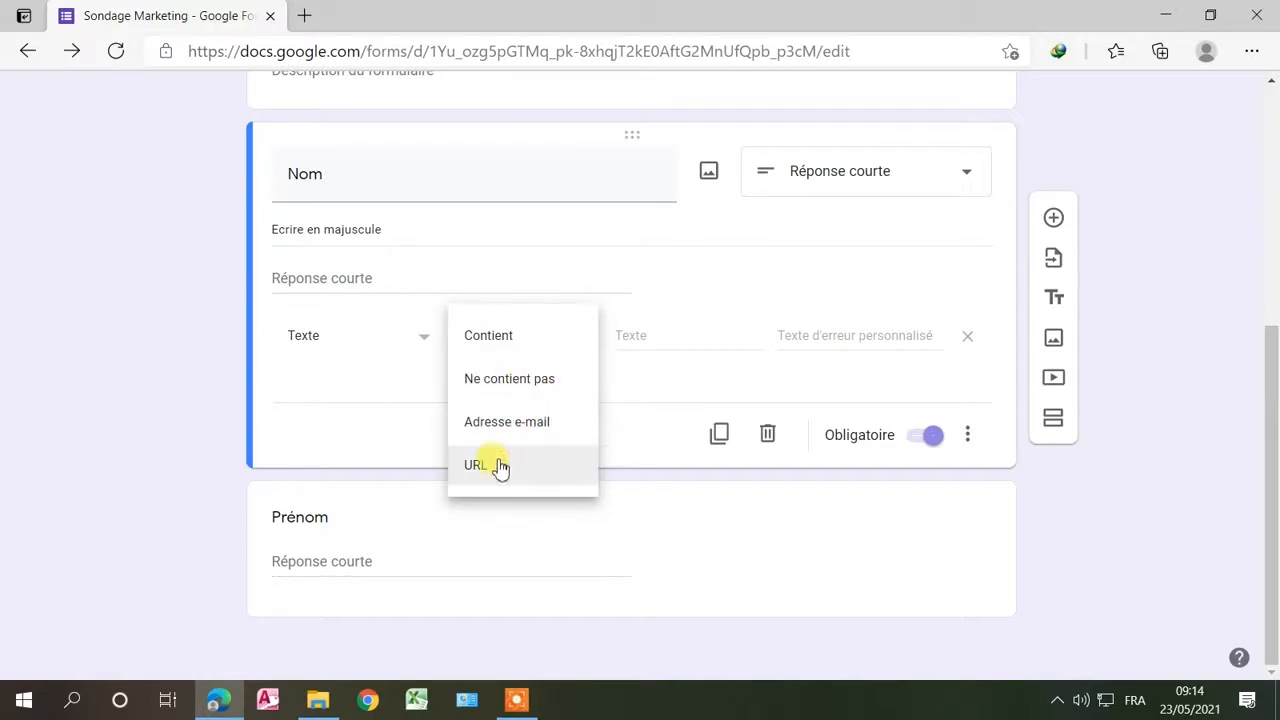
click(655, 370)
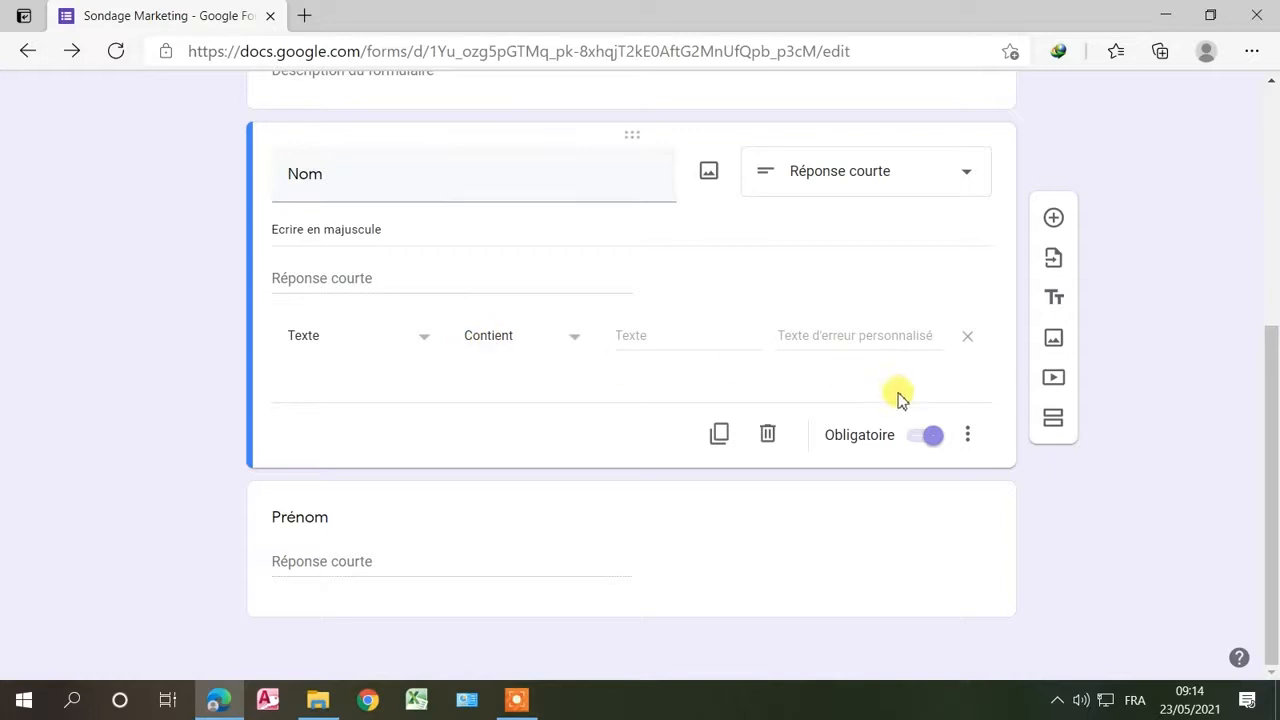
click(968, 436)
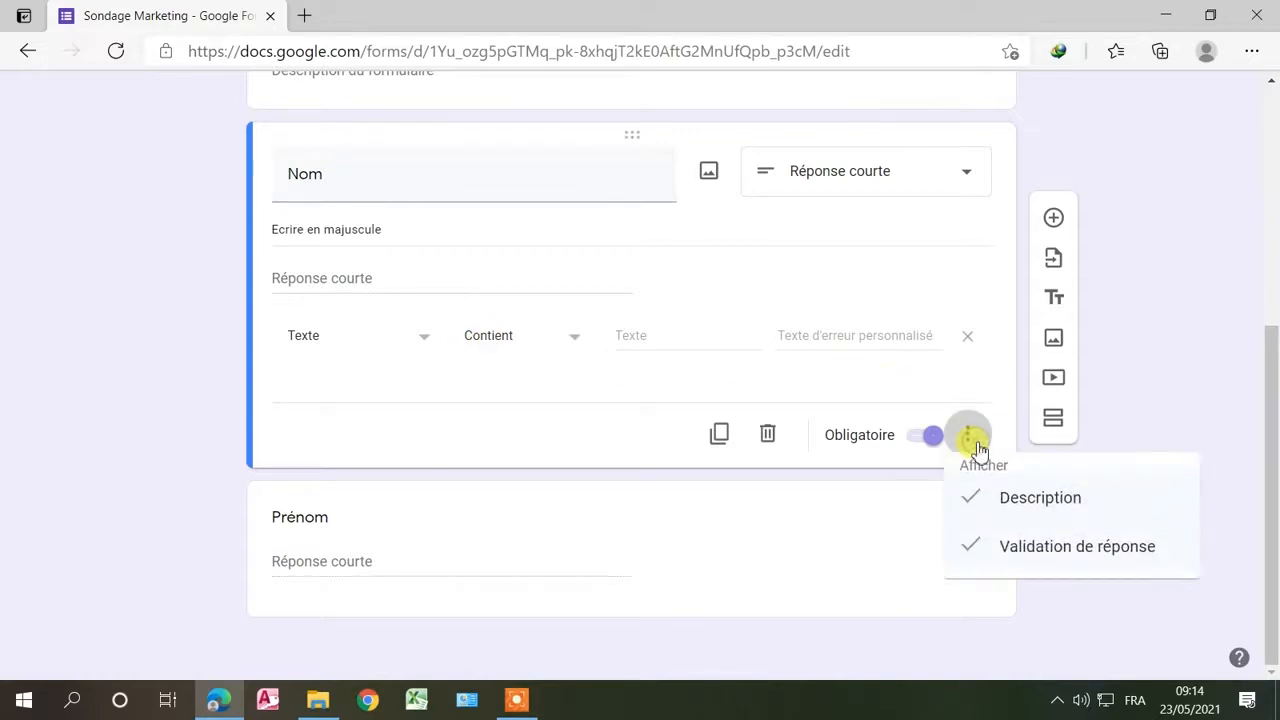
click(1005, 562)
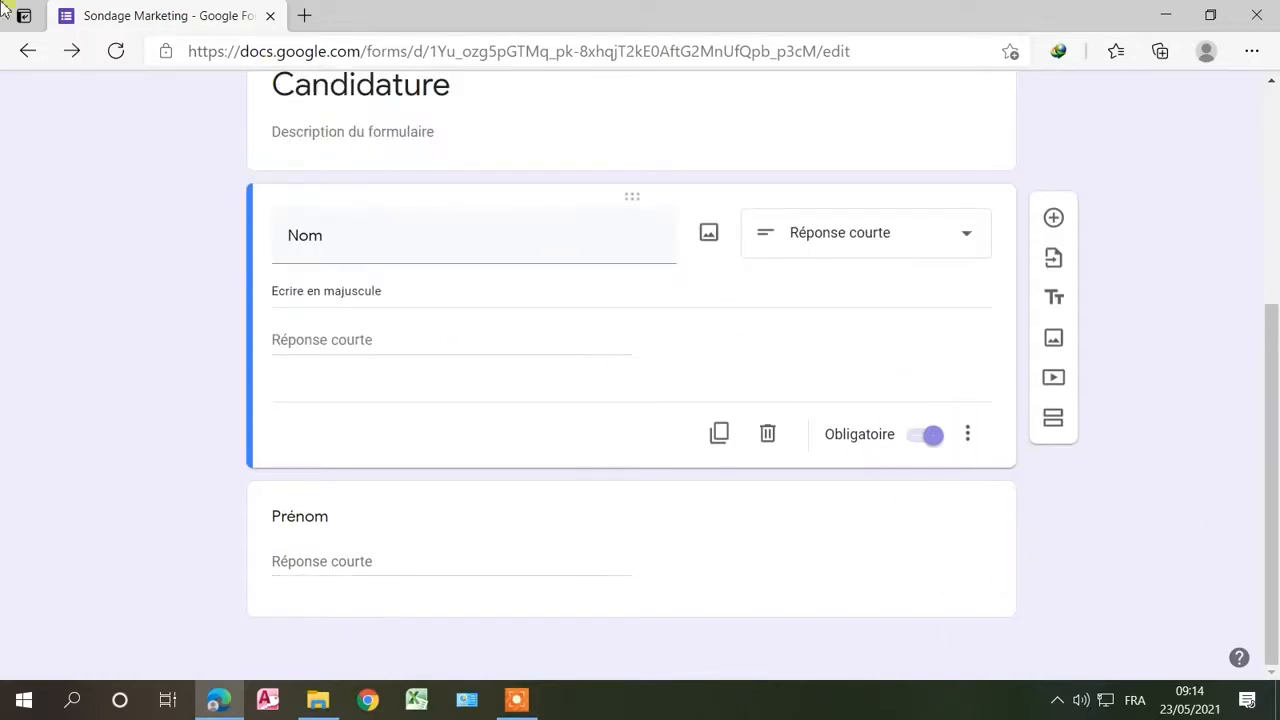
Step: Make the Prénom question required and duplicate it, titling the copy "Adresse"
click(531, 556)
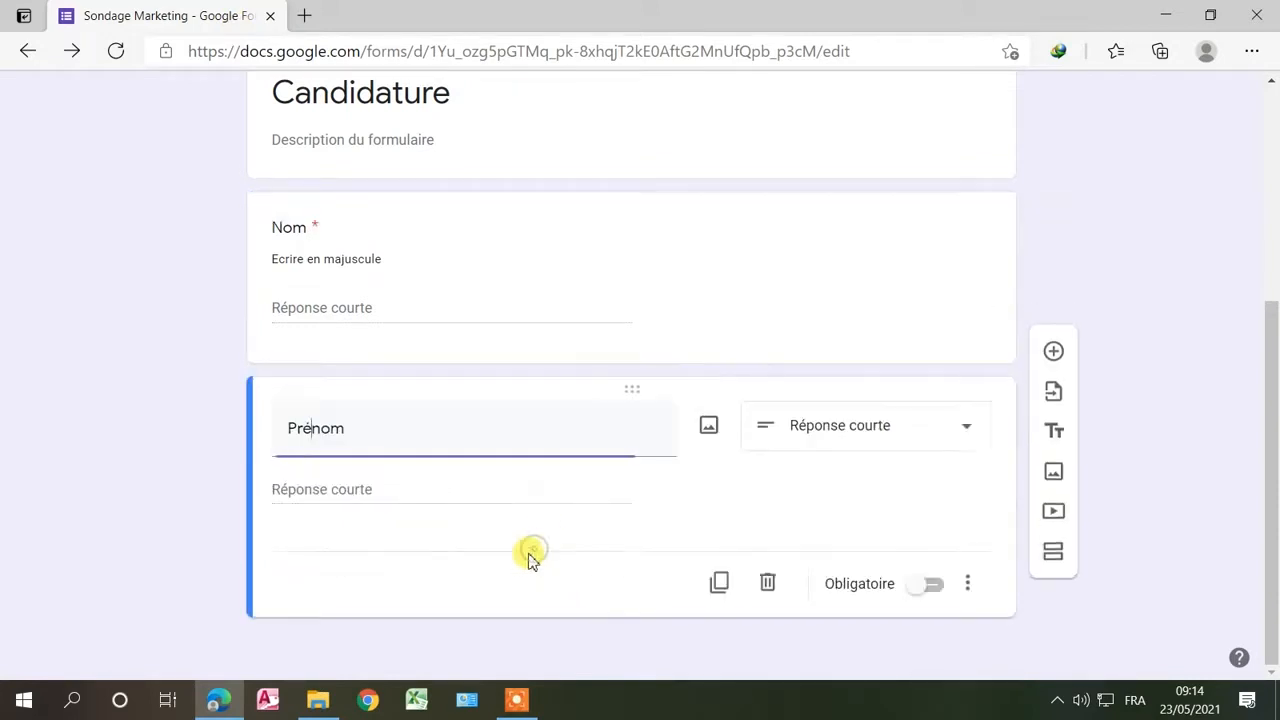
click(929, 590)
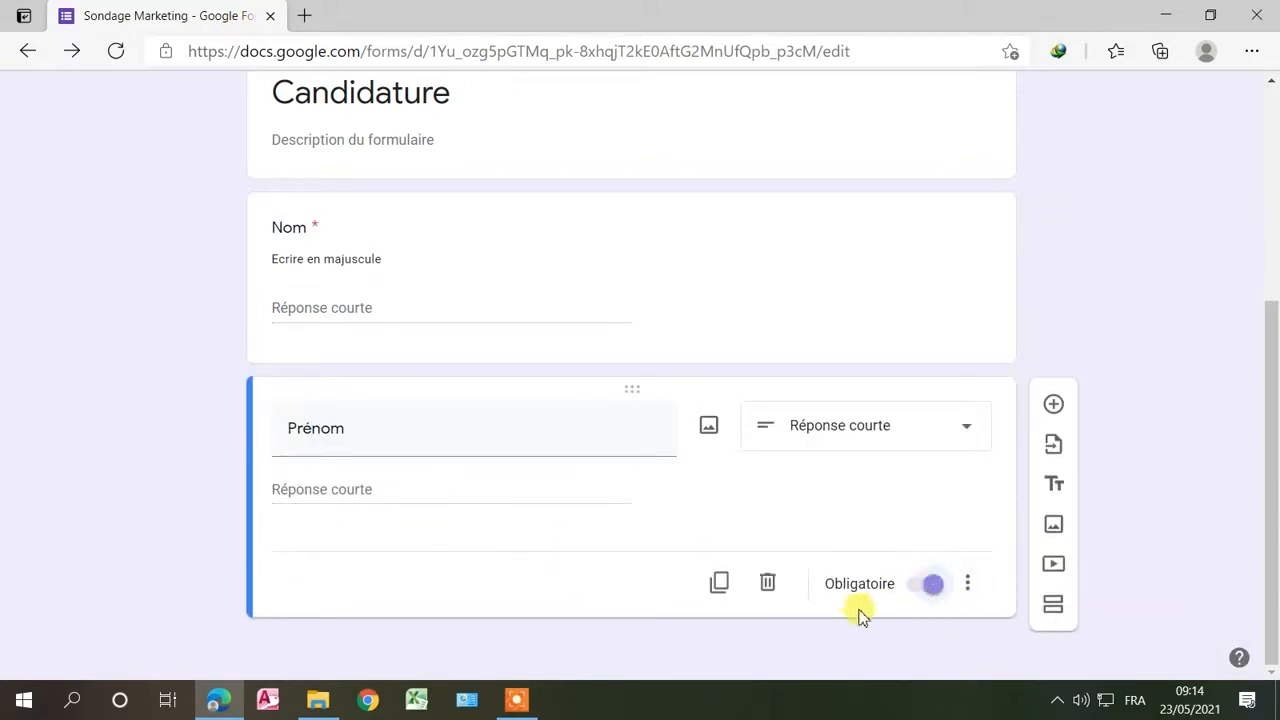
click(737, 596)
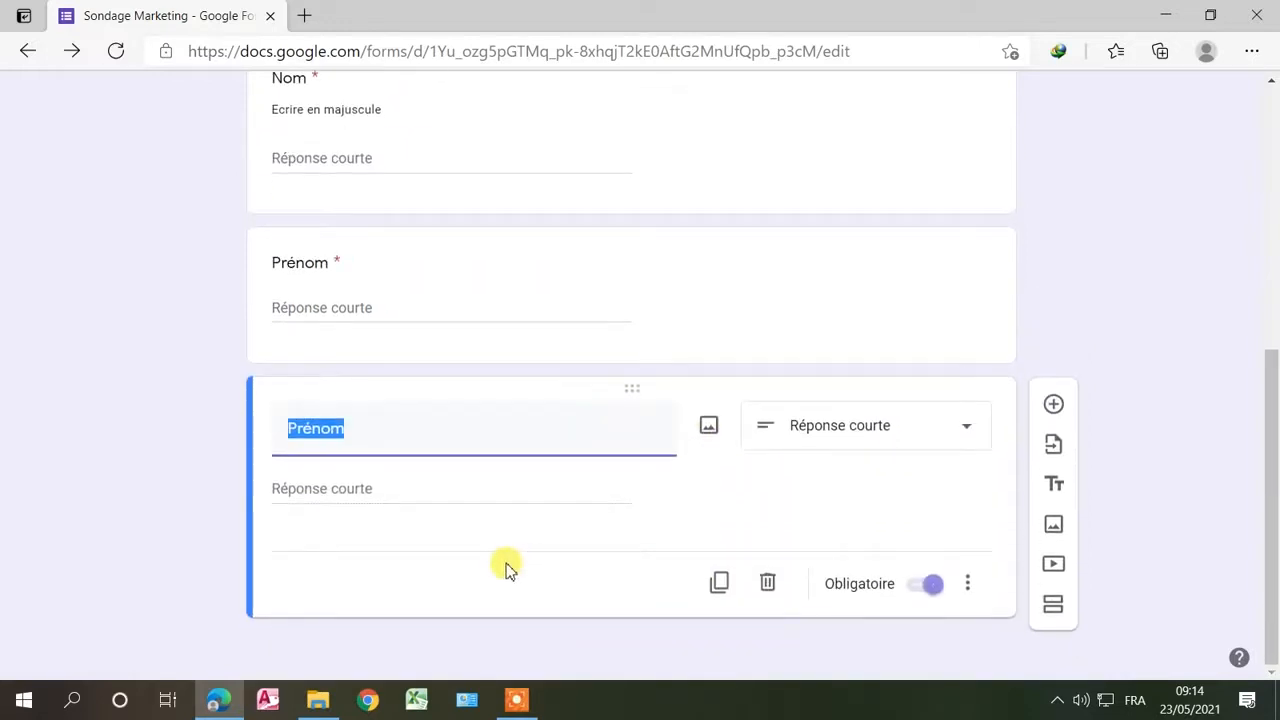
text(Adress)
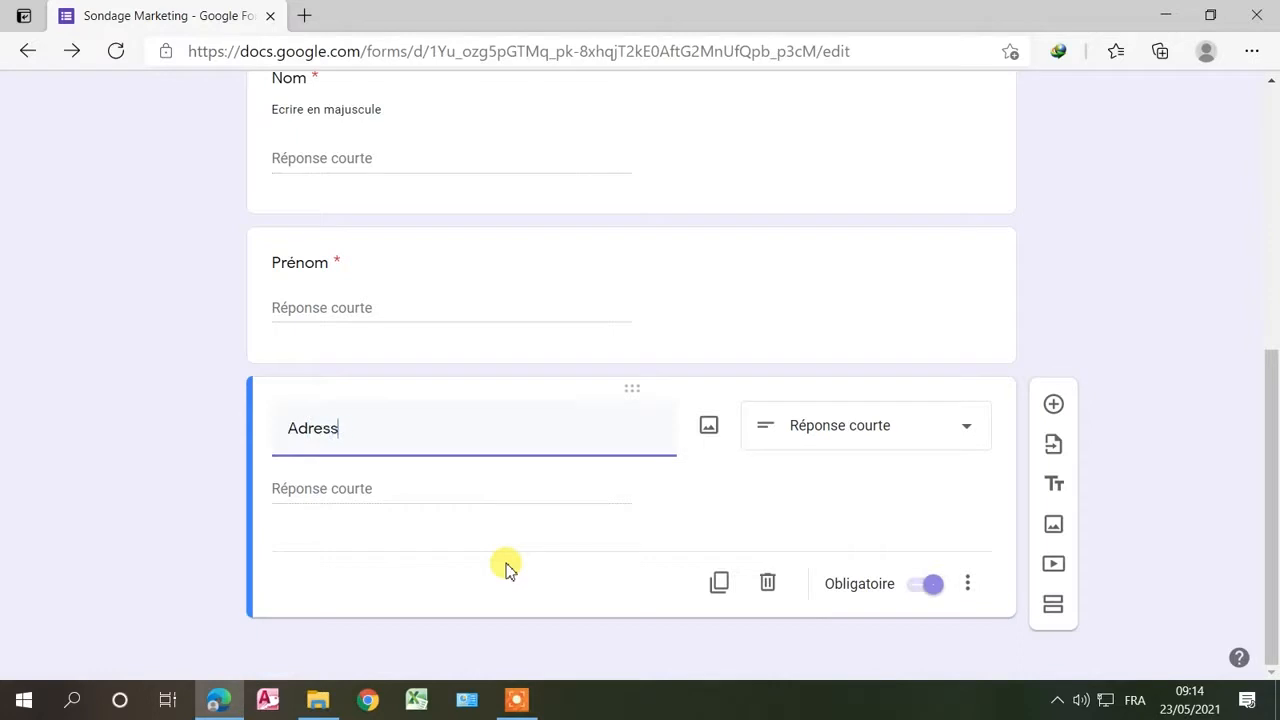
text(e)
Step: Set the answer type of the Adresse question to Paragraphe
click(894, 432)
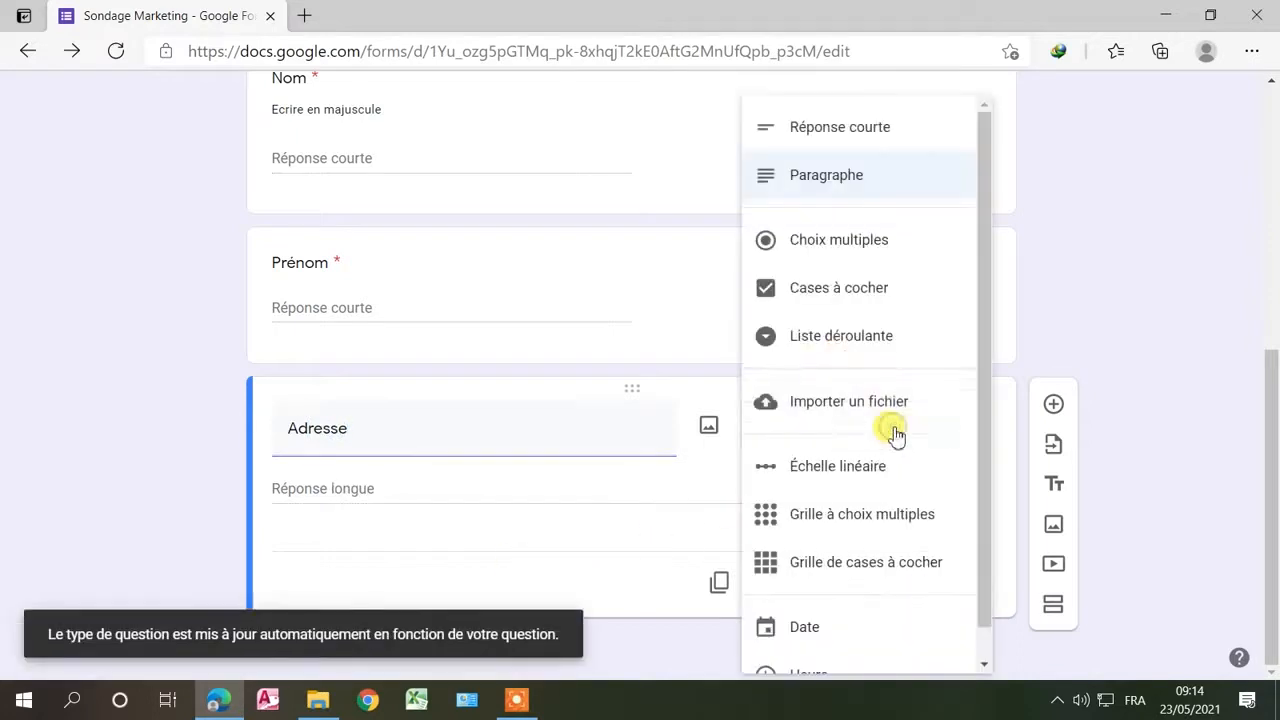
click(835, 180)
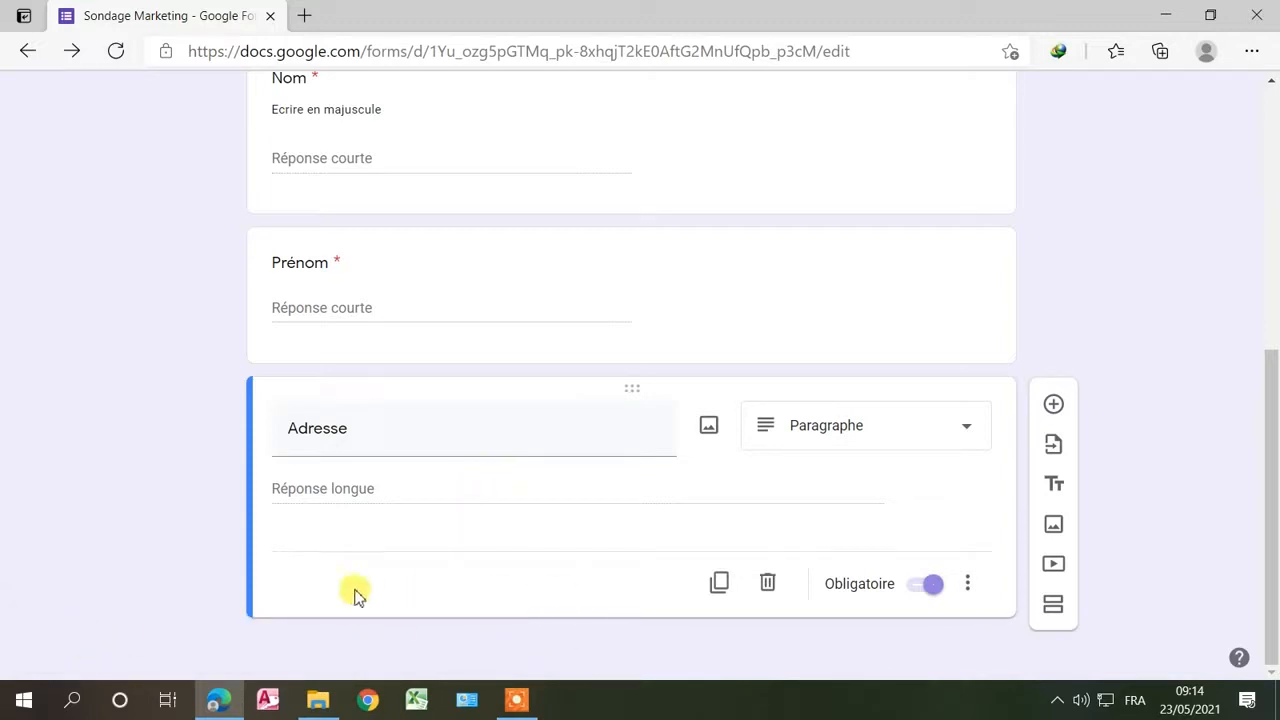
double_click(466, 434)
click(834, 434)
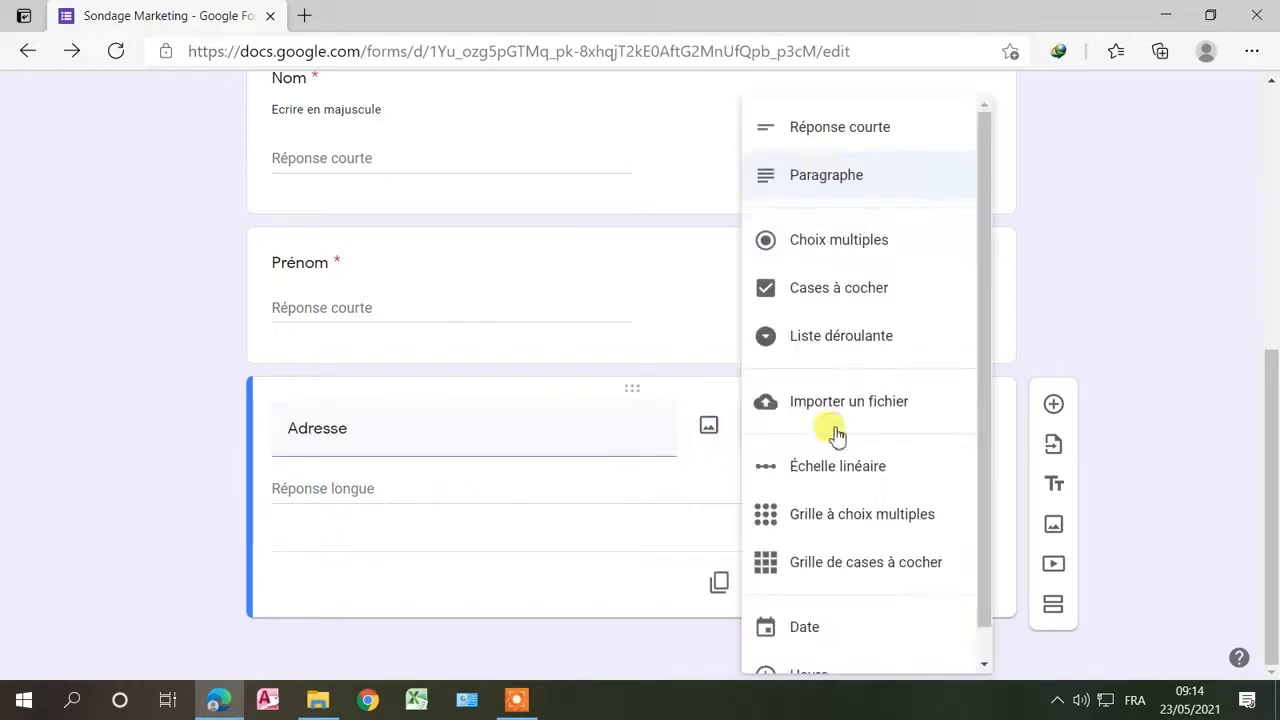
click(571, 509)
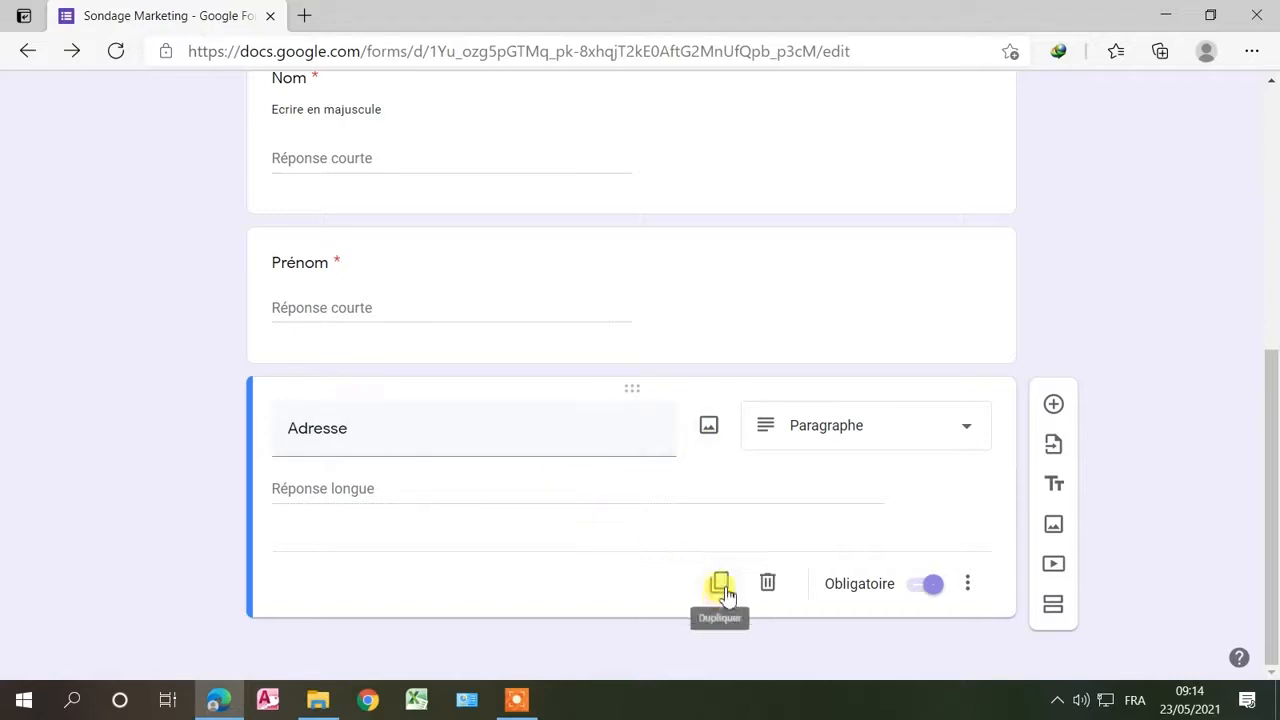
Step: Add a new question below Adresse and title it "Civilité"
click(1054, 405)
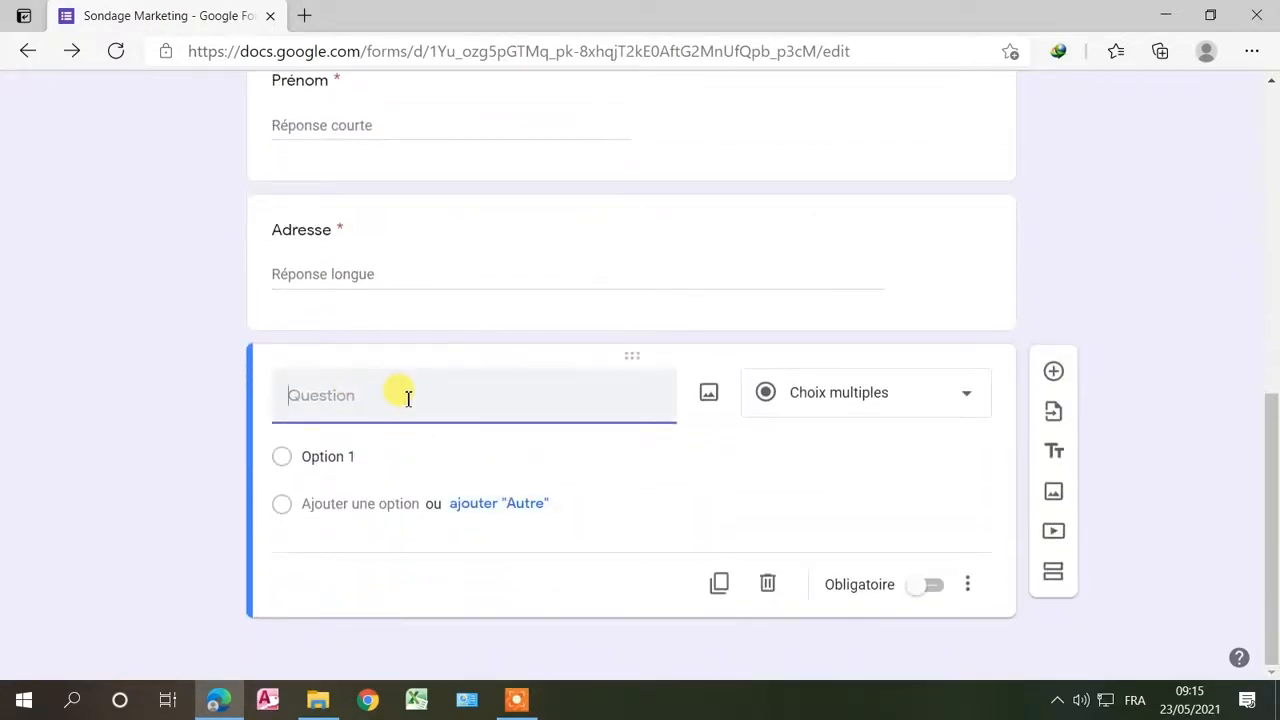
text(Civilité)
click(395, 461)
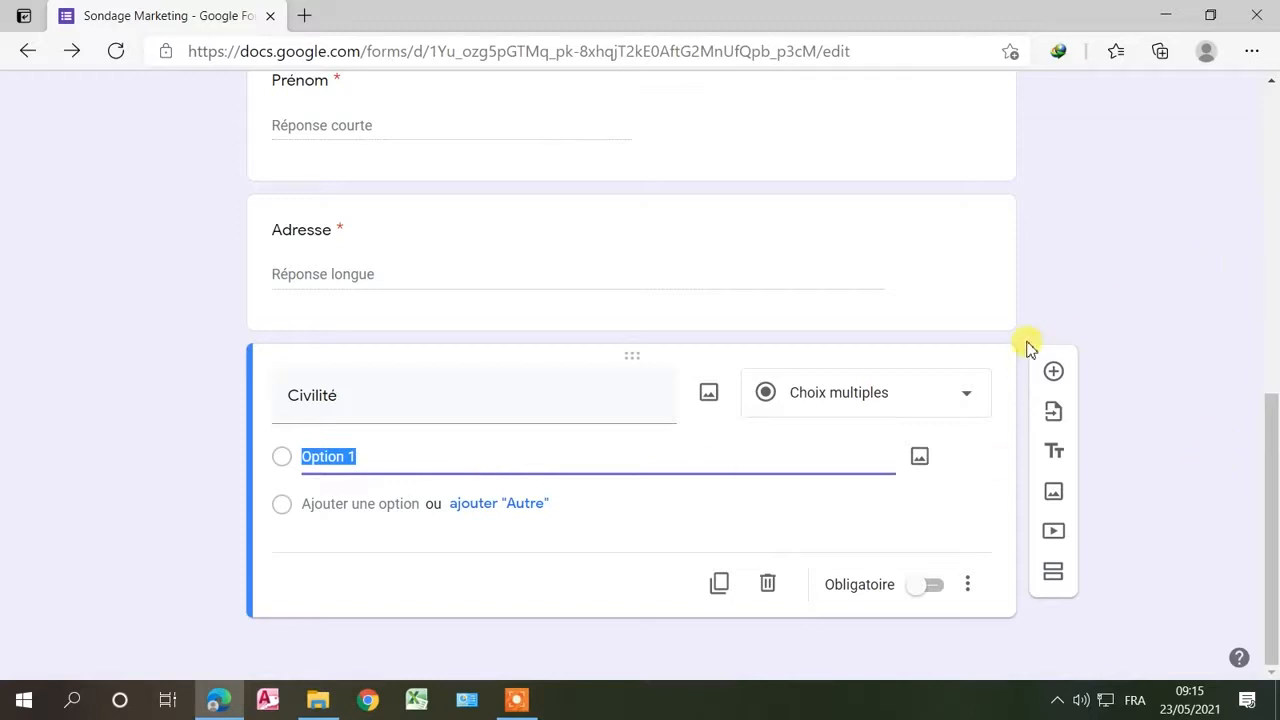
scroll(1046, 309, up, 5)
scroll(1046, 309, down, 3)
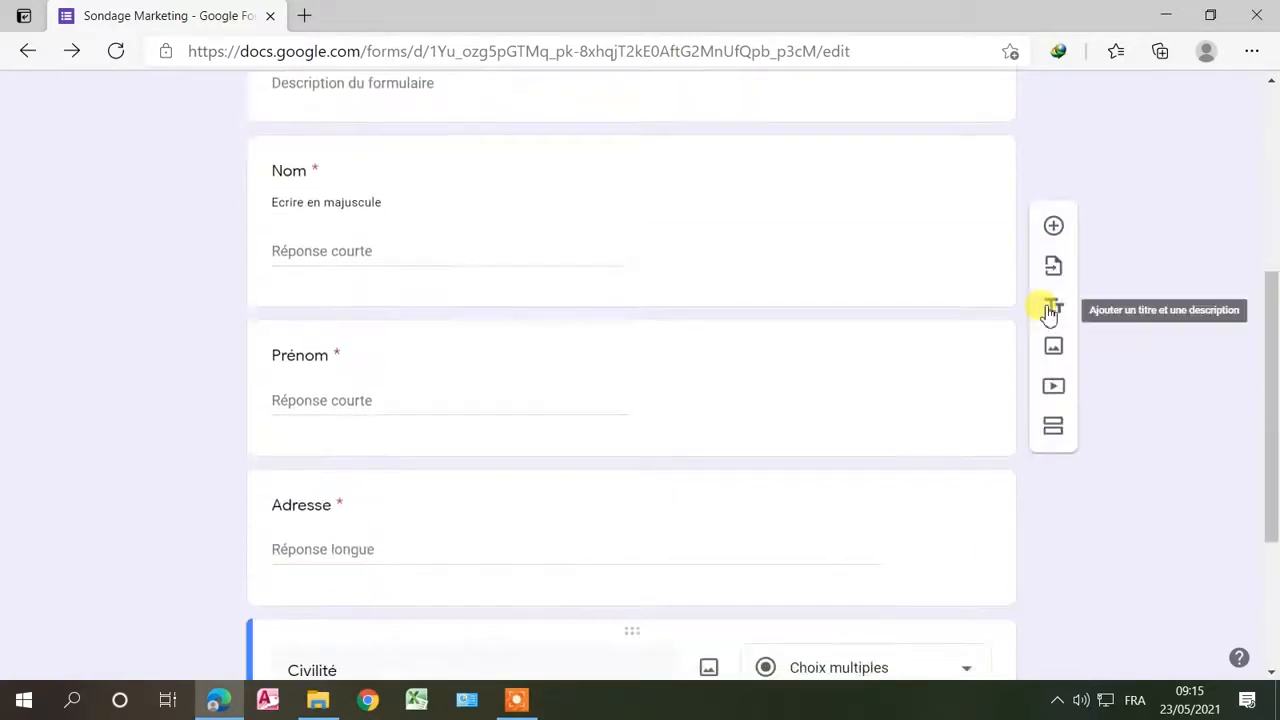
scroll(1046, 309, down, 3)
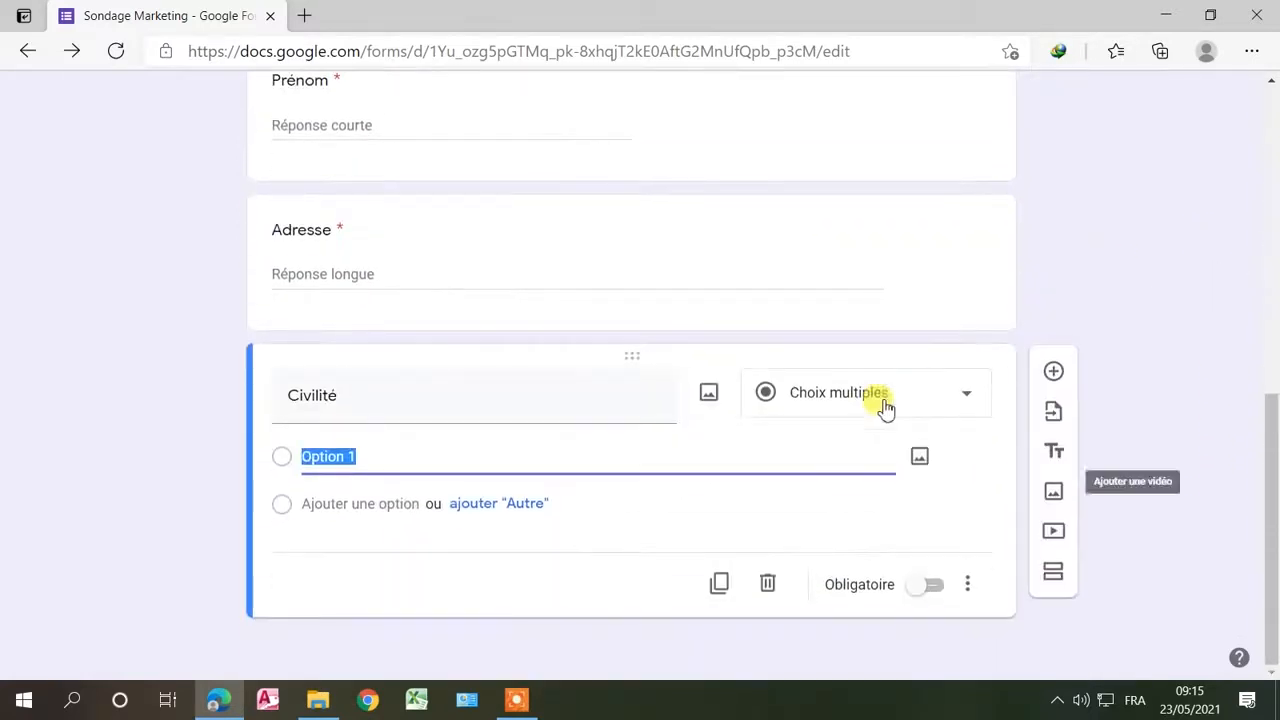
Step: Keep Choix multiples as the type of the Civilité question and retitle it "Etat civile"
click(933, 390)
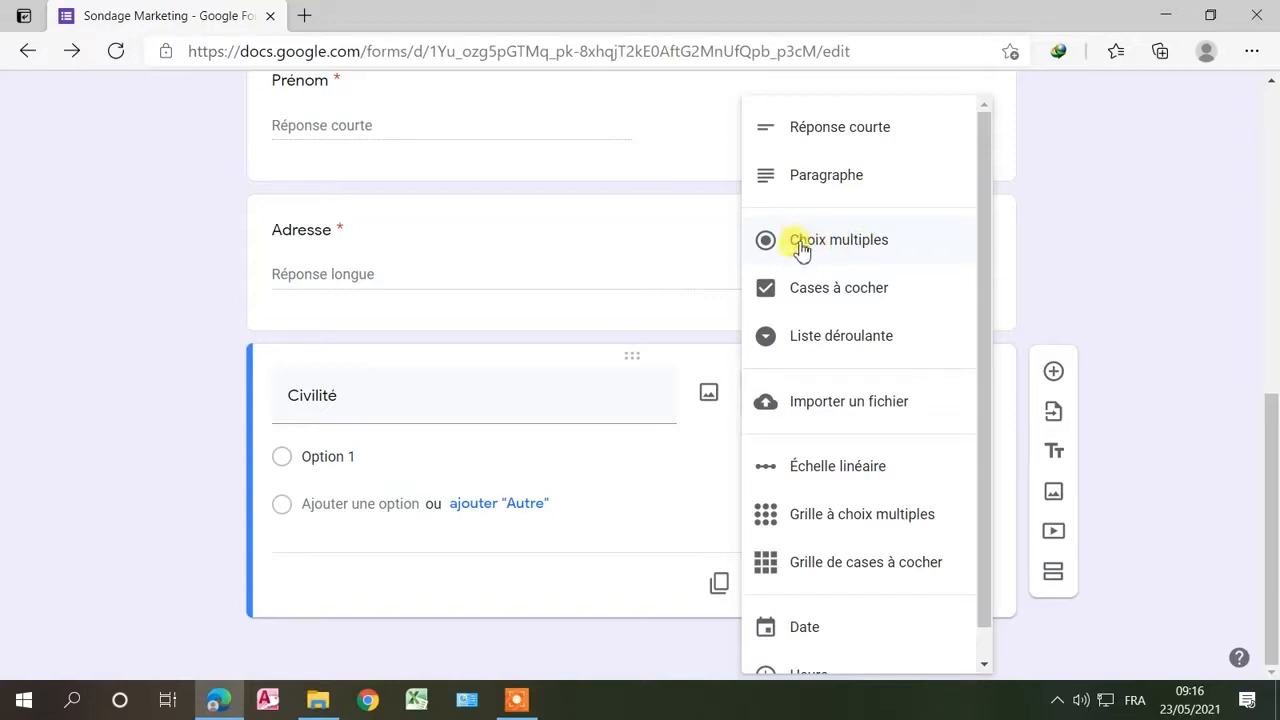
click(485, 460)
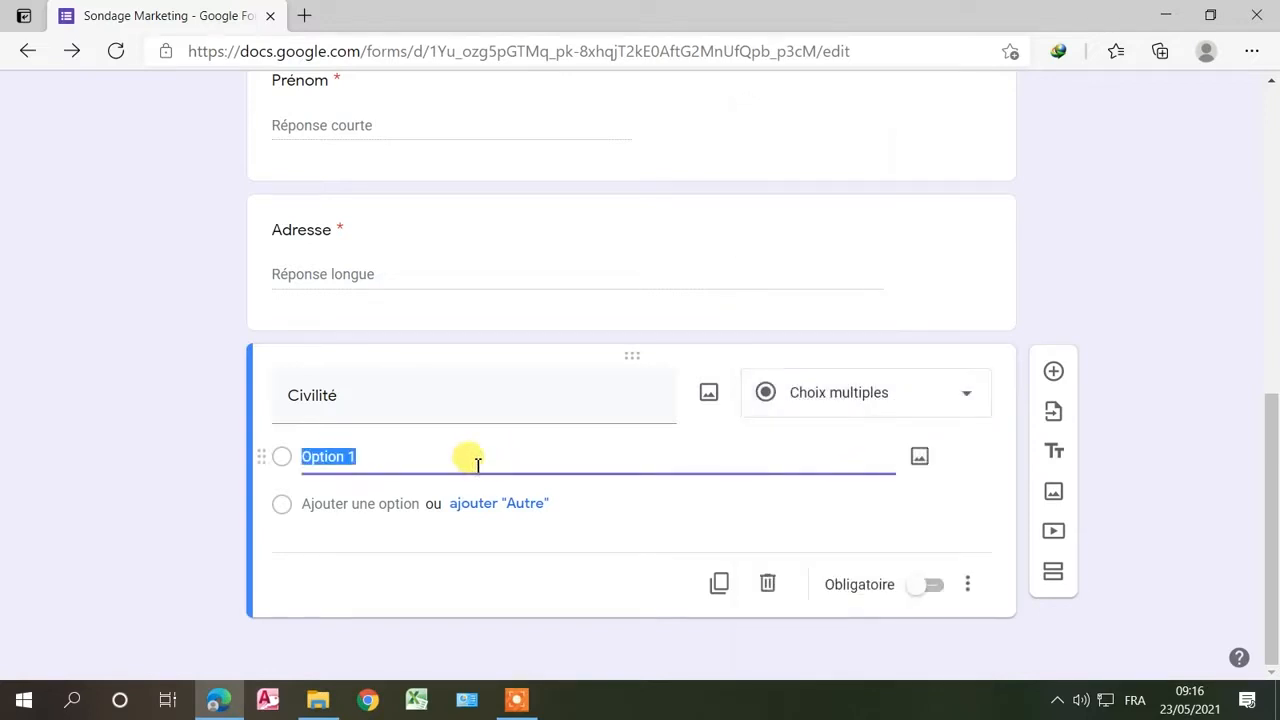
click(455, 396)
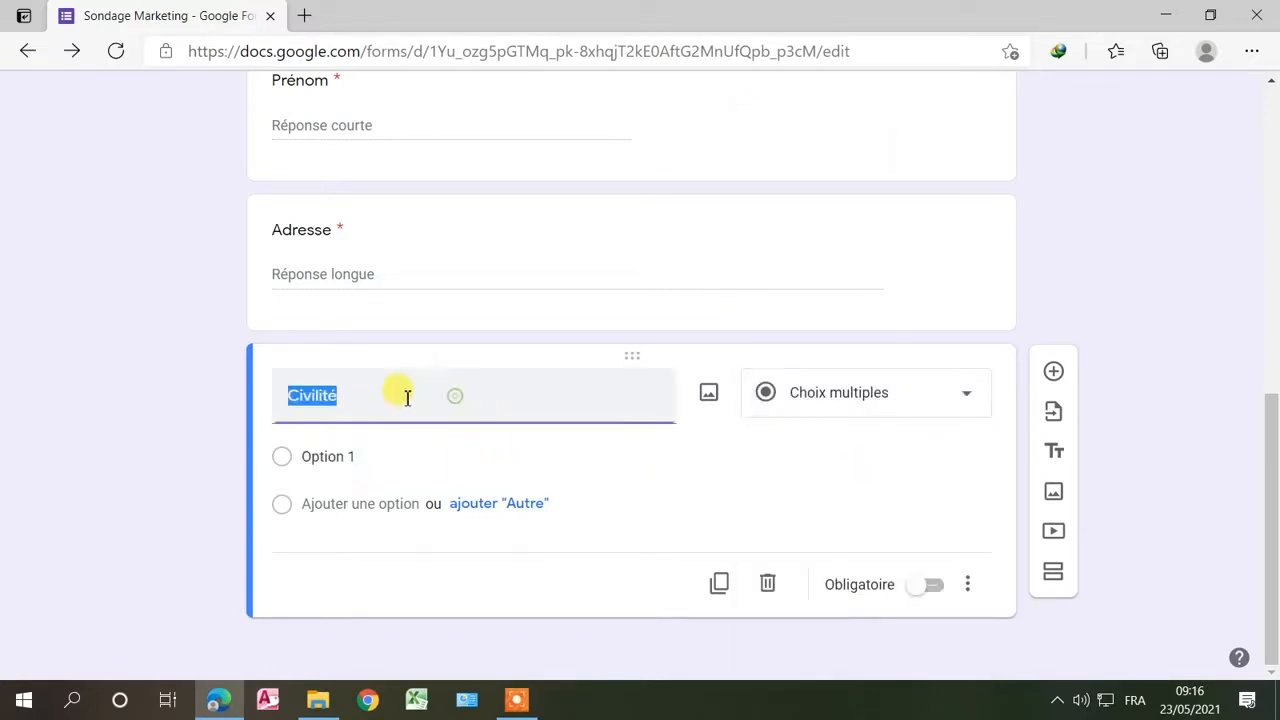
text(Etat c)
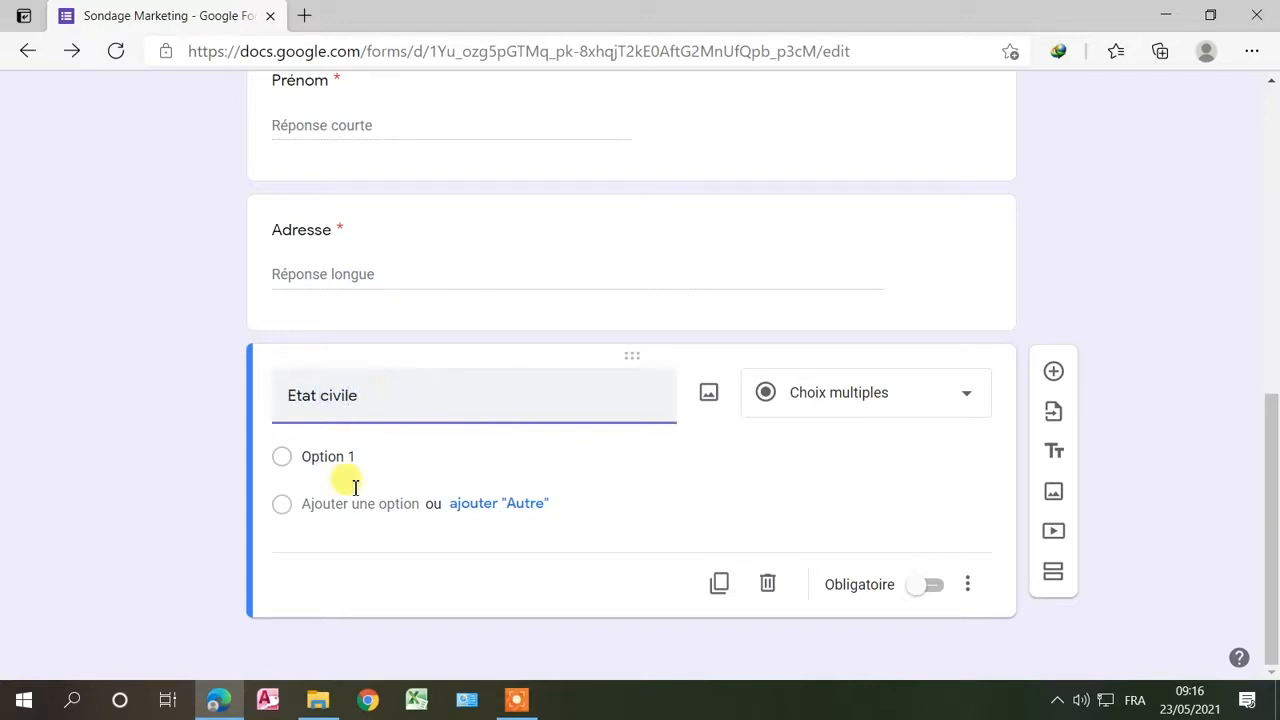
Step: Name the first option of the Etat civile question "Célibataire" and add a second option "Marié"
click(345, 455)
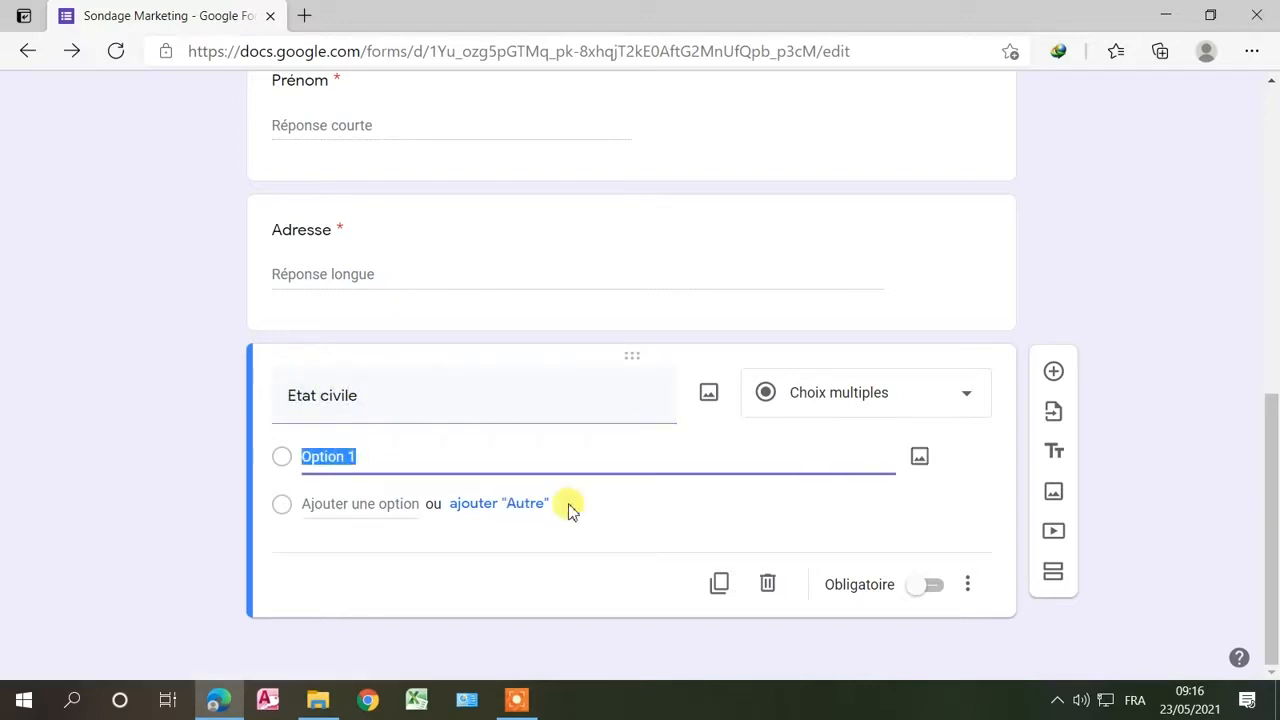
text(Célibataire)
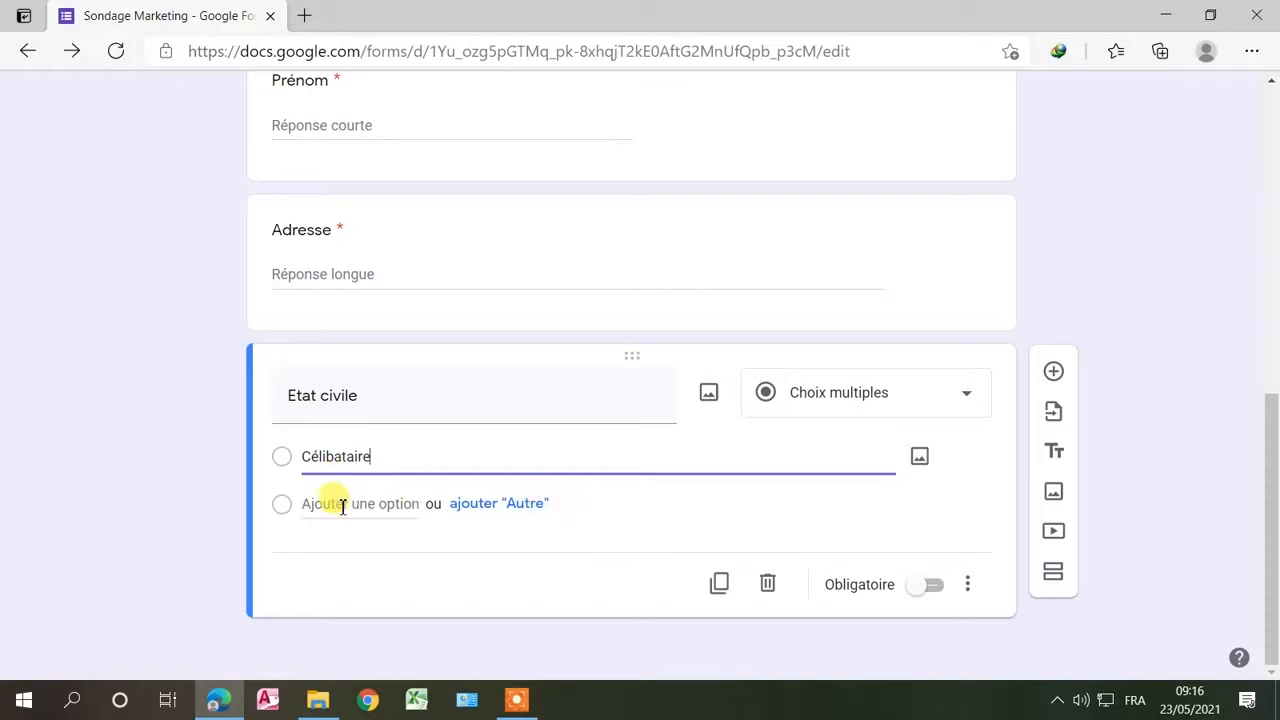
click(342, 505)
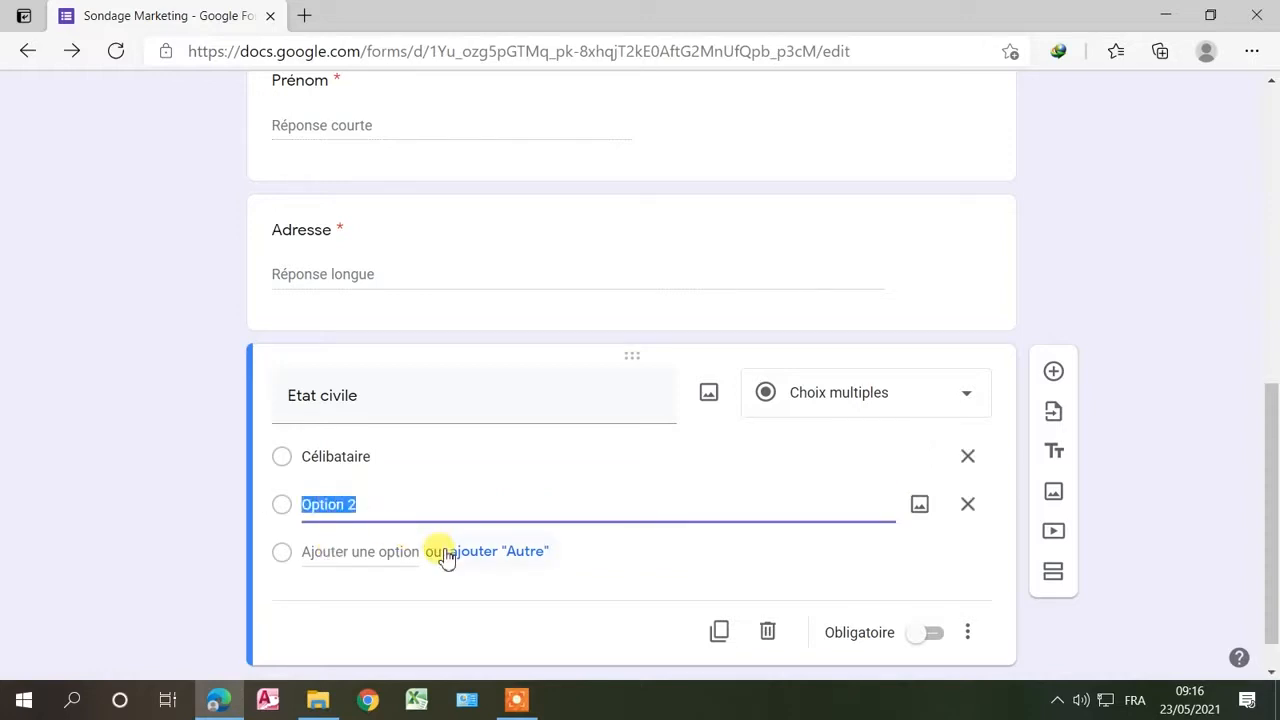
text(Marié)
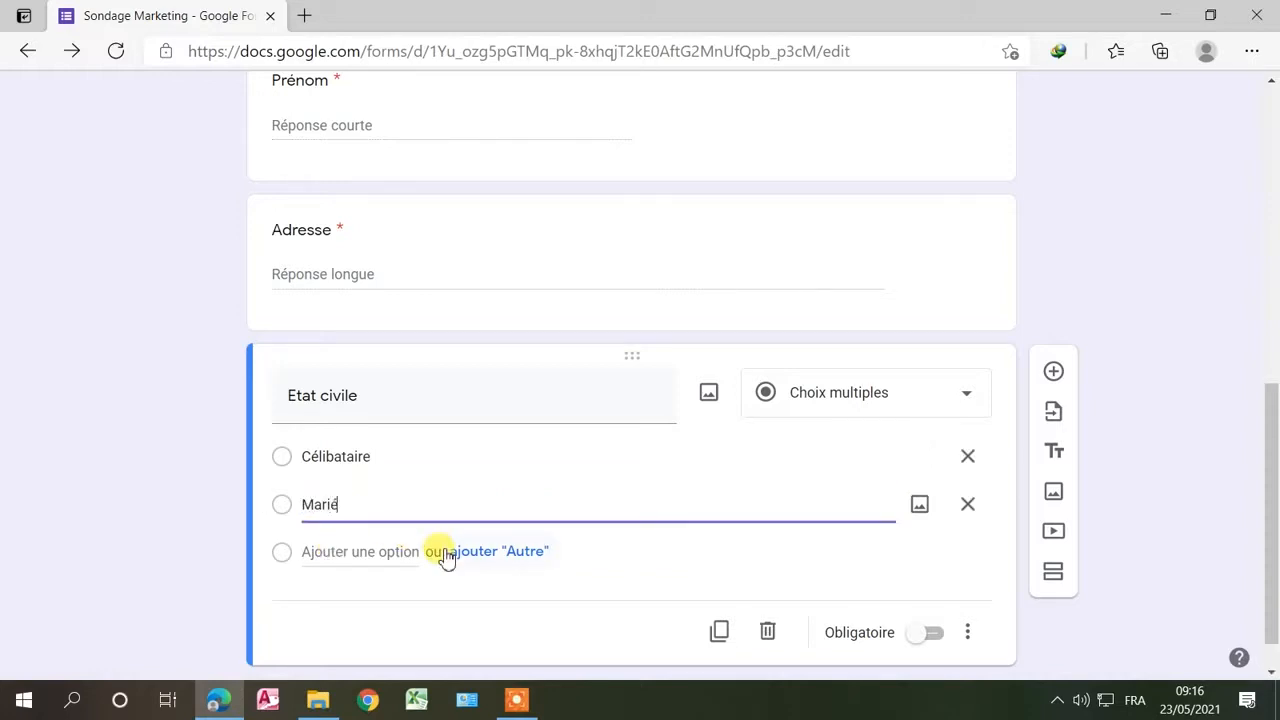
Step: Add a third option "Divorcé" to the Etat civile question and make the question required
click(345, 552)
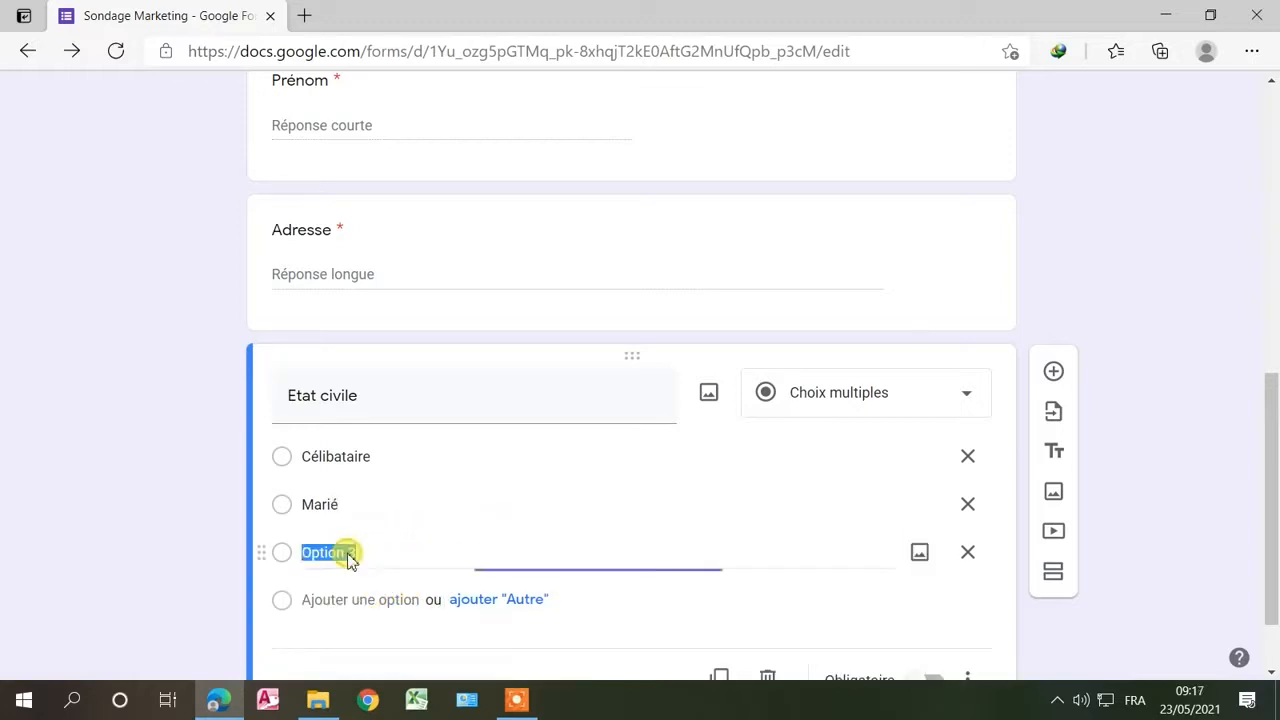
text(Divorcé)
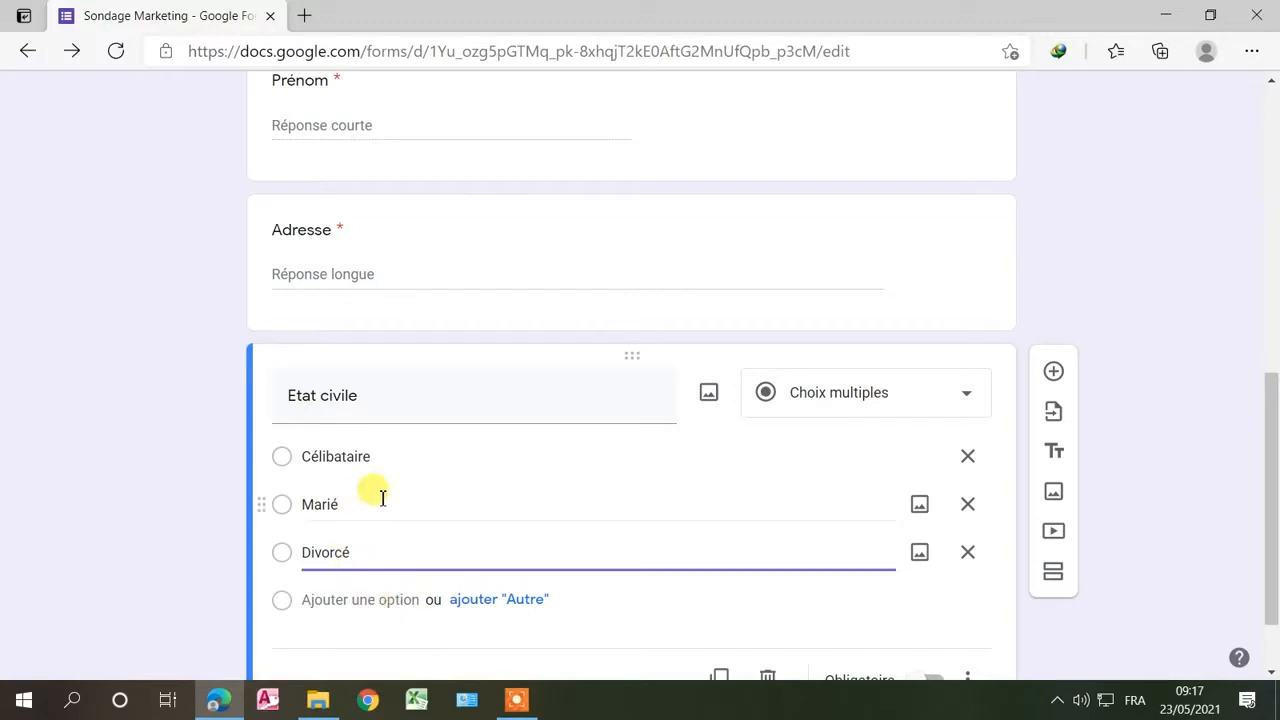
scroll(382, 497, down, 1)
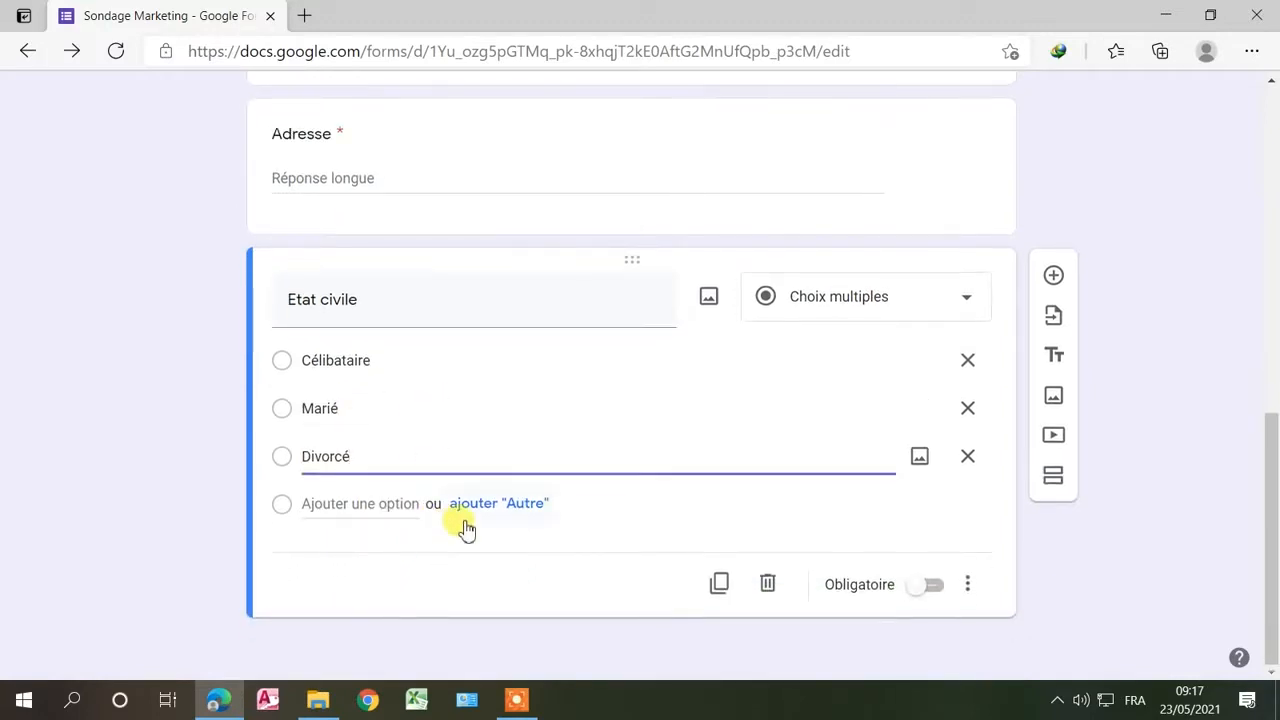
click(932, 586)
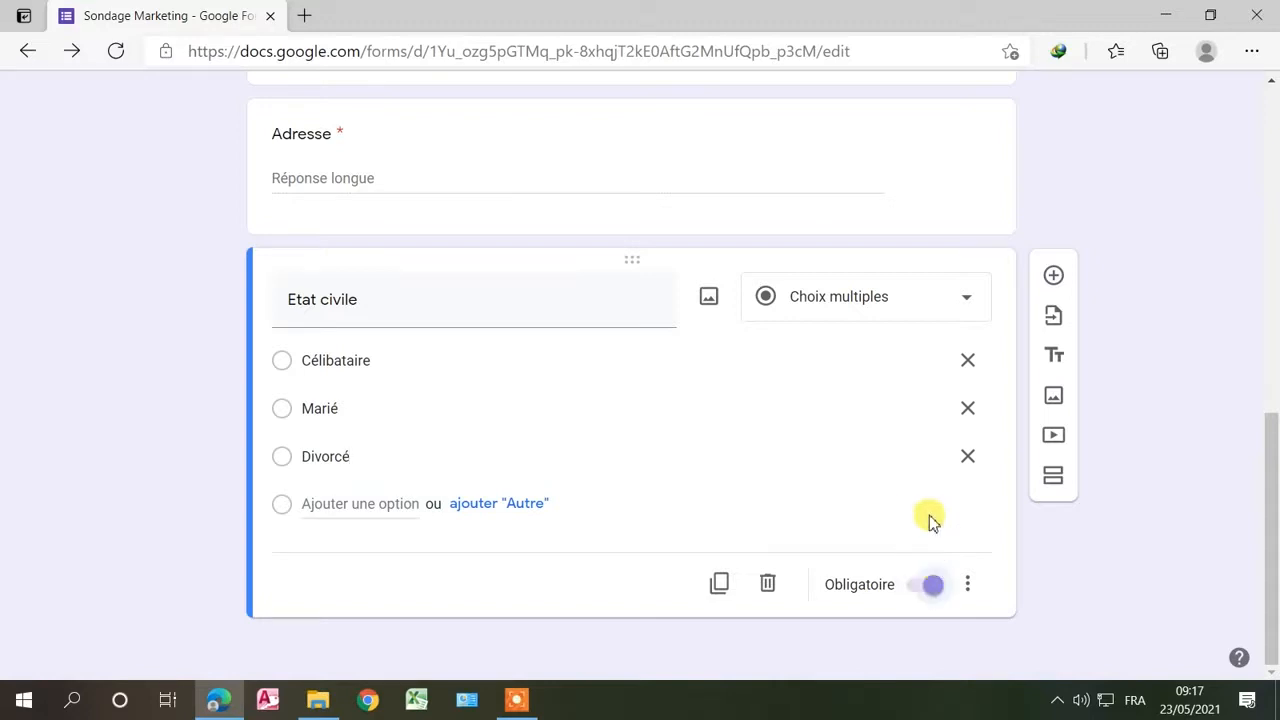
scroll(928, 520, up, 2)
scroll(928, 520, down, 2)
scroll(928, 520, up, 10)
scroll(928, 520, down, 7)
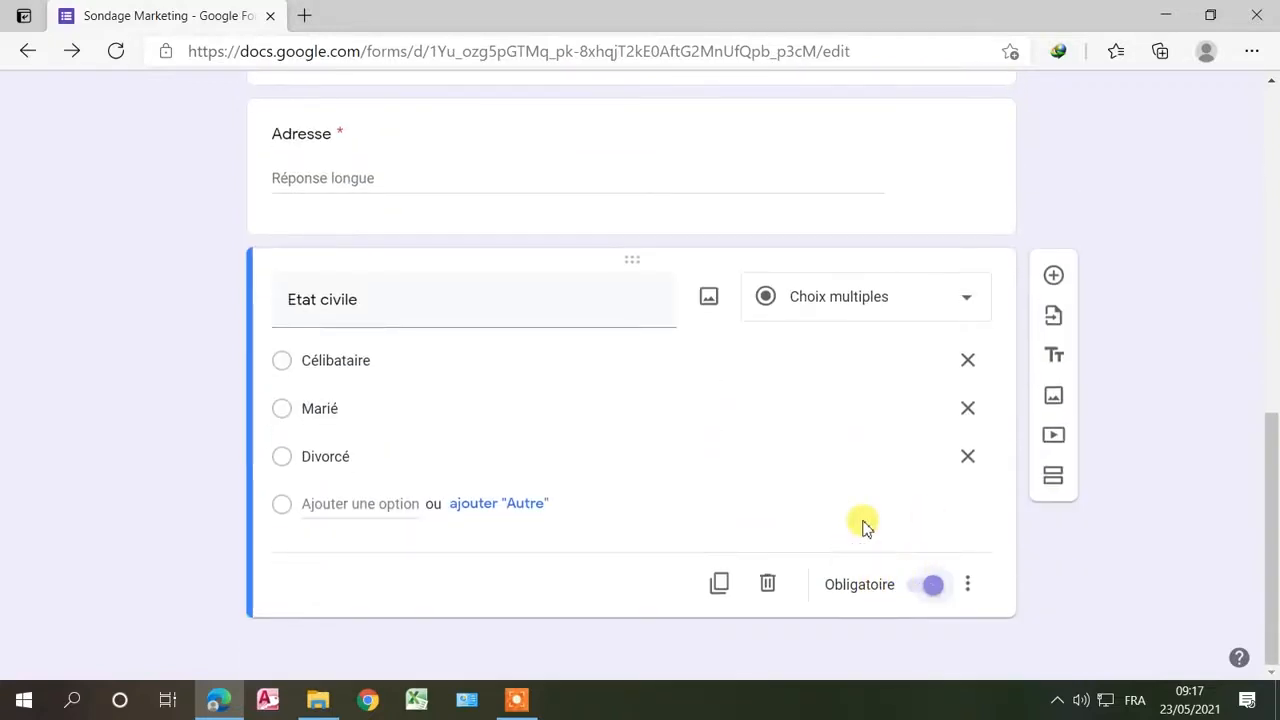
Step: Open the preview of the Candidature form and examine its questions as a respondent sees them
scroll(908, 323, up, 8)
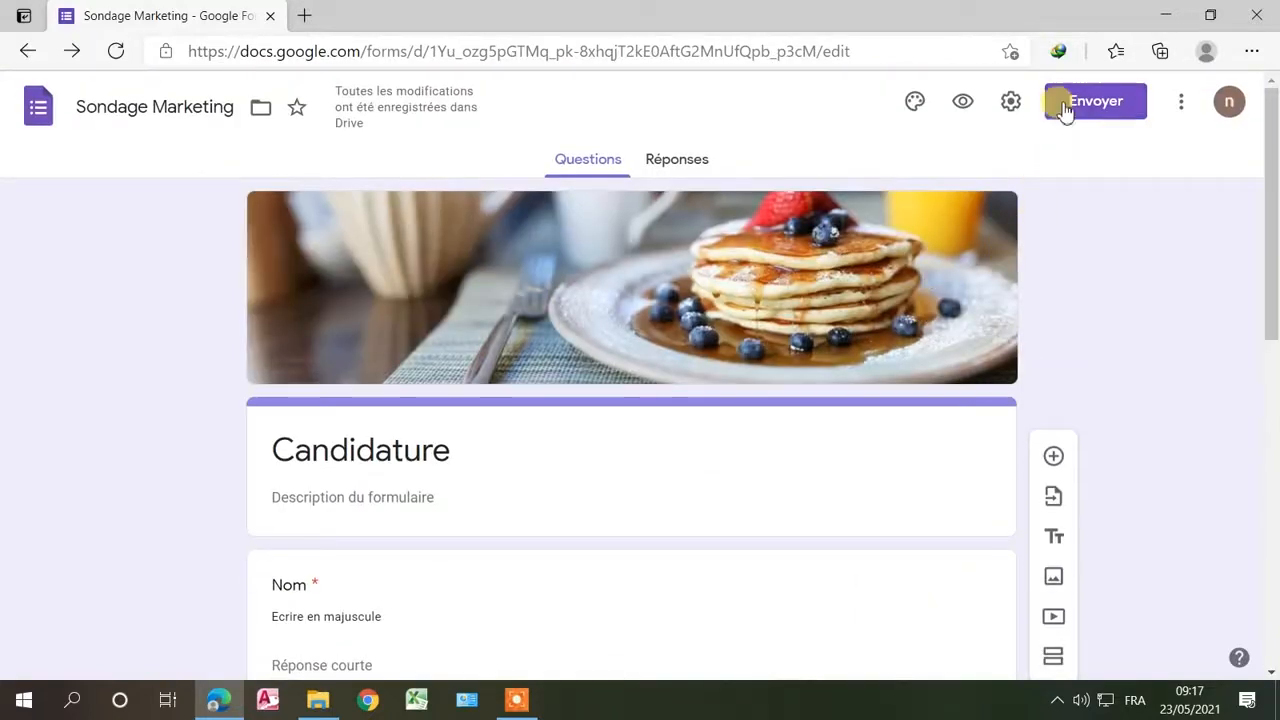
click(963, 103)
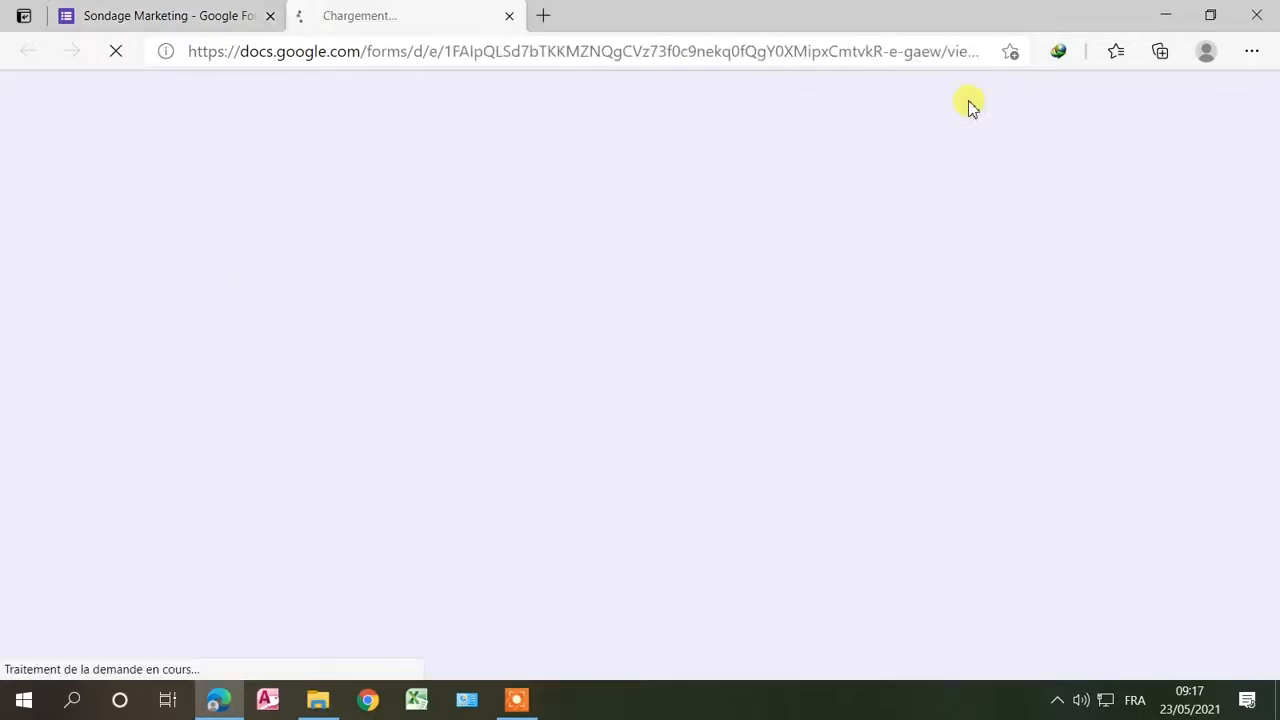
scroll(840, 323, down, 3)
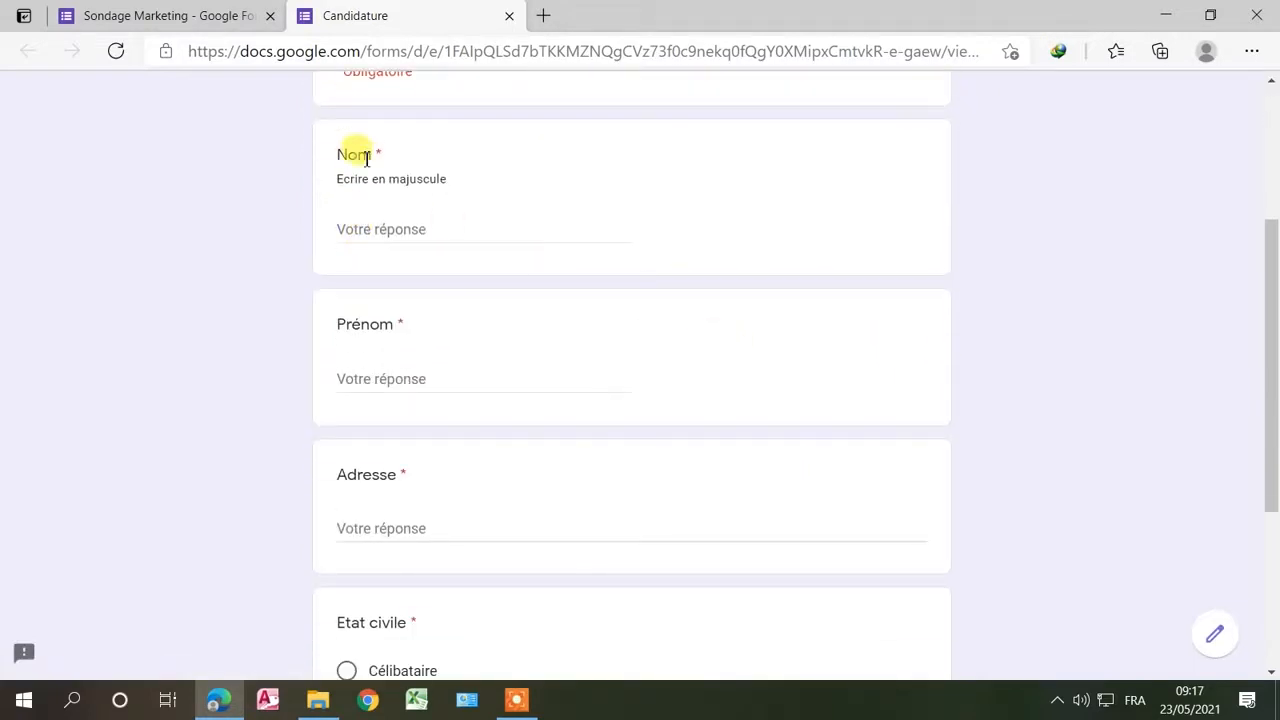
Step: Enter a last name in the Nom answer of the preview and try to leave the required Prénom answer empty
click(367, 230)
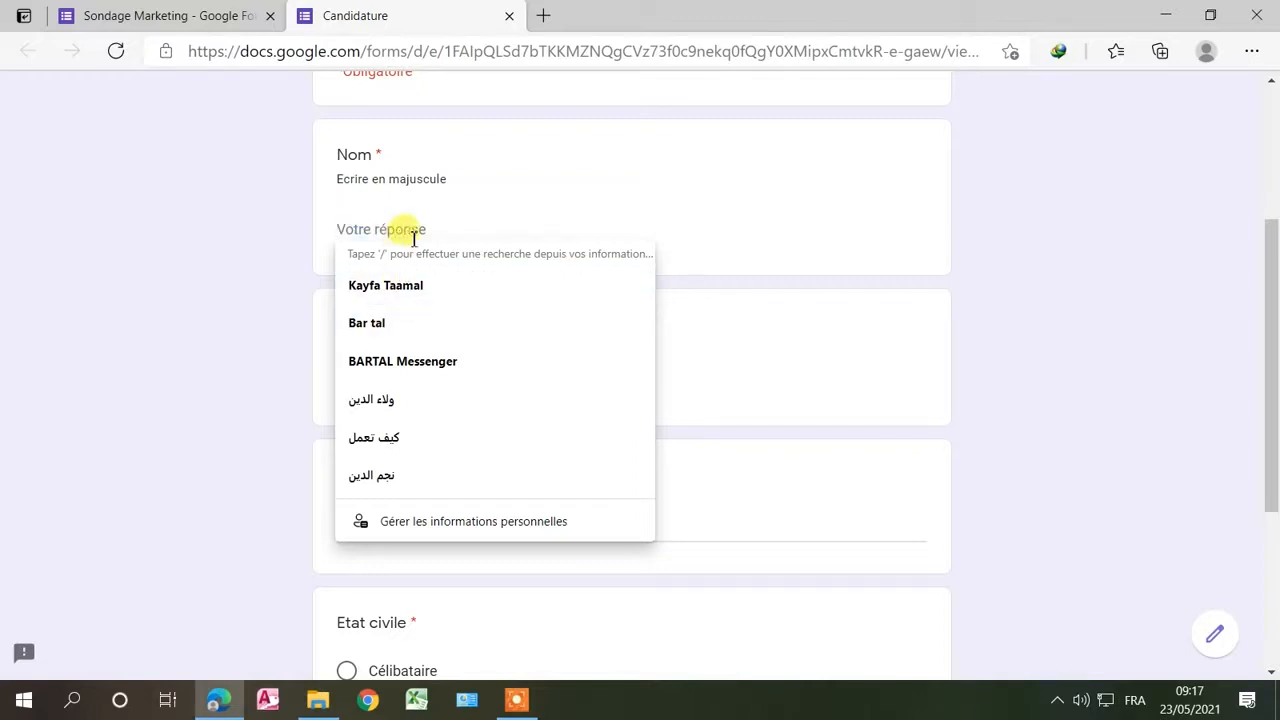
text(K)
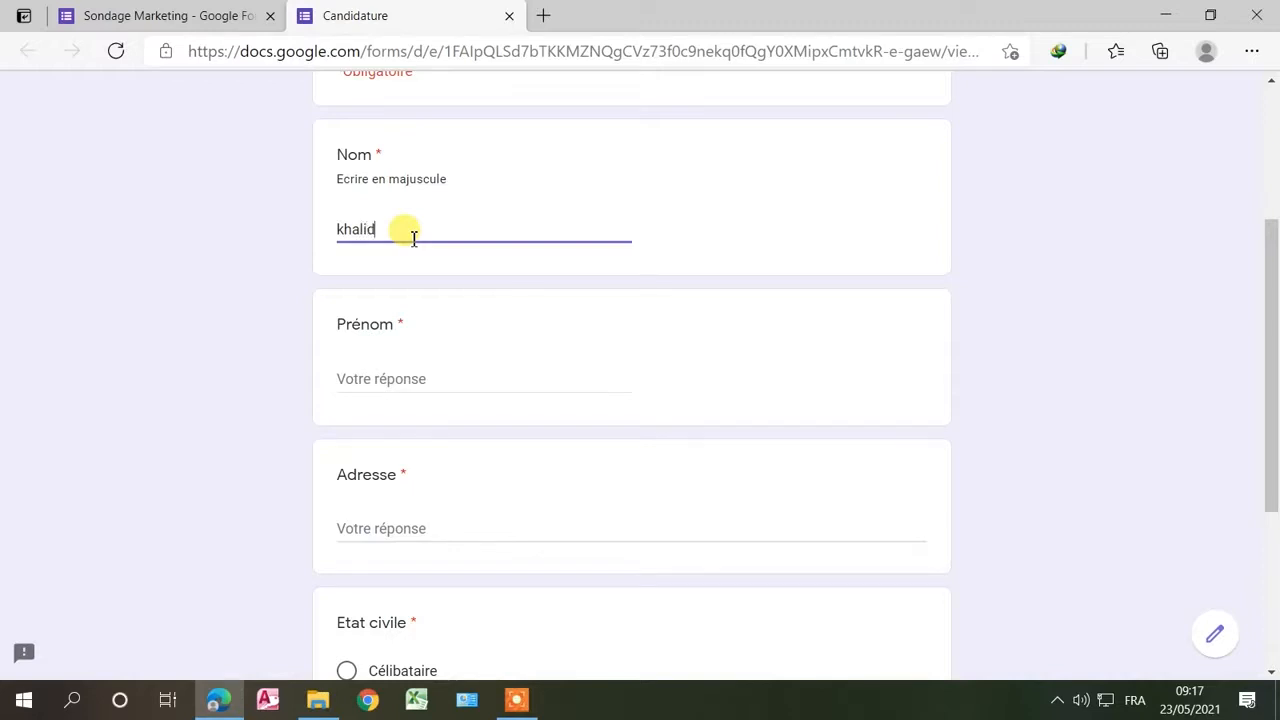
click(376, 382)
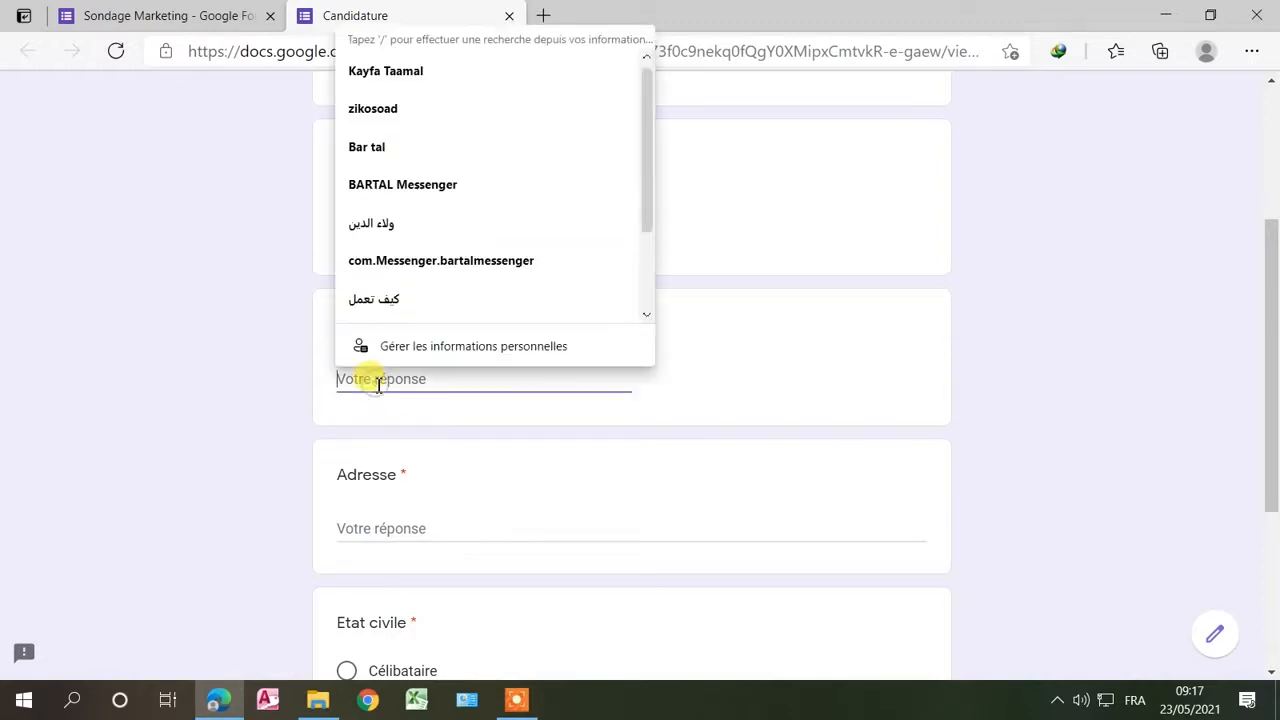
click(361, 528)
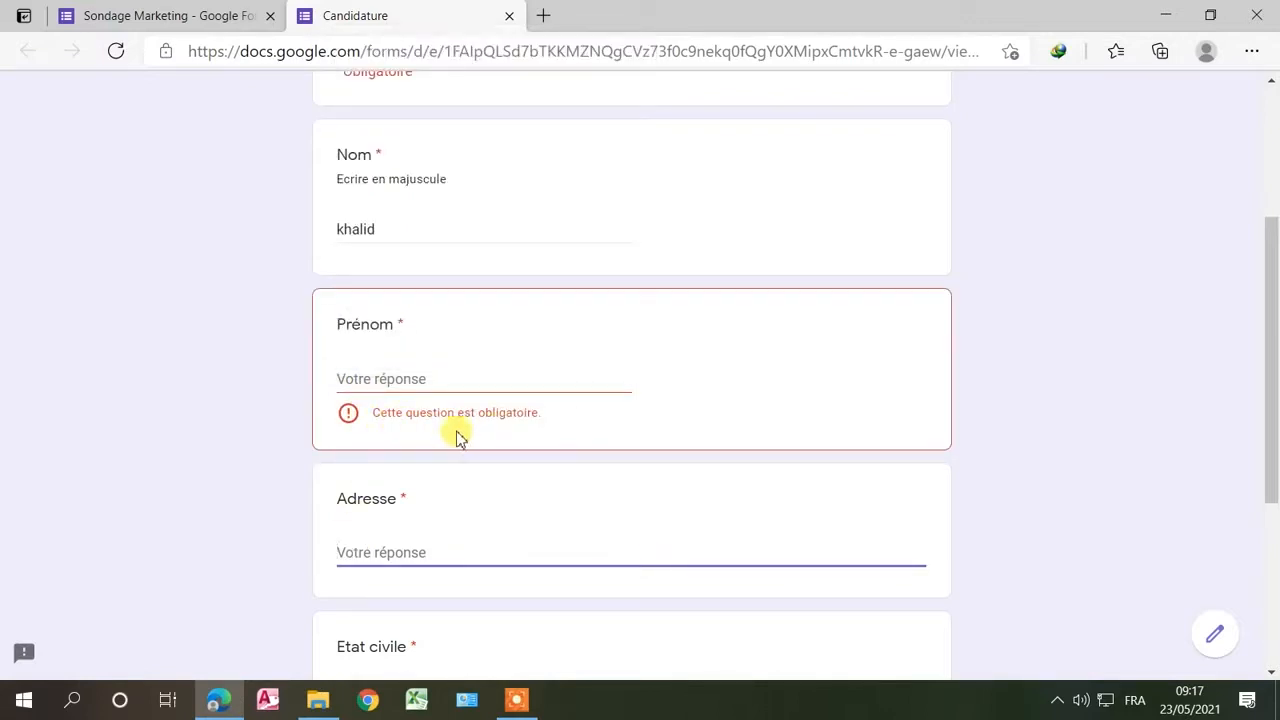
Step: Fill in the first name under Prénom and a sample address under Adresse in the preview
click(382, 374)
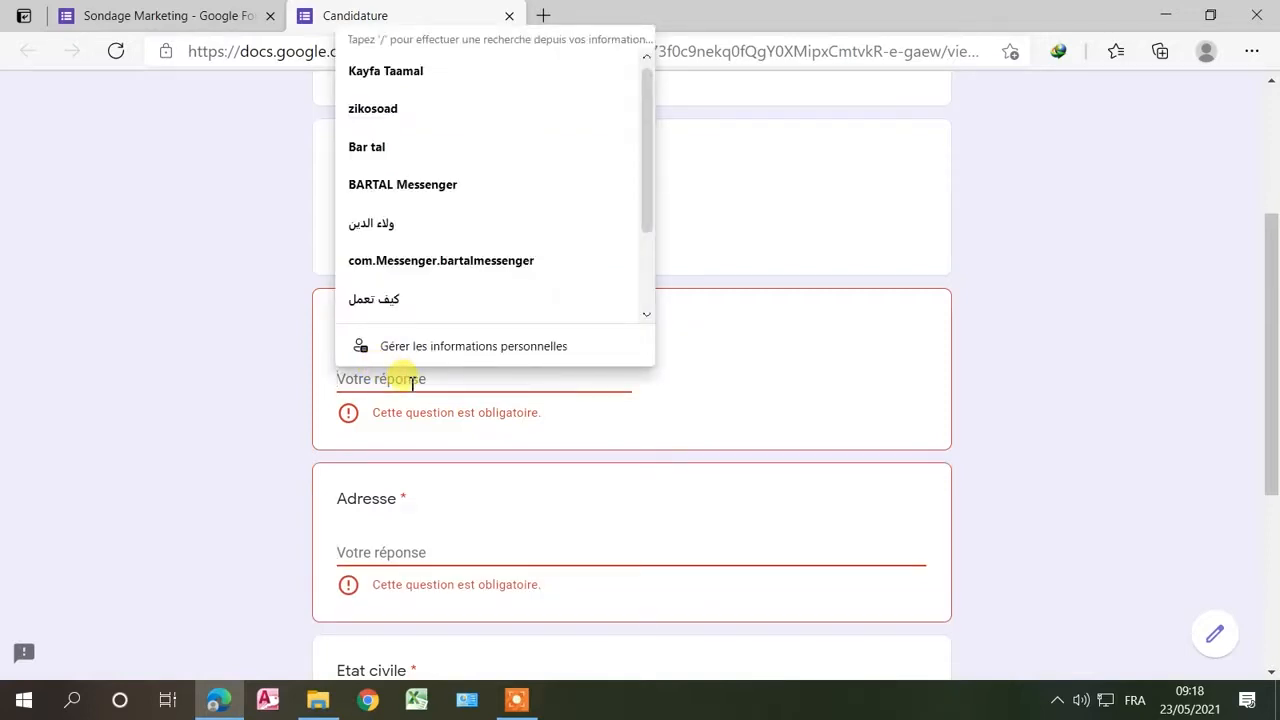
text(hass)
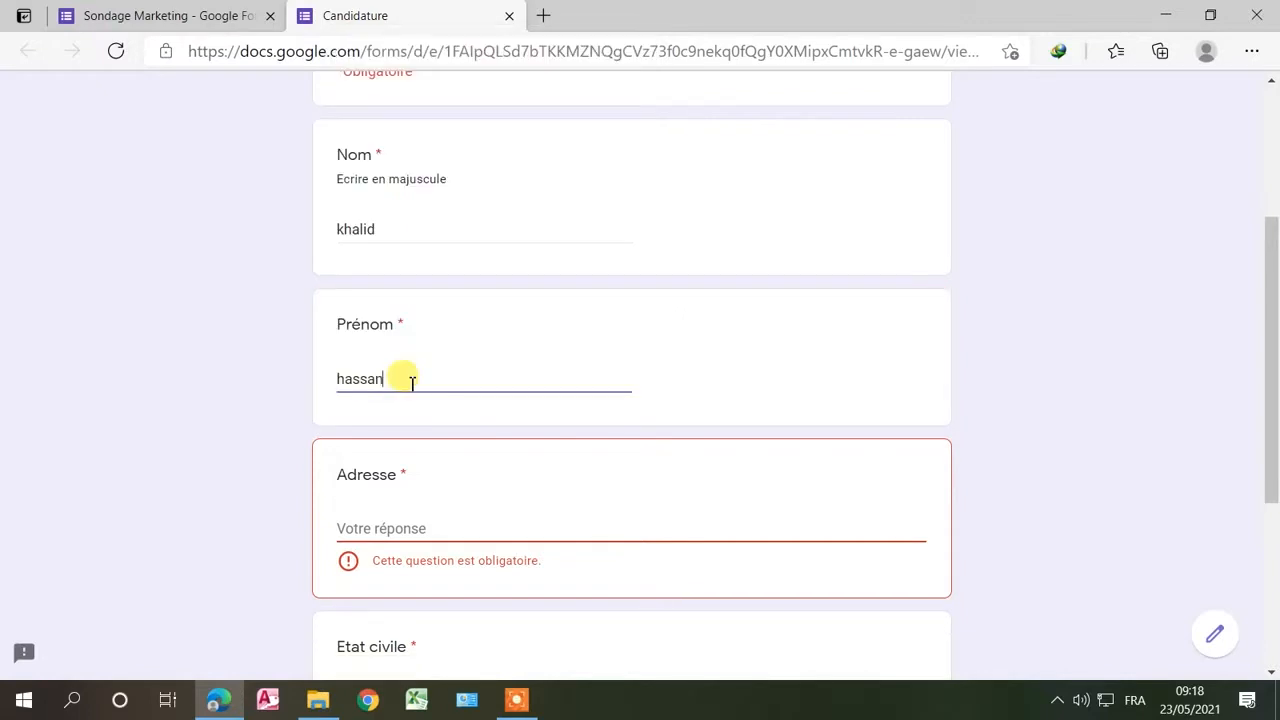
text(an)
click(360, 533)
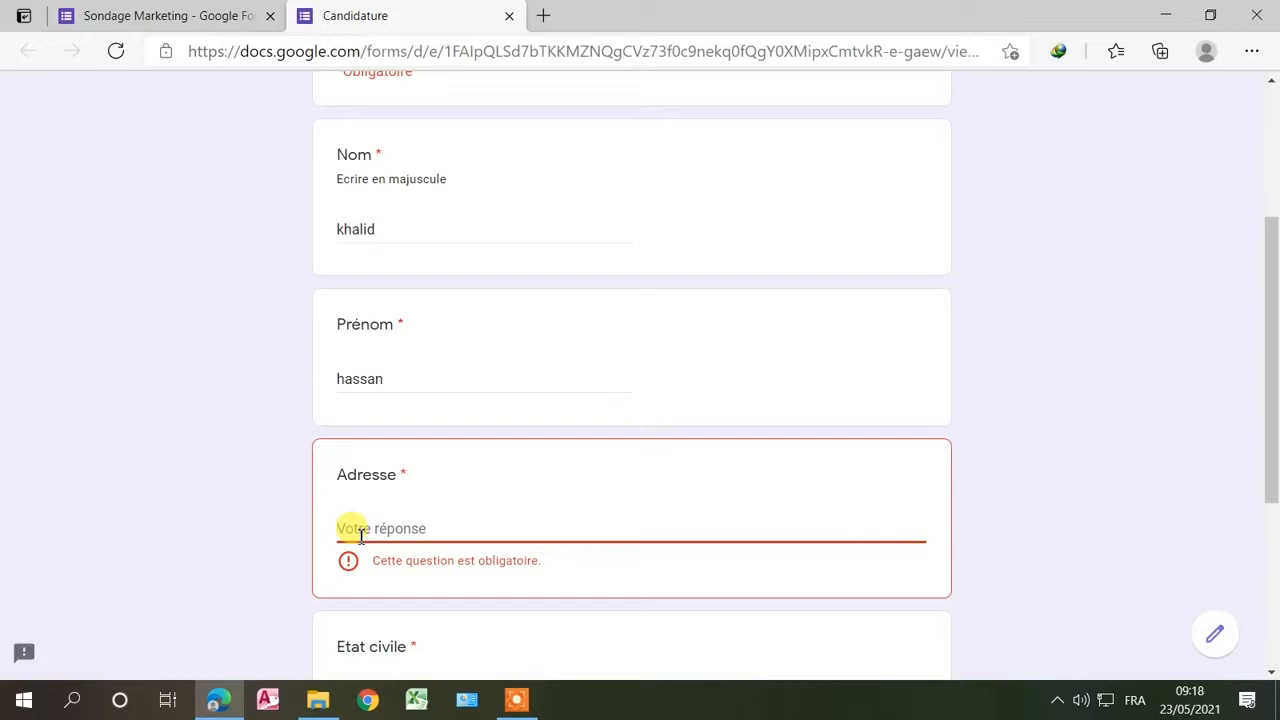
text(avenue test)
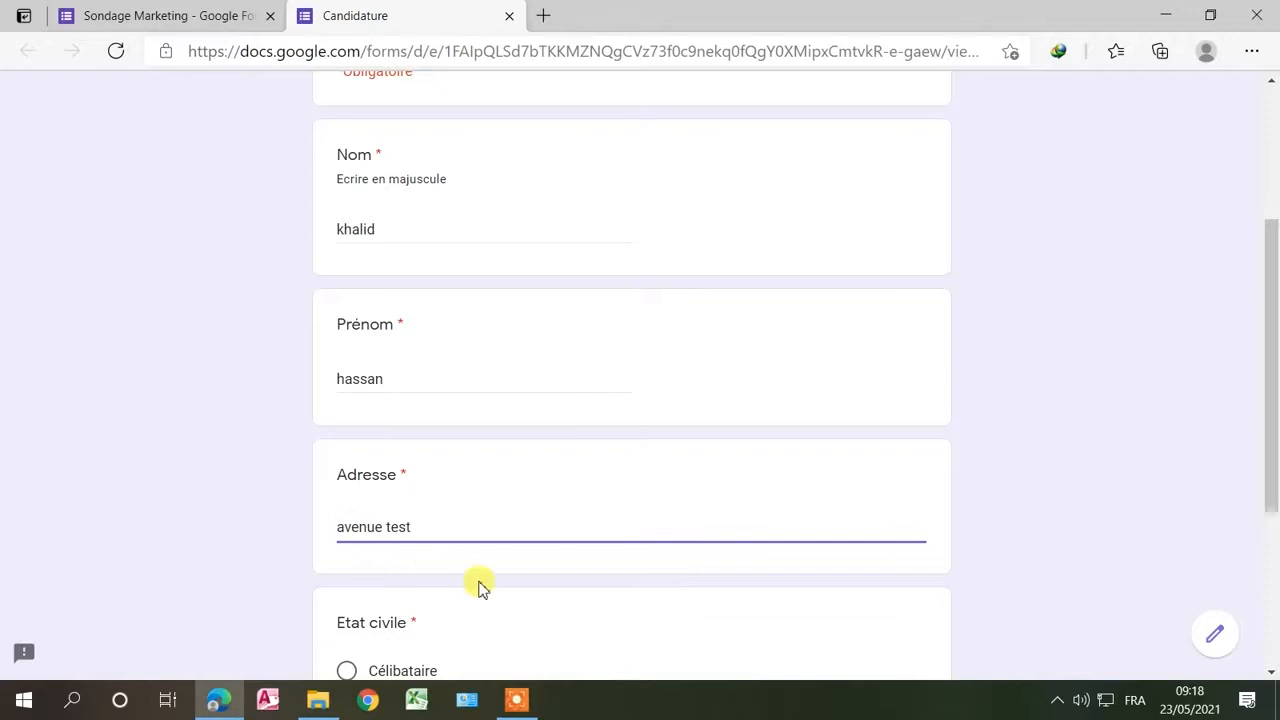
Step: Answer the Etat civile question in the preview with Célibataire, and change the choice to Marié
scroll(485, 575, down, 3)
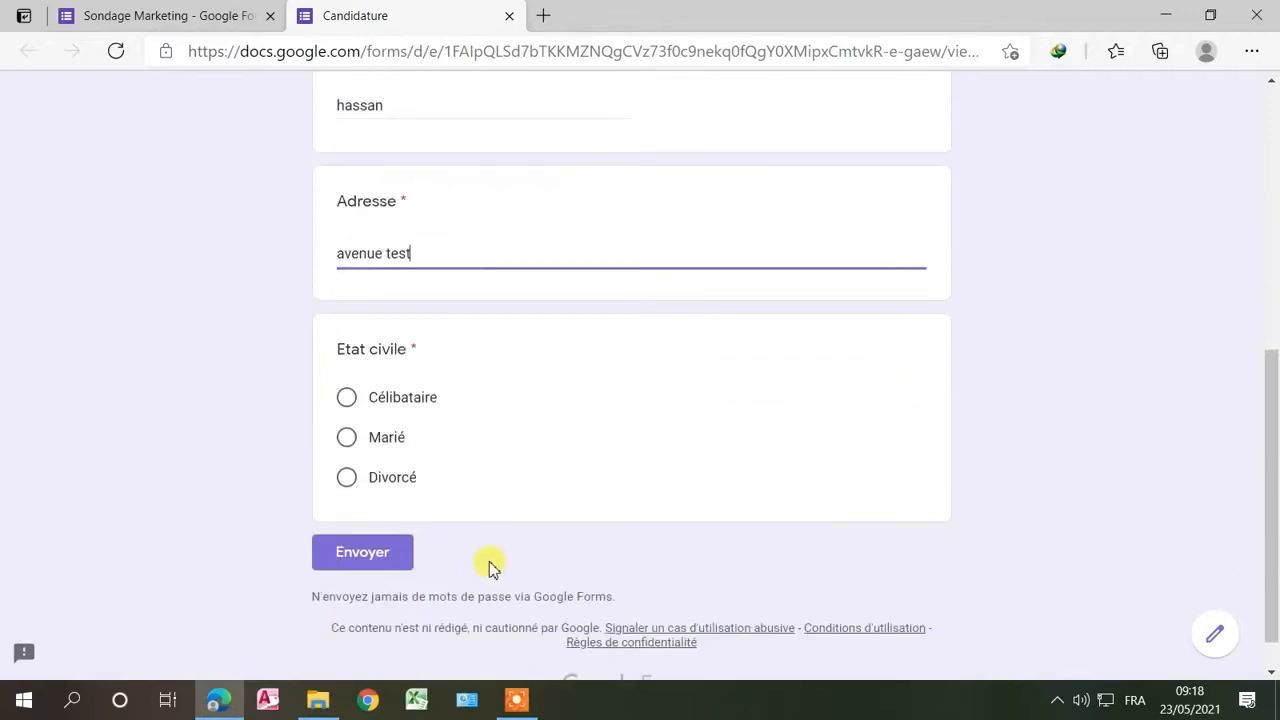
click(366, 399)
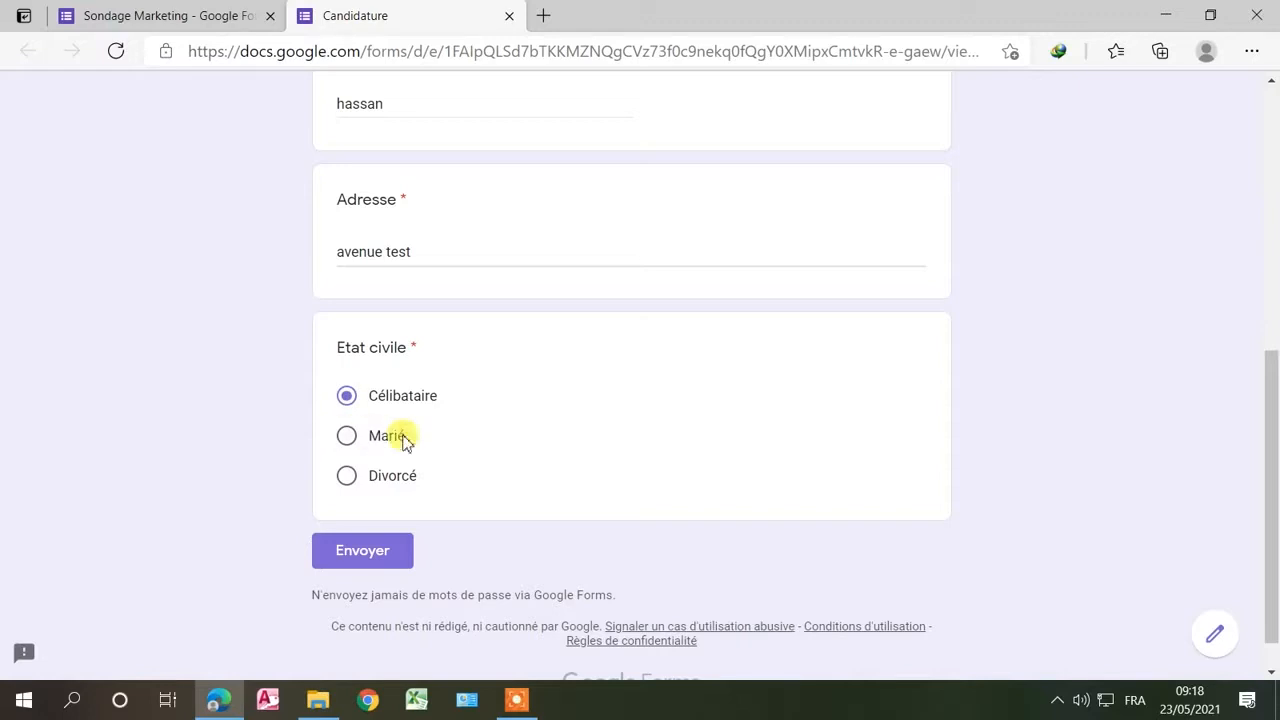
click(352, 441)
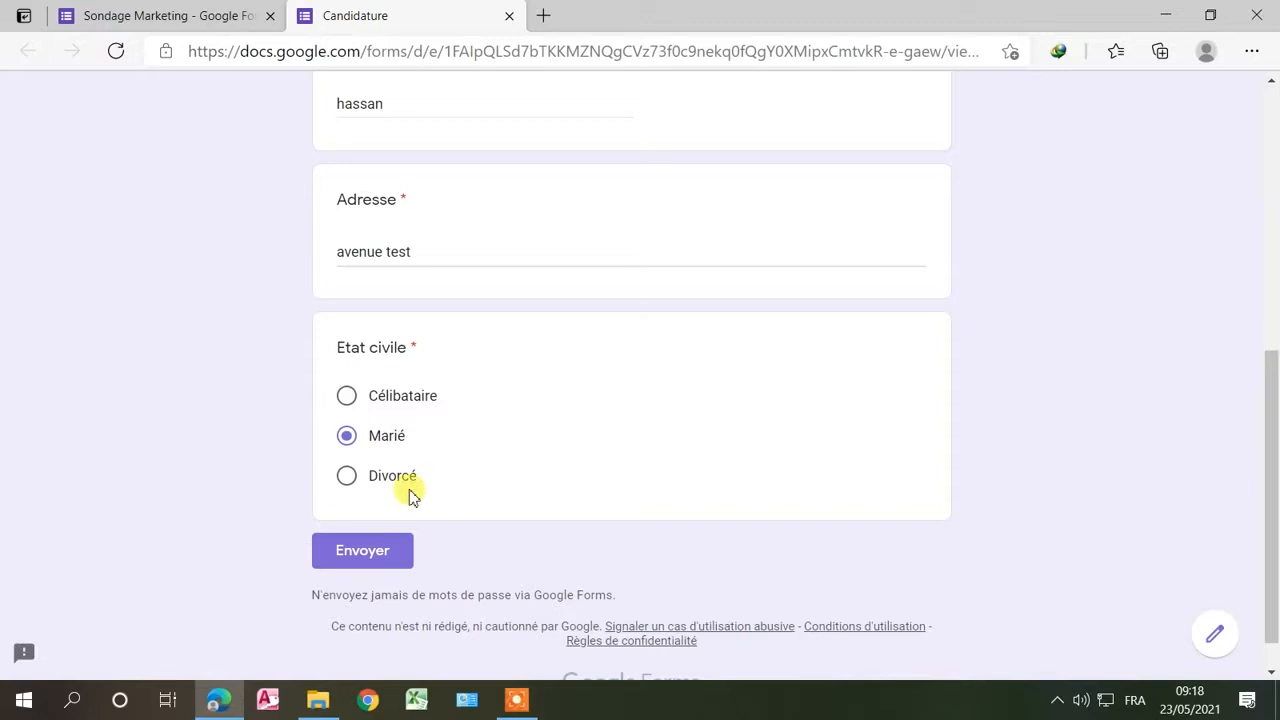
click(363, 562)
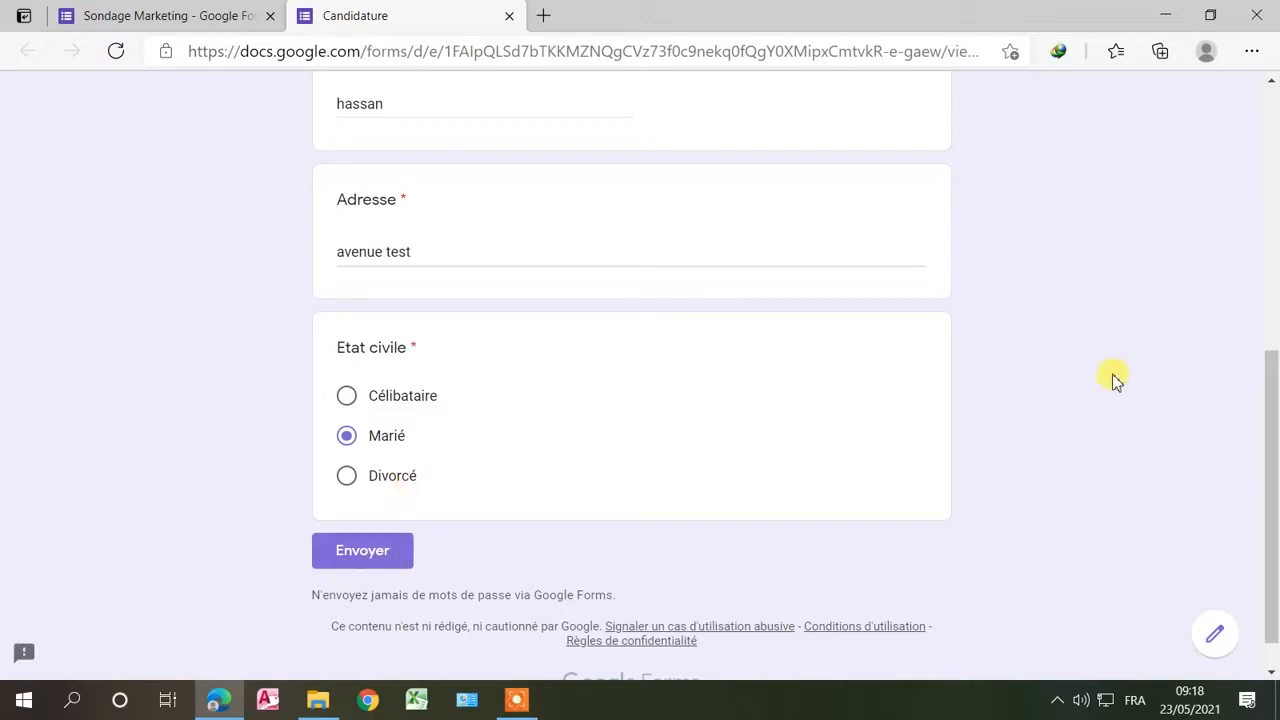
Step: Review the filled-in preview and close it without submitting, discarding the test answers
scroll(1015, 390, up, 2)
scroll(1015, 390, down, 2)
scroll(1015, 390, up, 3)
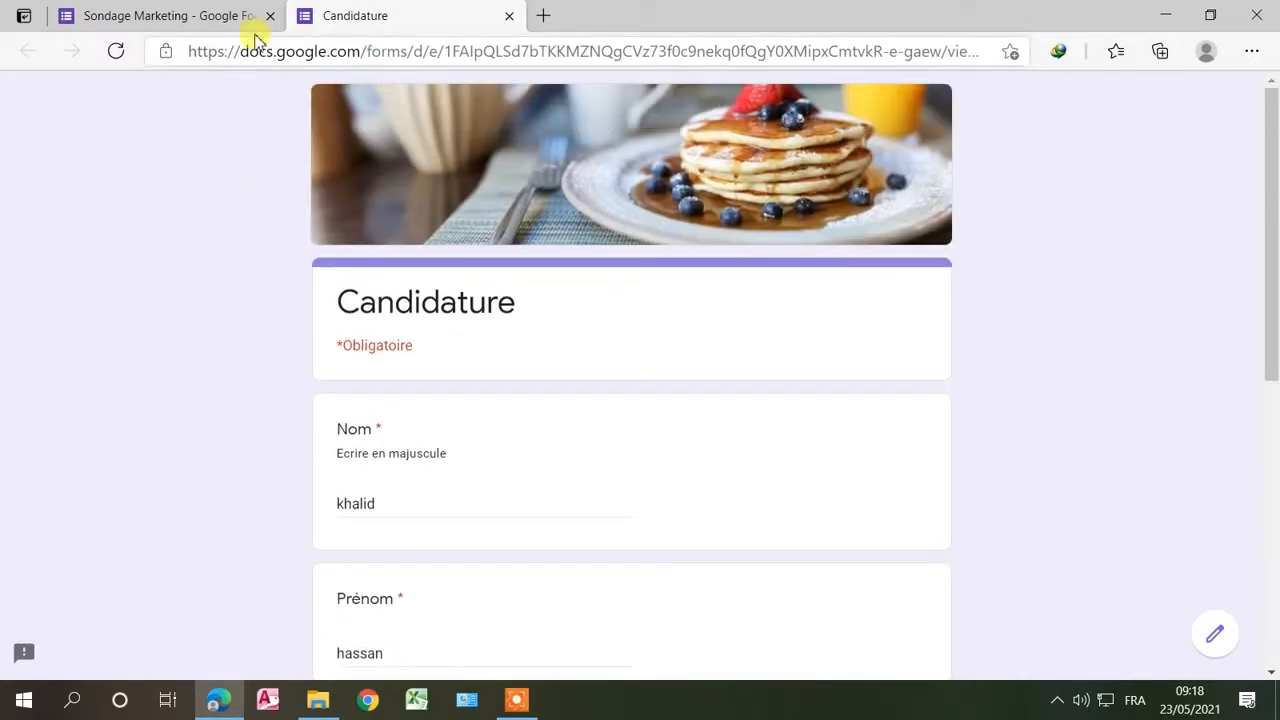
click(215, 15)
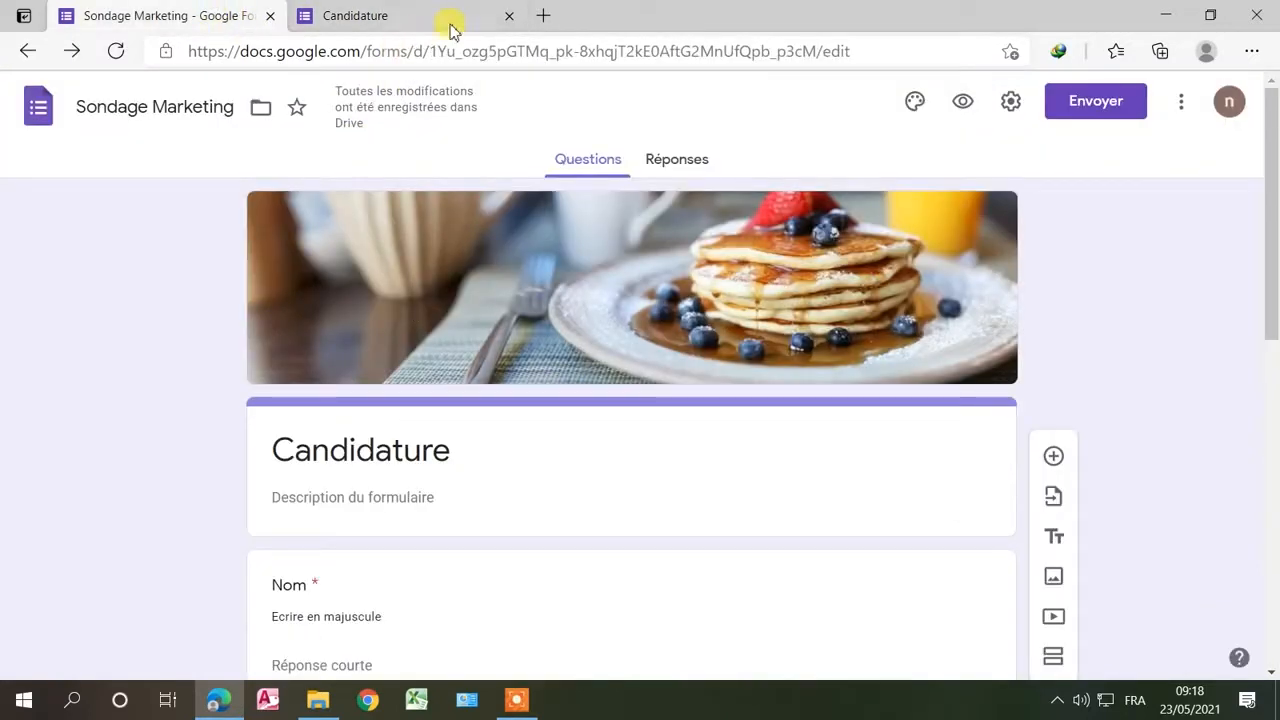
click(506, 16)
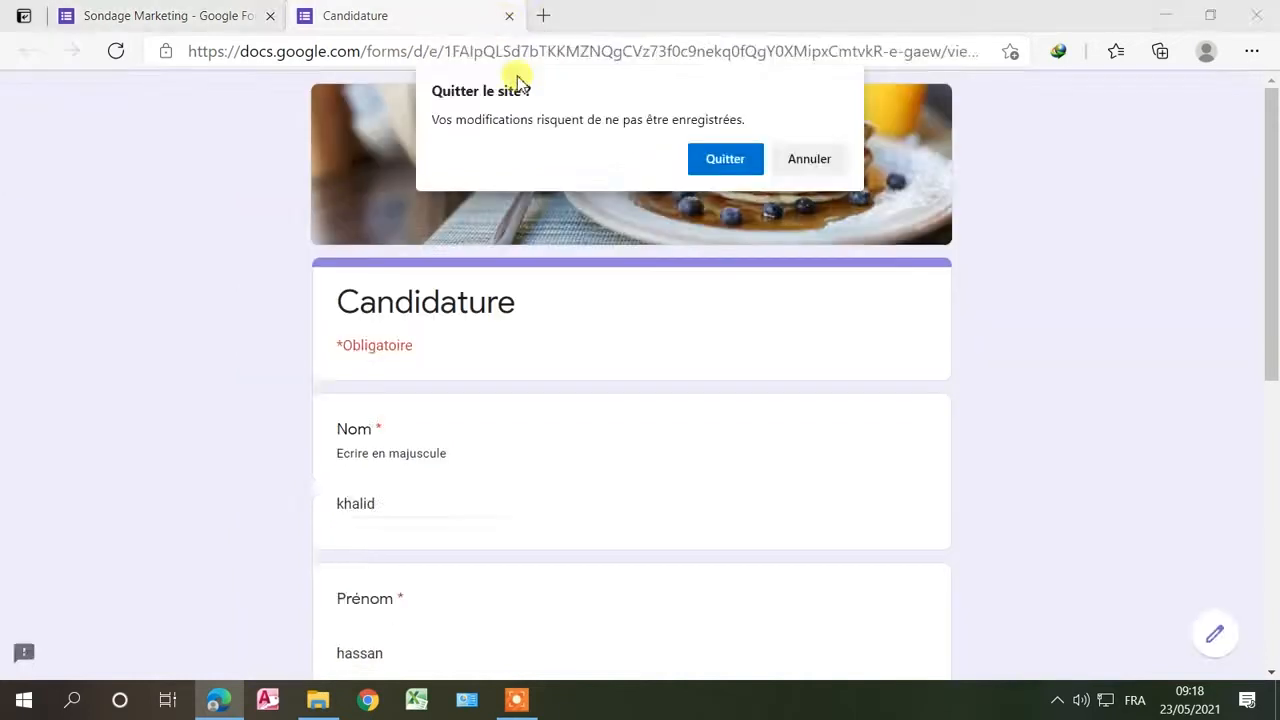
click(720, 157)
Step: Add a new question below Etat civile and title it "E-mail"
scroll(414, 377, down, 8)
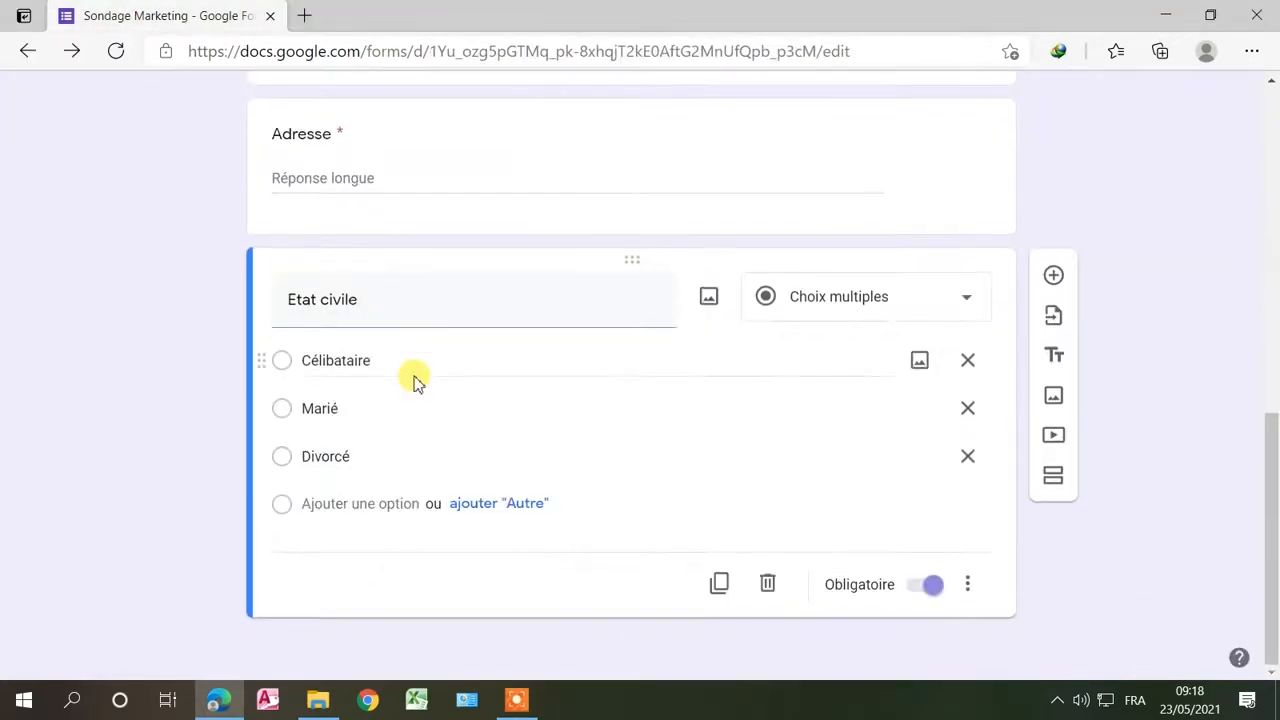
scroll(415, 377, up, 3)
scroll(415, 377, down, 3)
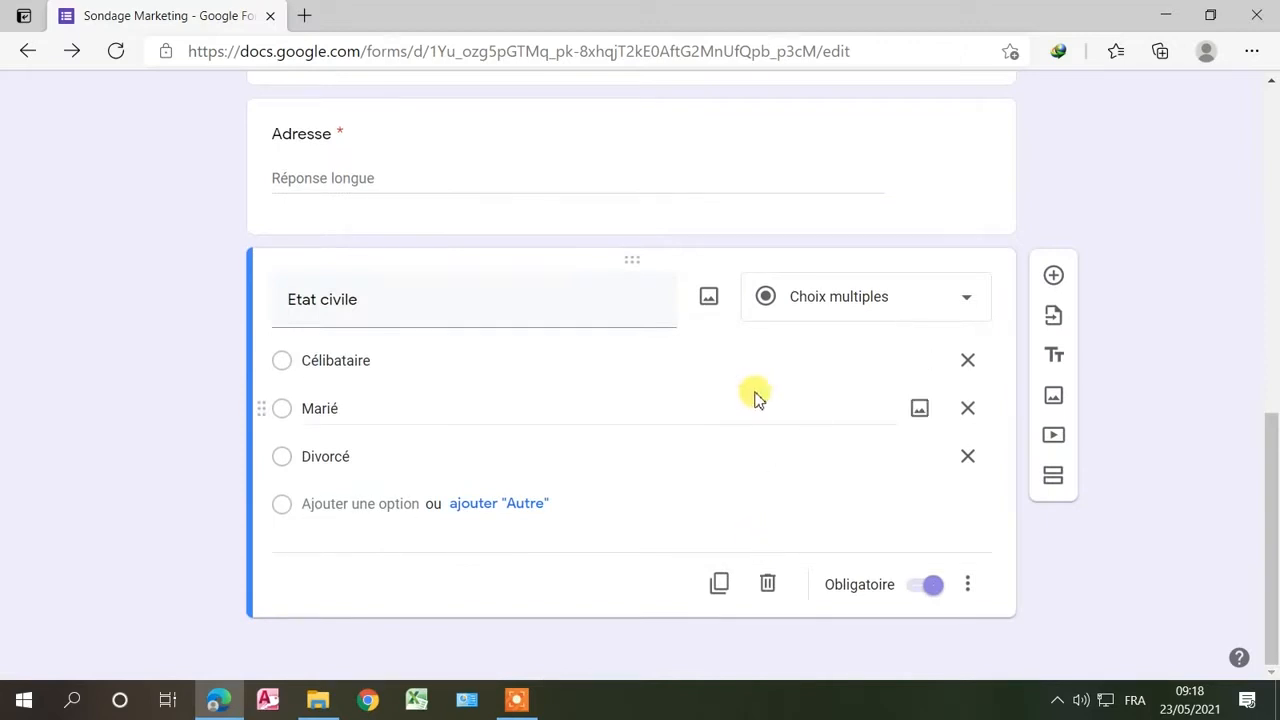
scroll(666, 380, up, 4)
scroll(668, 383, down, 4)
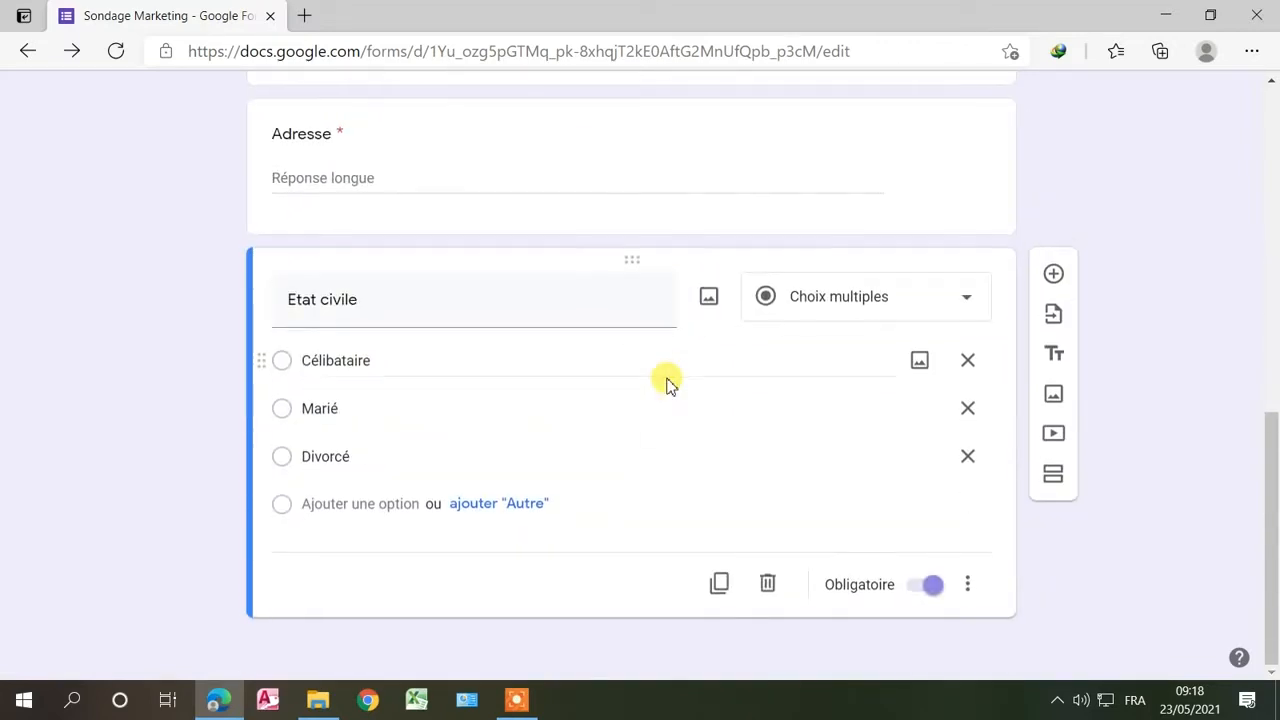
click(1053, 273)
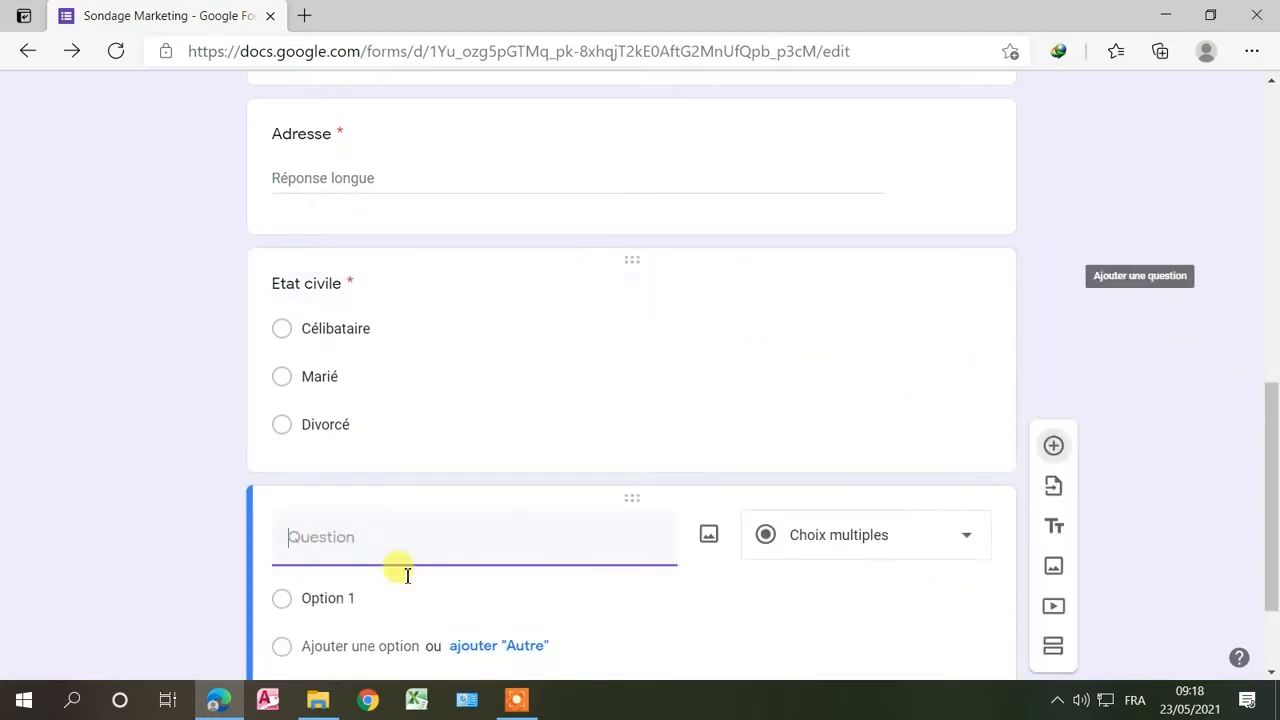
text(E-mail)
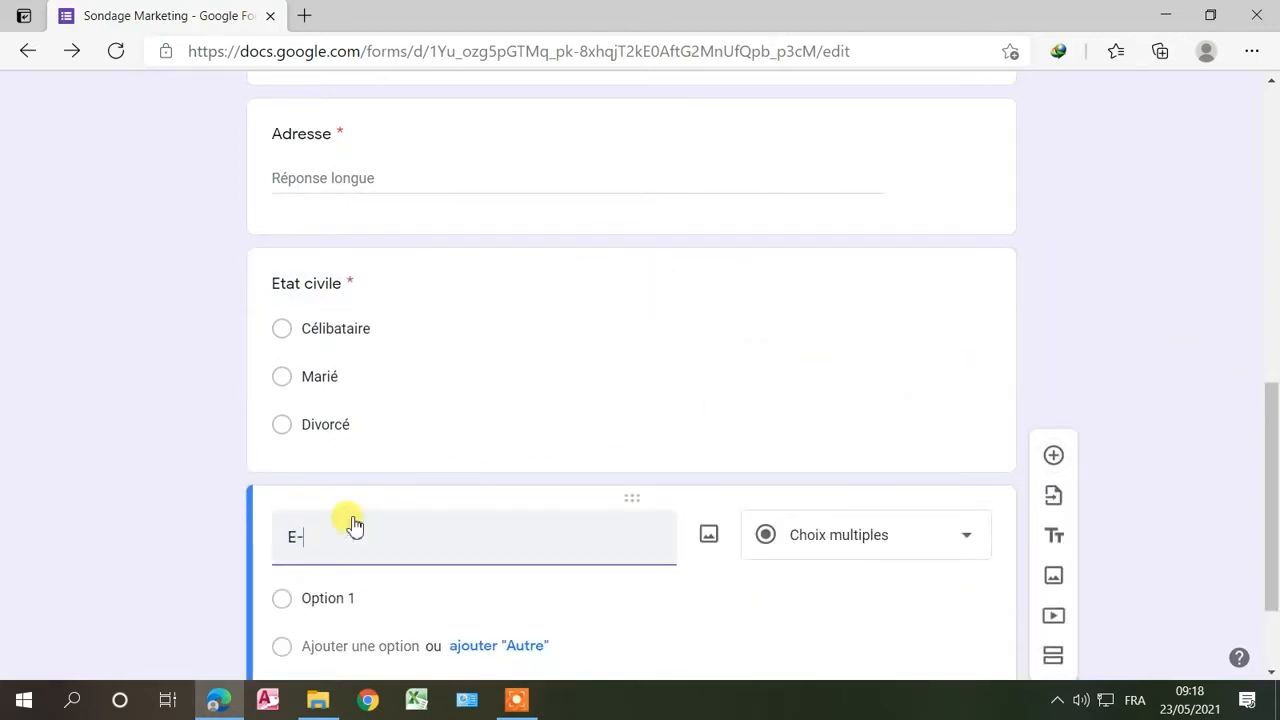
click(340, 598)
Step: Set the answer type of the E-mail question to Réponse courte and make the question required
click(967, 543)
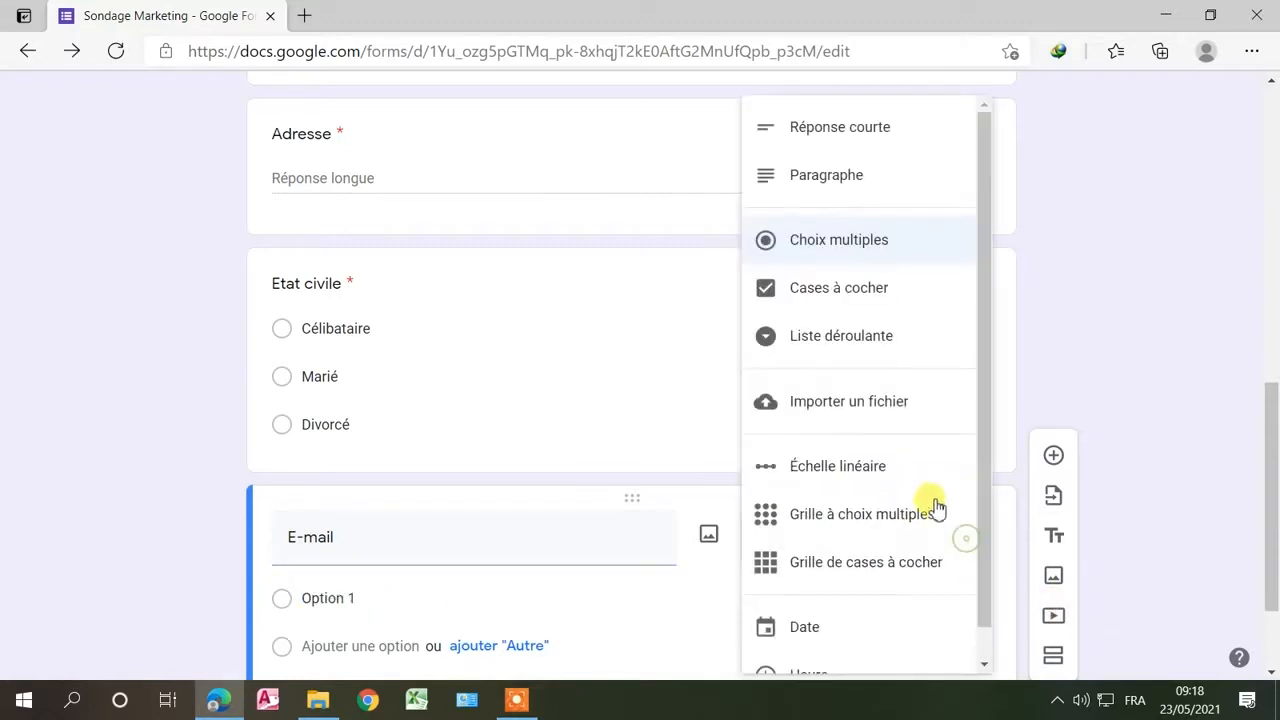
click(850, 133)
scroll(615, 600, down, 1)
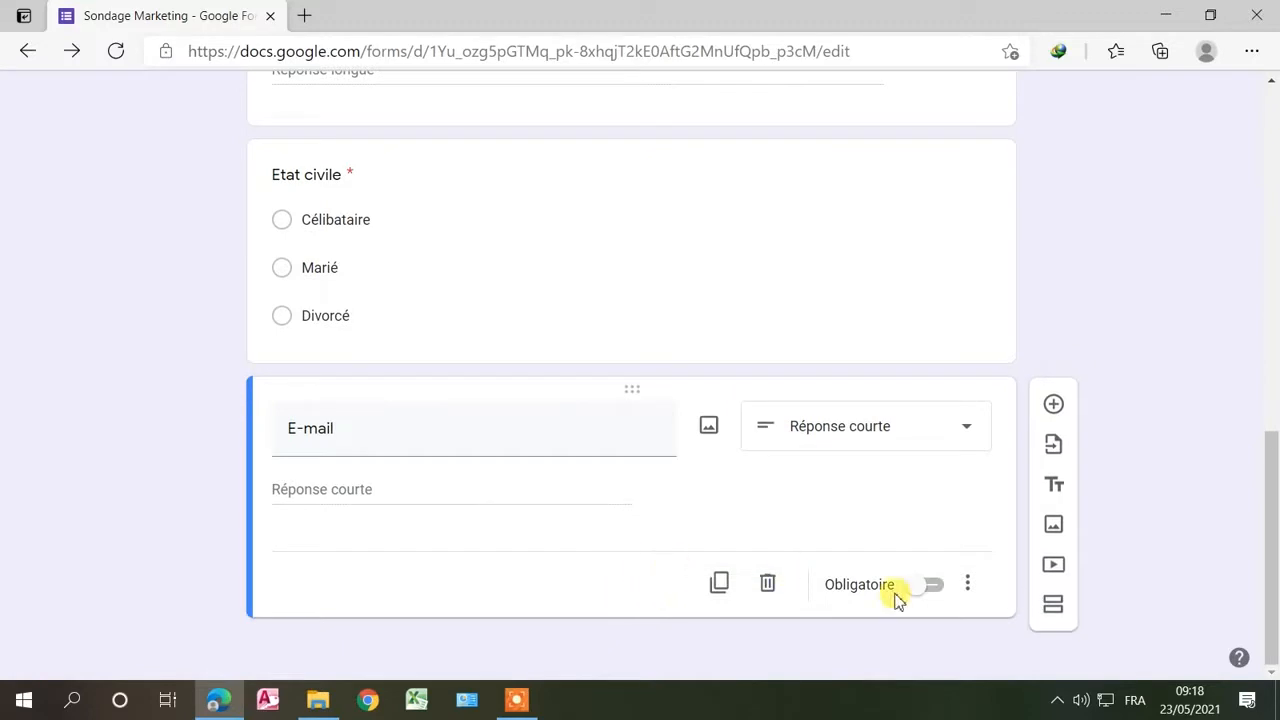
click(932, 588)
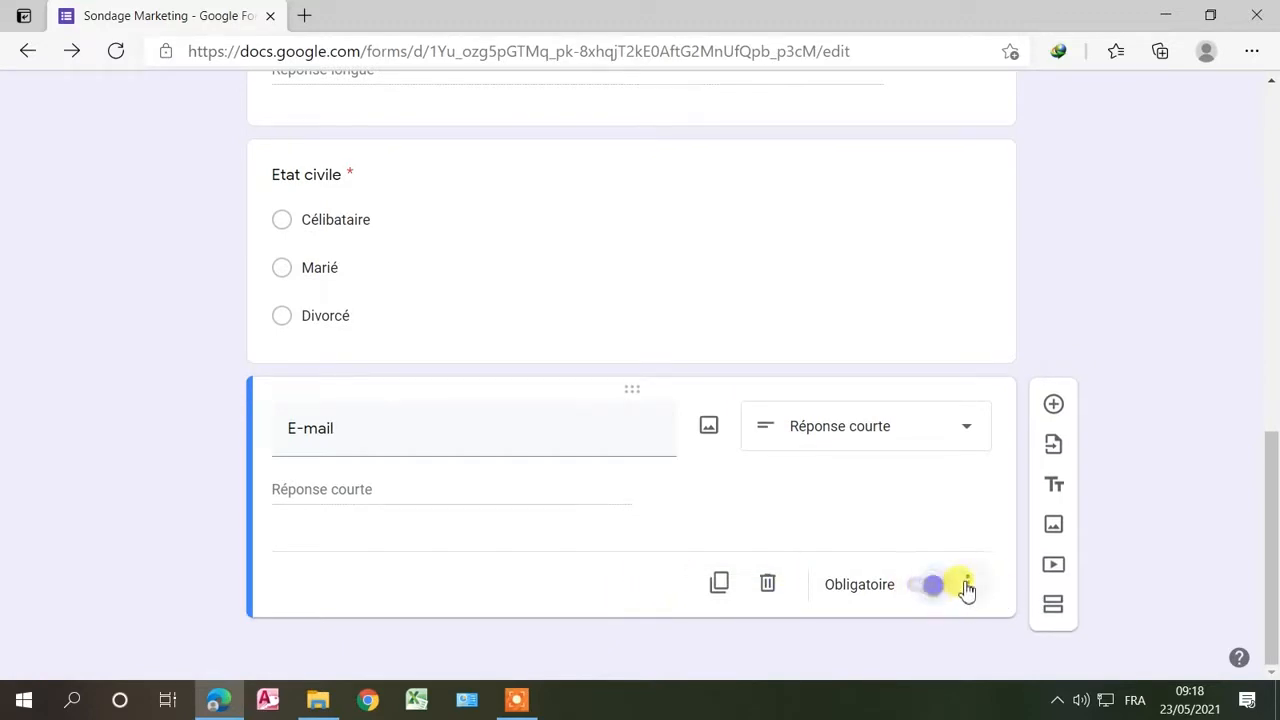
Step: Add response validation to the E-mail question, requiring the answer to be of type Texte with the condition Adresse e-mail
click(966, 584)
click(1014, 632)
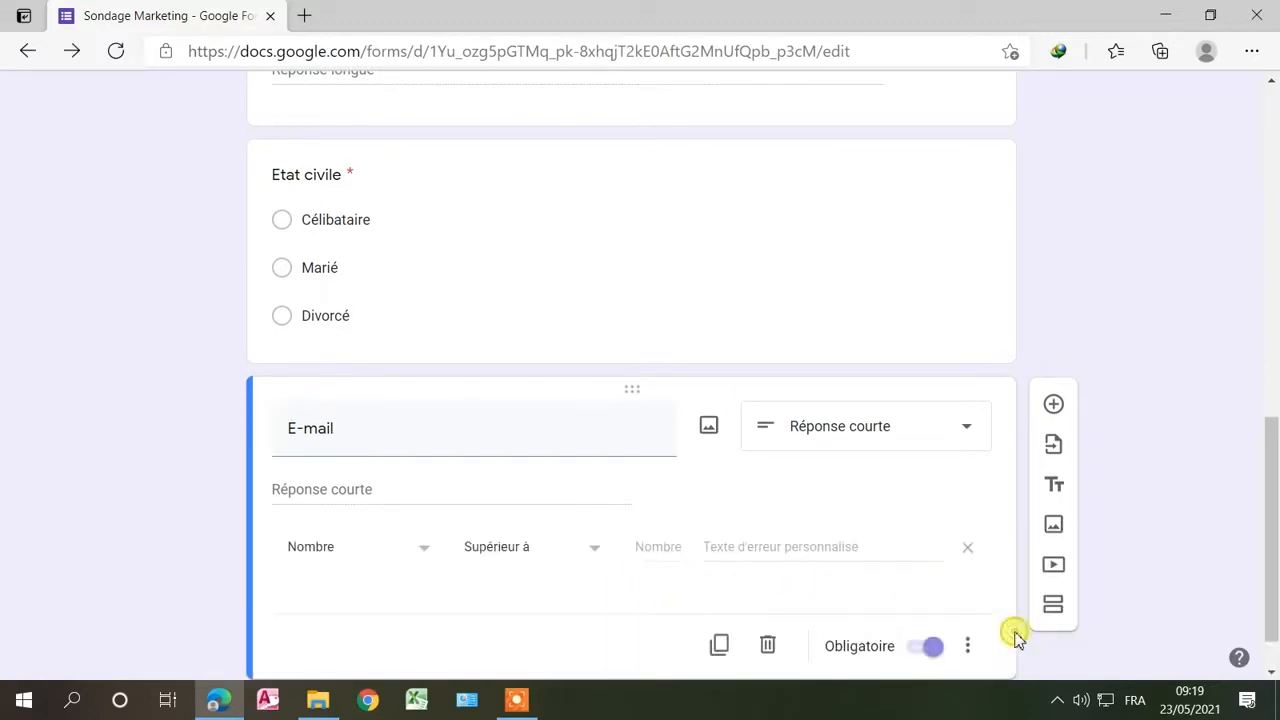
click(424, 550)
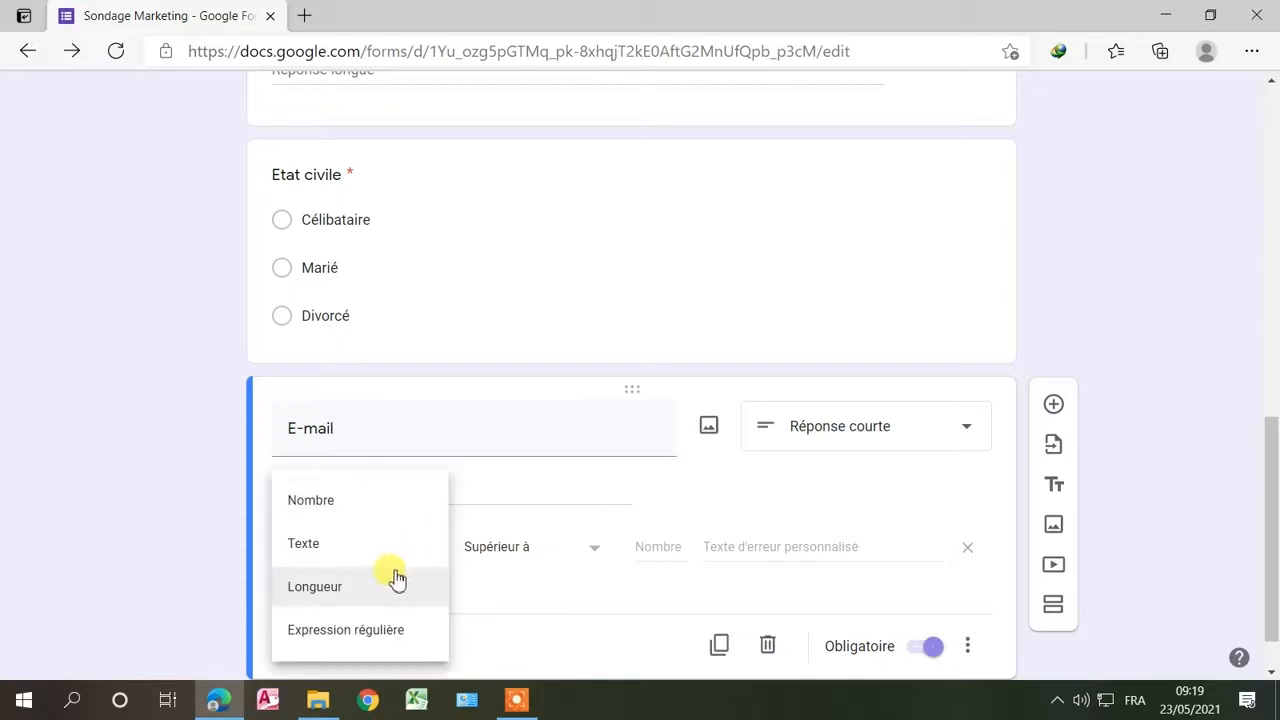
click(365, 556)
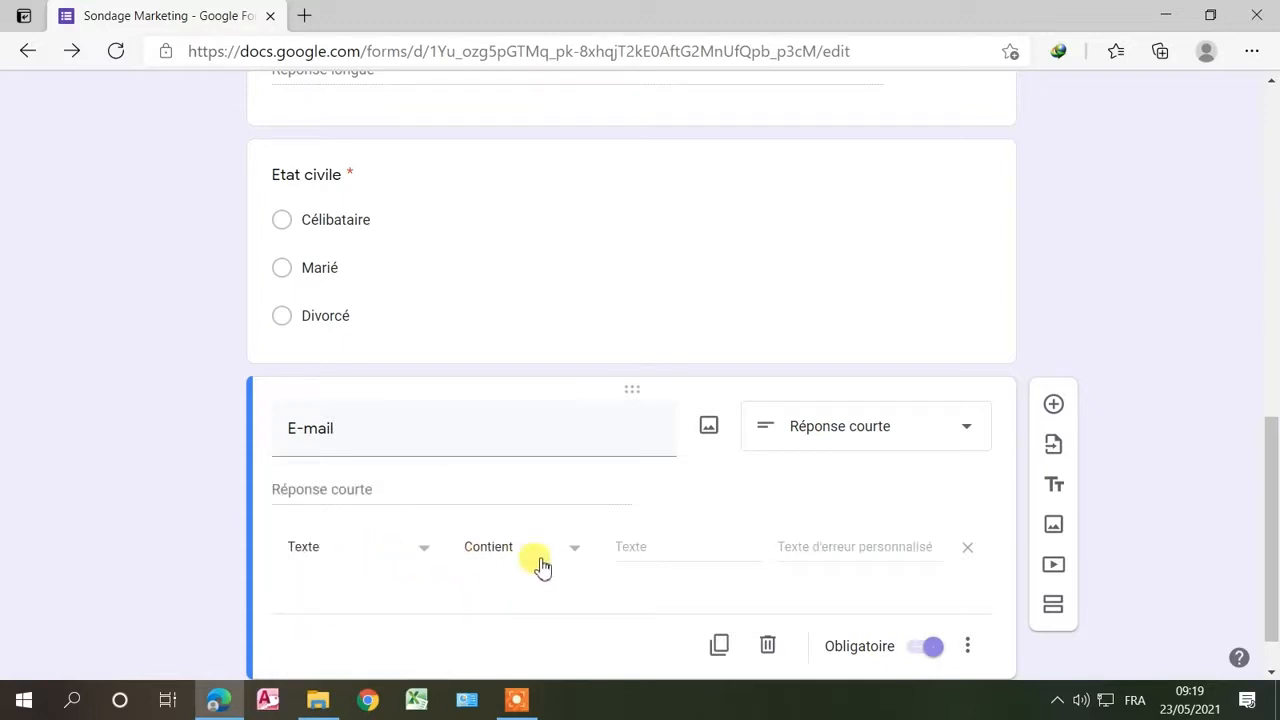
click(576, 562)
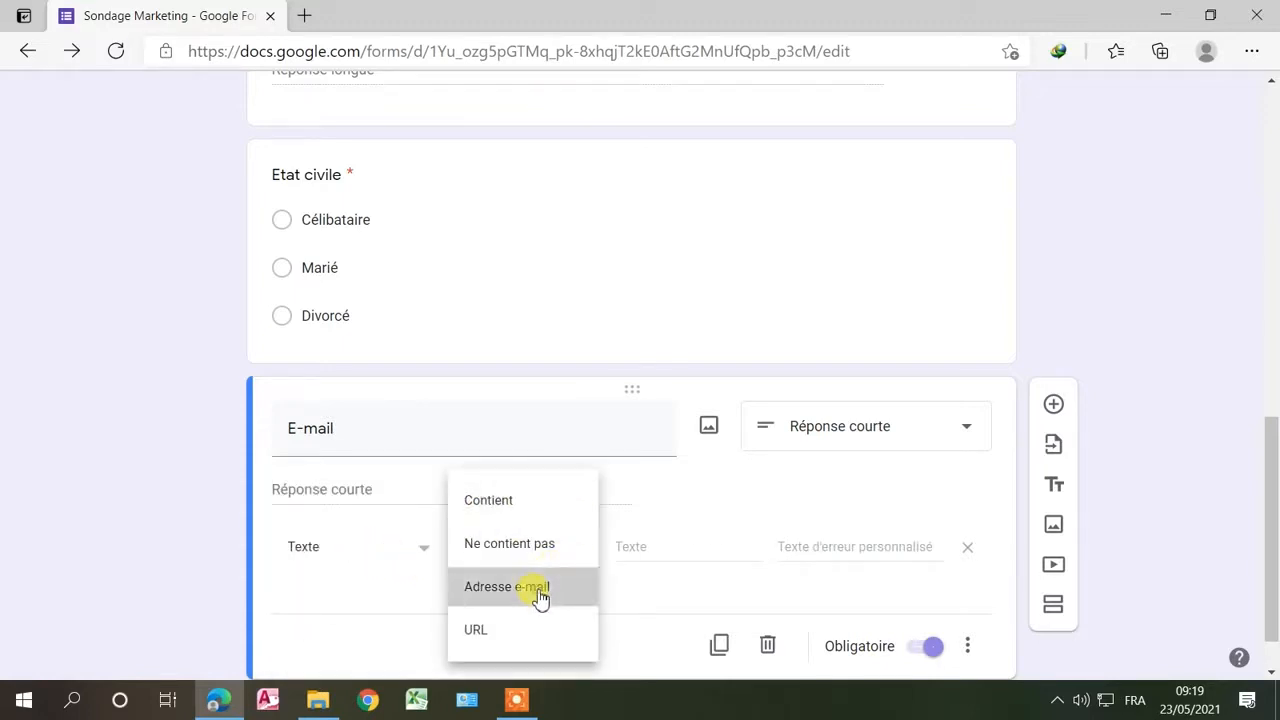
click(540, 596)
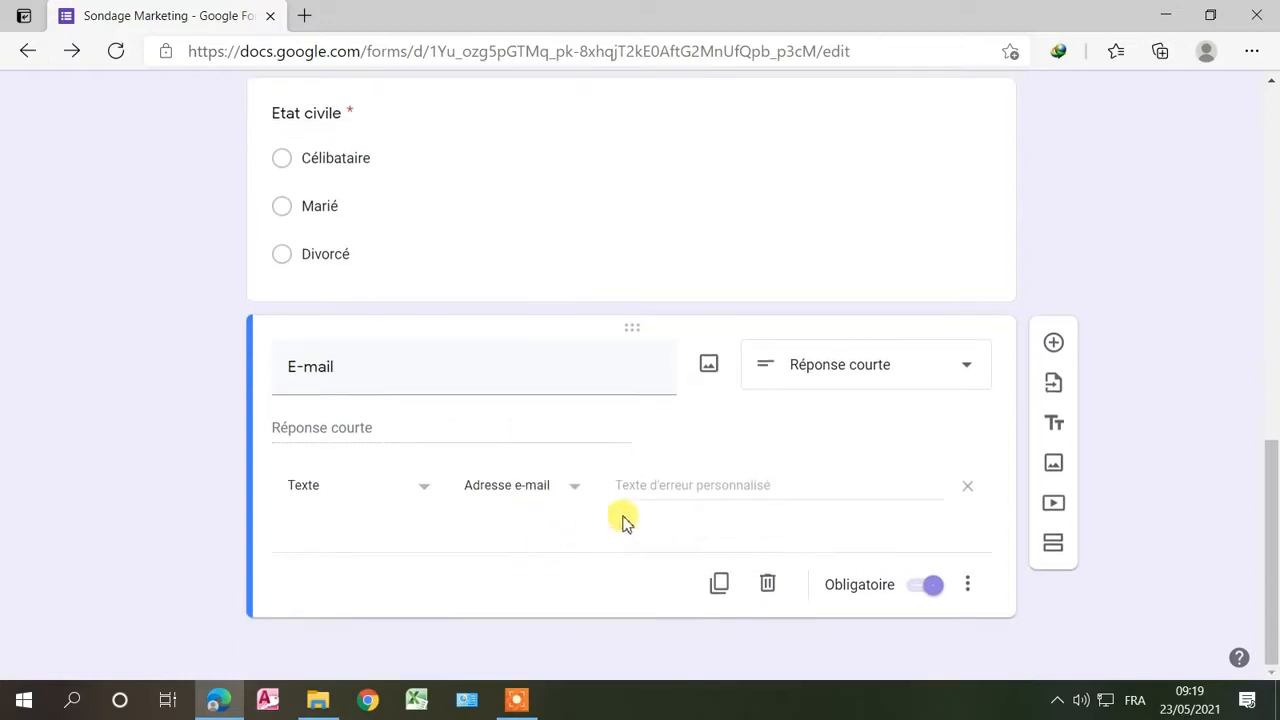
Step: Set the custom error text of the E-mail validation to "Veuillez saisir un e-mail valide"
click(638, 486)
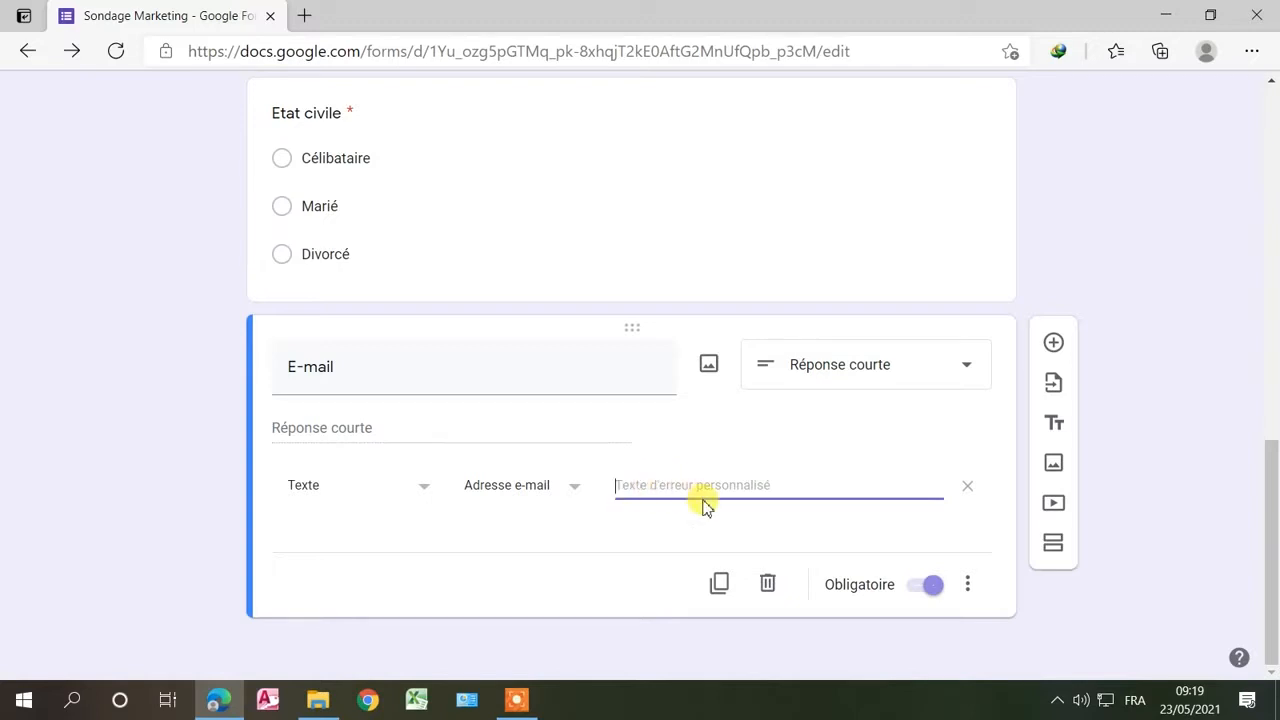
text(V)
key(BackSpace)
text(V)
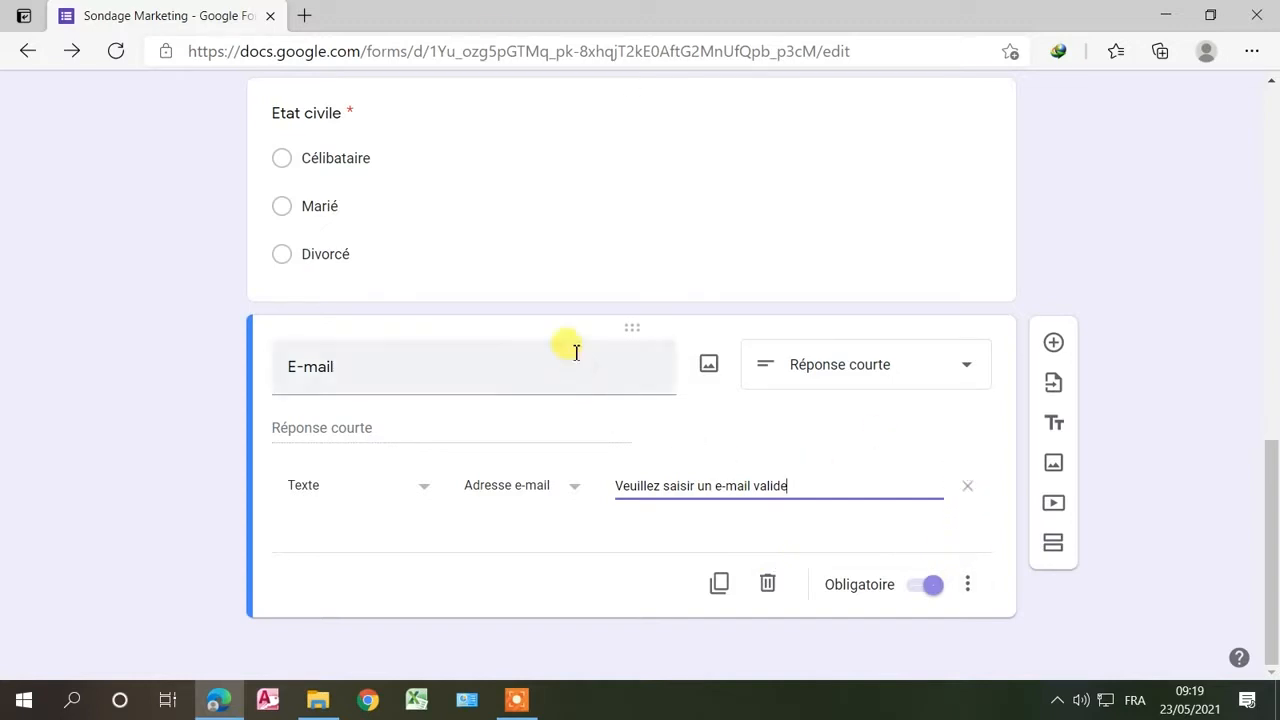
Step: Open the form preview and test the validation by answering E-mail with "dddd" and choosing Célibataire for Etat civile
scroll(586, 80, up, 15)
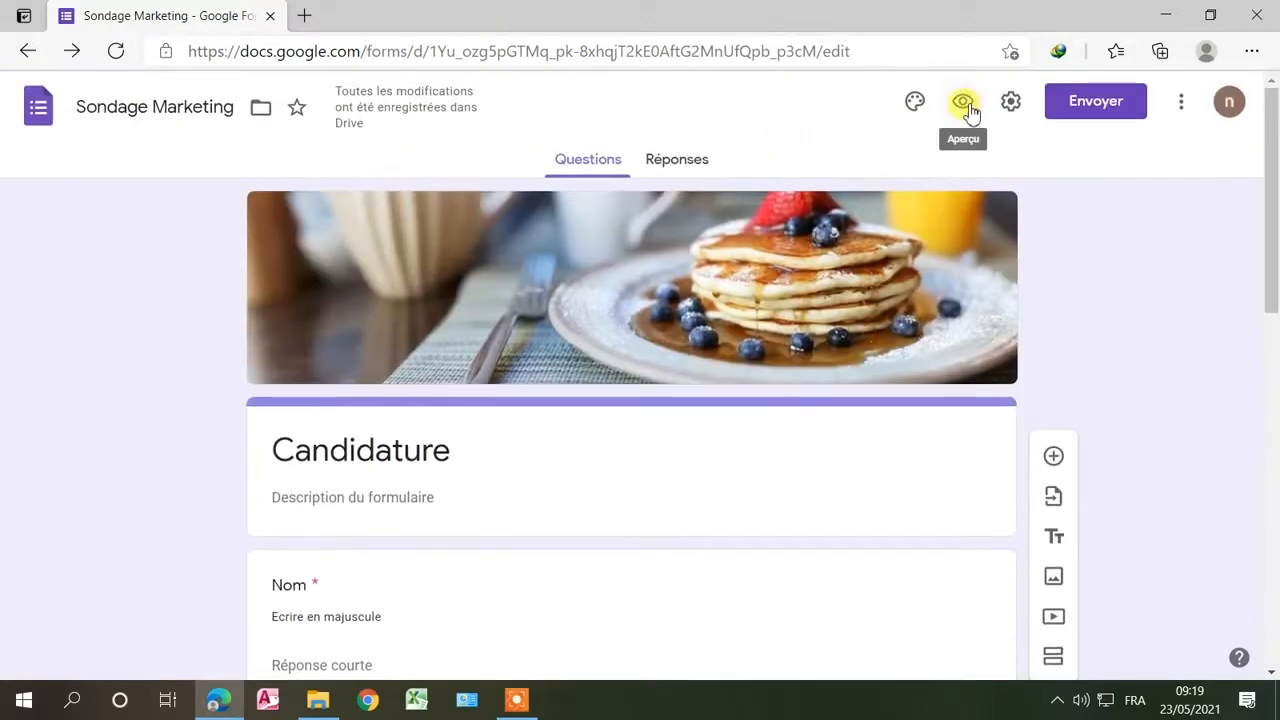
click(965, 104)
scroll(562, 417, down, 2)
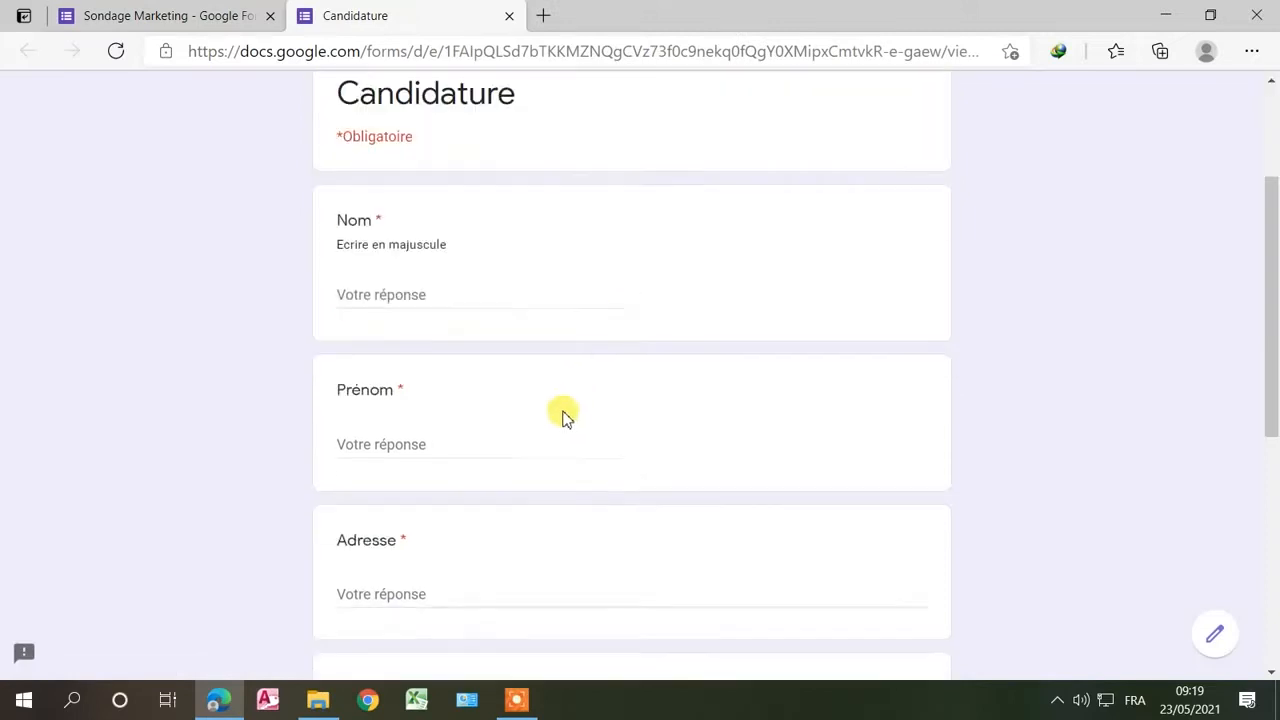
scroll(562, 417, down, 10)
click(413, 432)
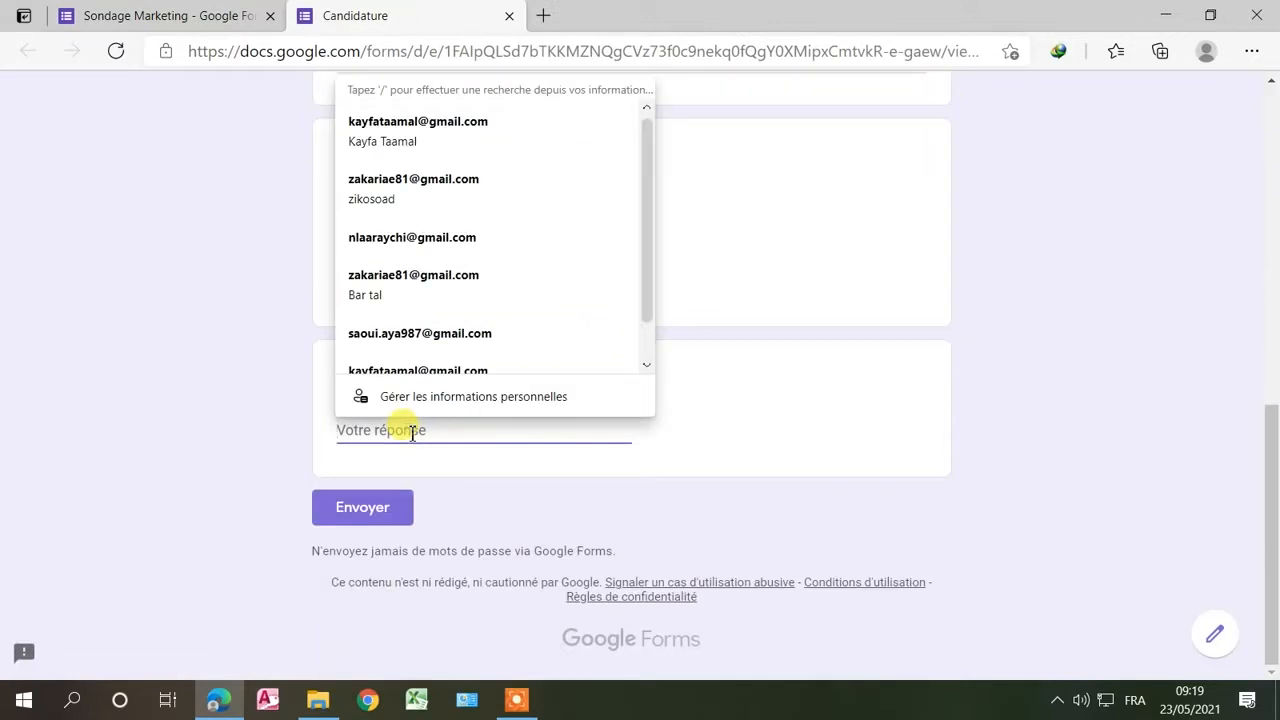
text(dddd)
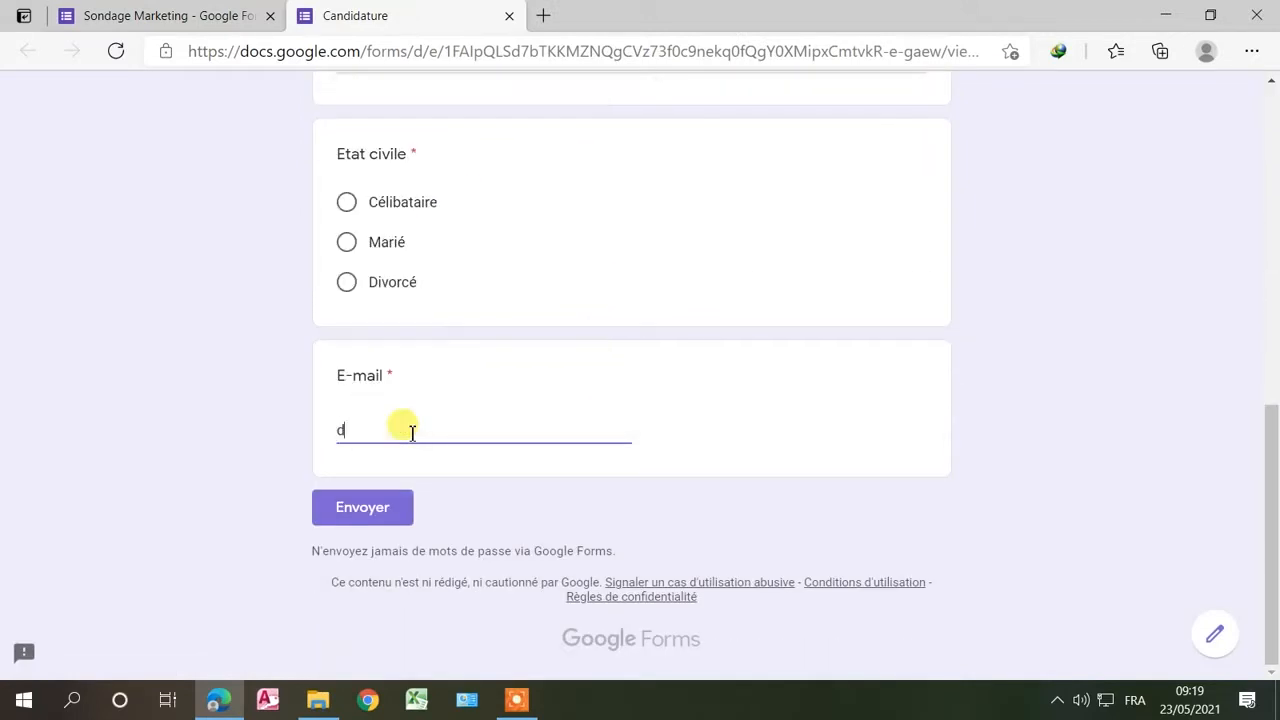
click(346, 202)
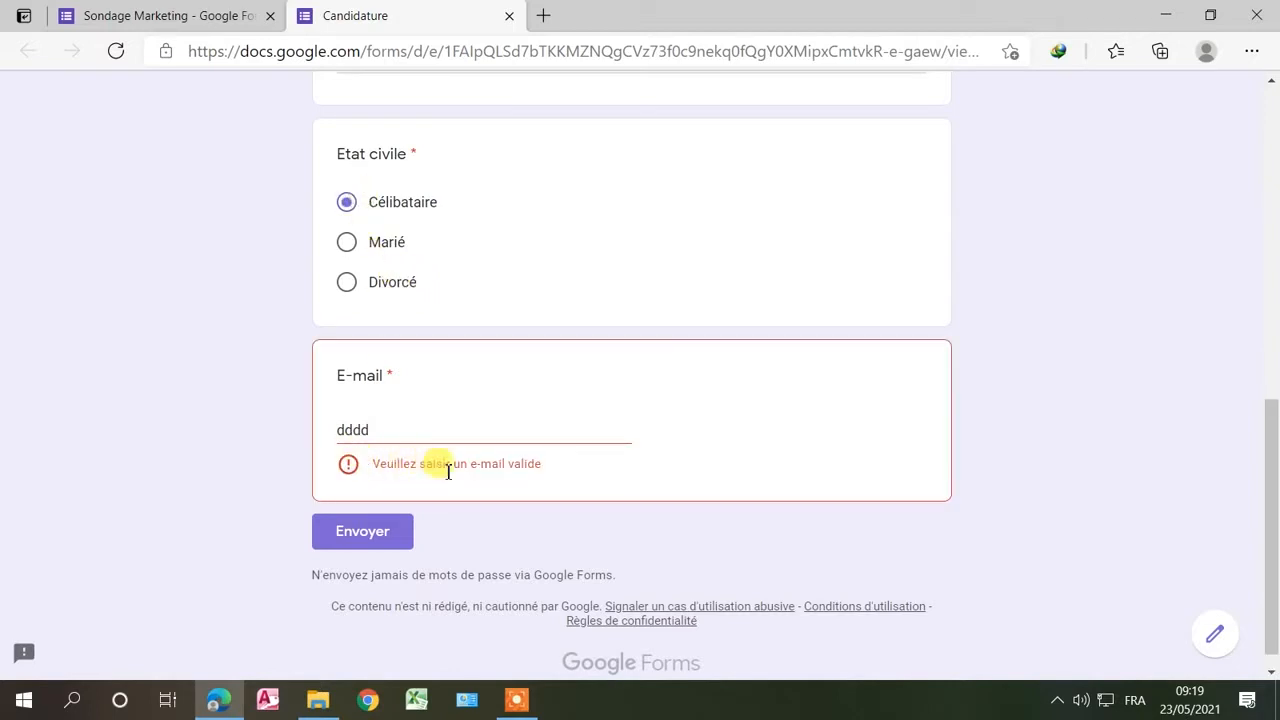
Step: Review the previewed Candidature form from the Nom question down to the E-mail question and its validation feedback
scroll(614, 480, up, 7)
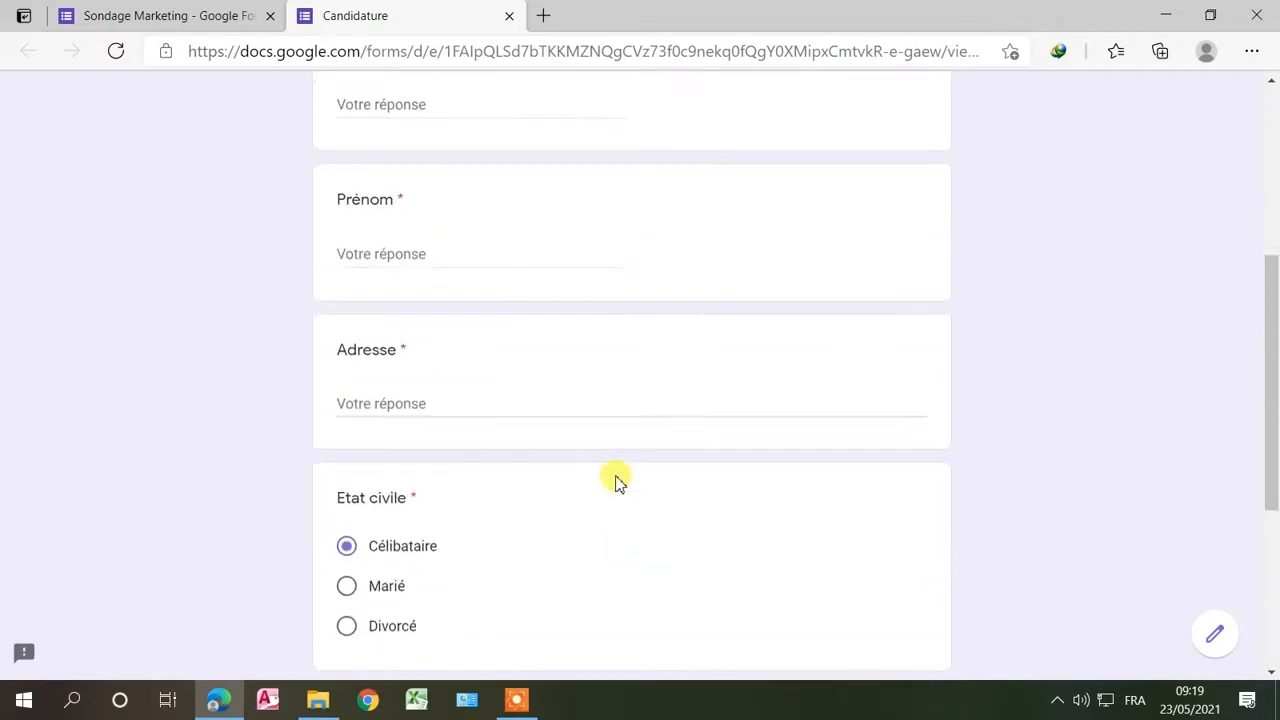
scroll(614, 480, down, 4)
scroll(614, 480, down, 4)
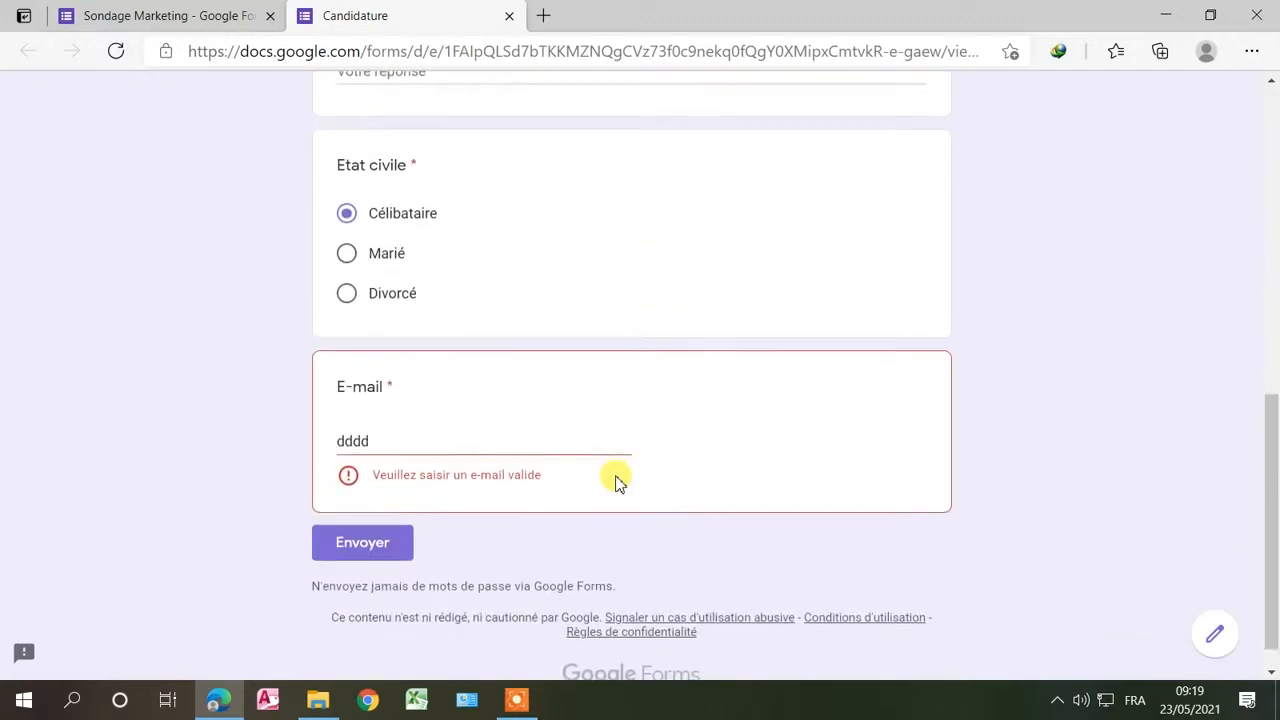
scroll(614, 480, up, 4)
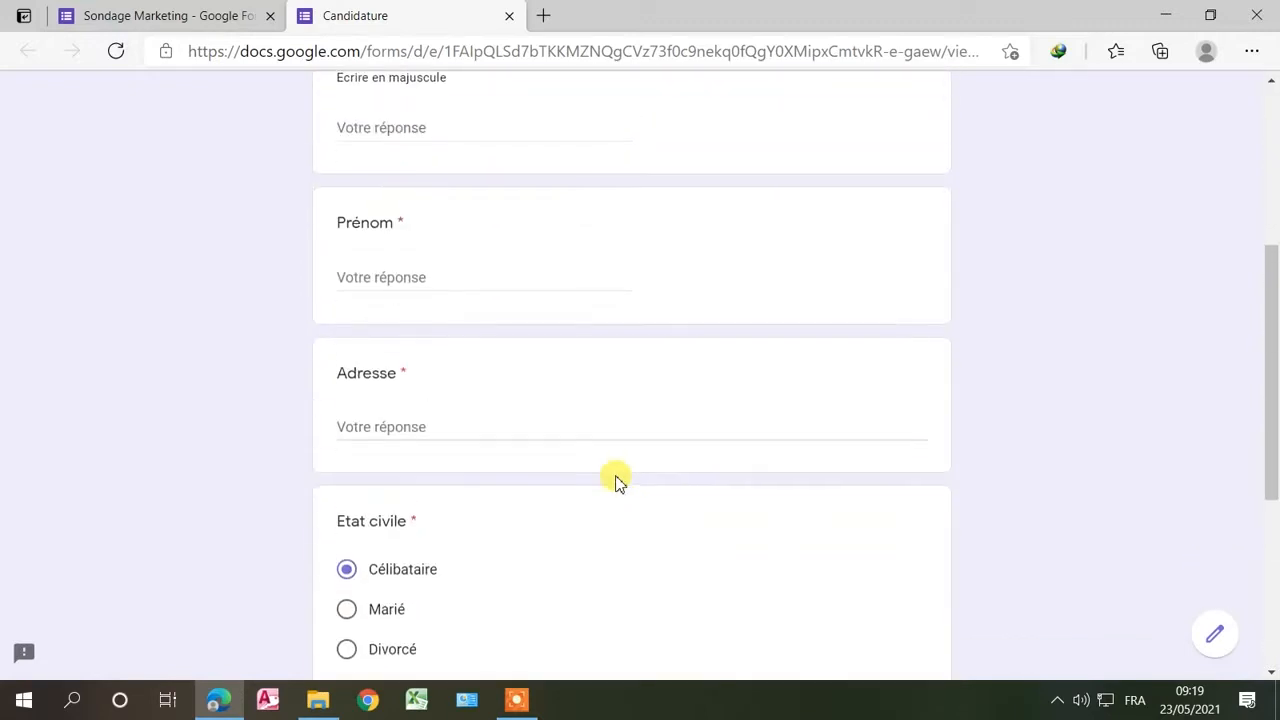
scroll(614, 480, up, 3)
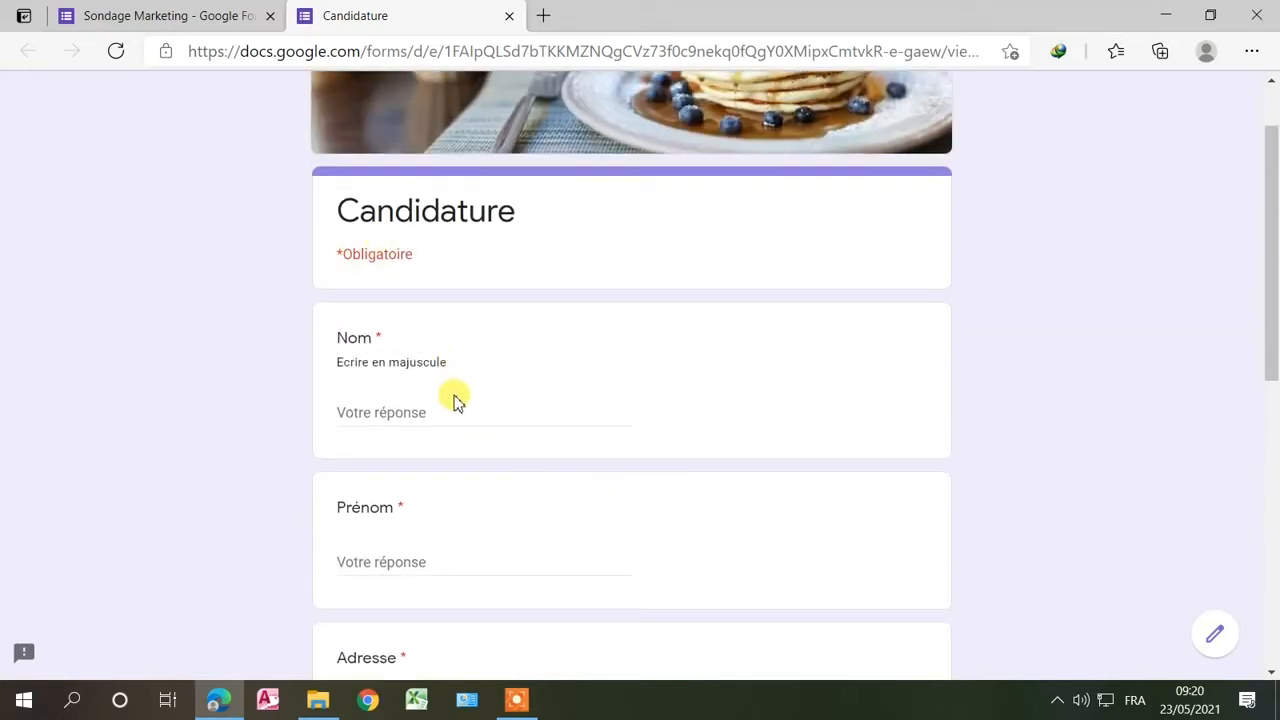
scroll(453, 400, down, 3)
scroll(453, 400, down, 3)
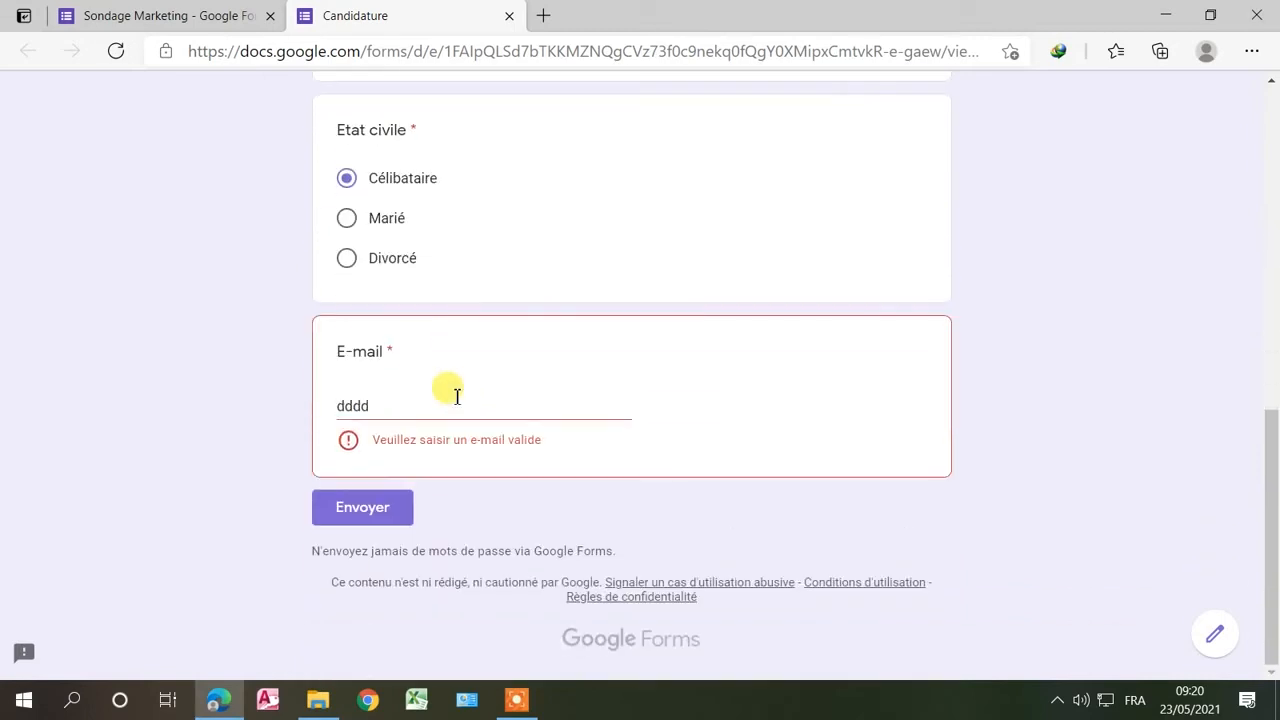